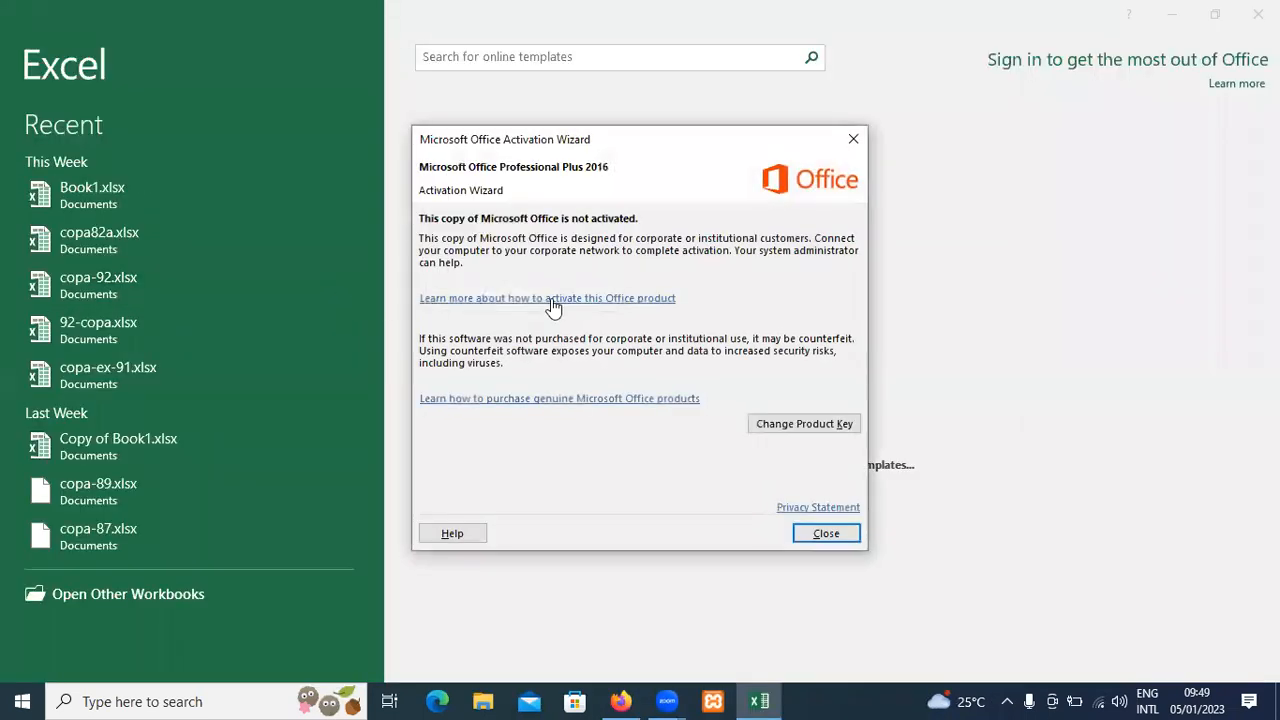
Dismiss the Office activation wizard and create a new blank workbook.
left_click(853, 140)
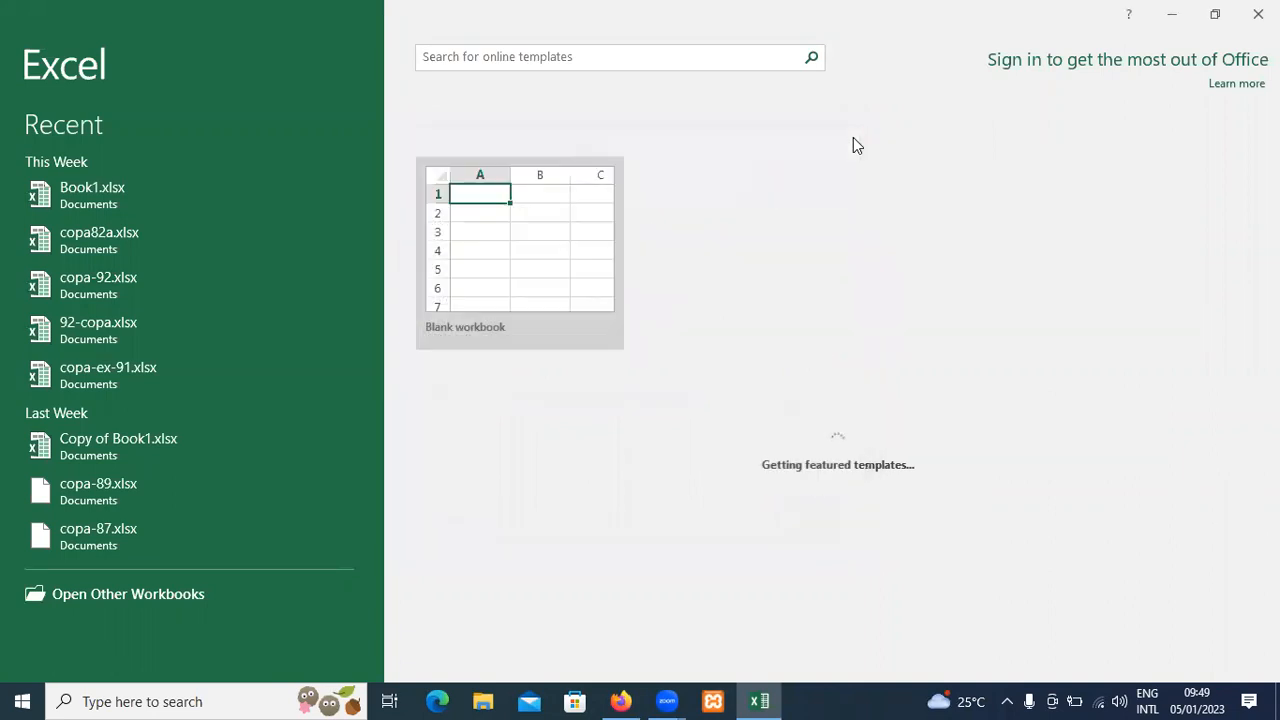
left_click(571, 279)
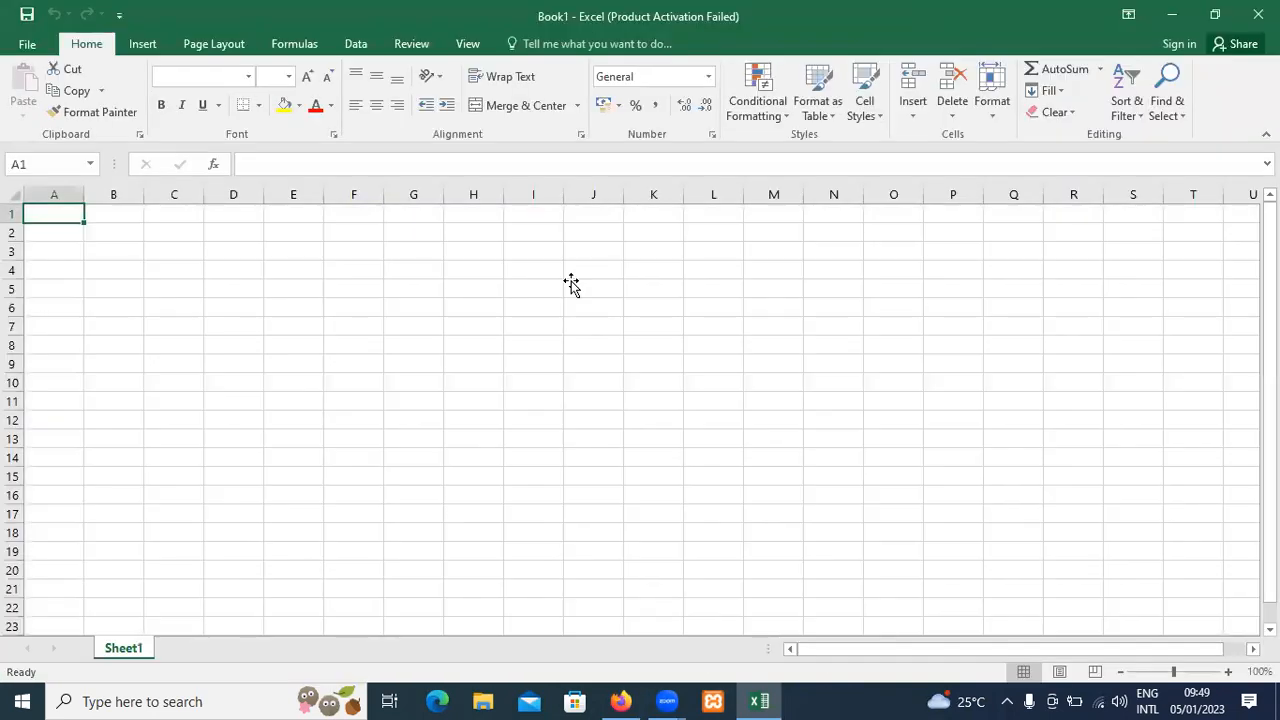
left_click(571, 285)
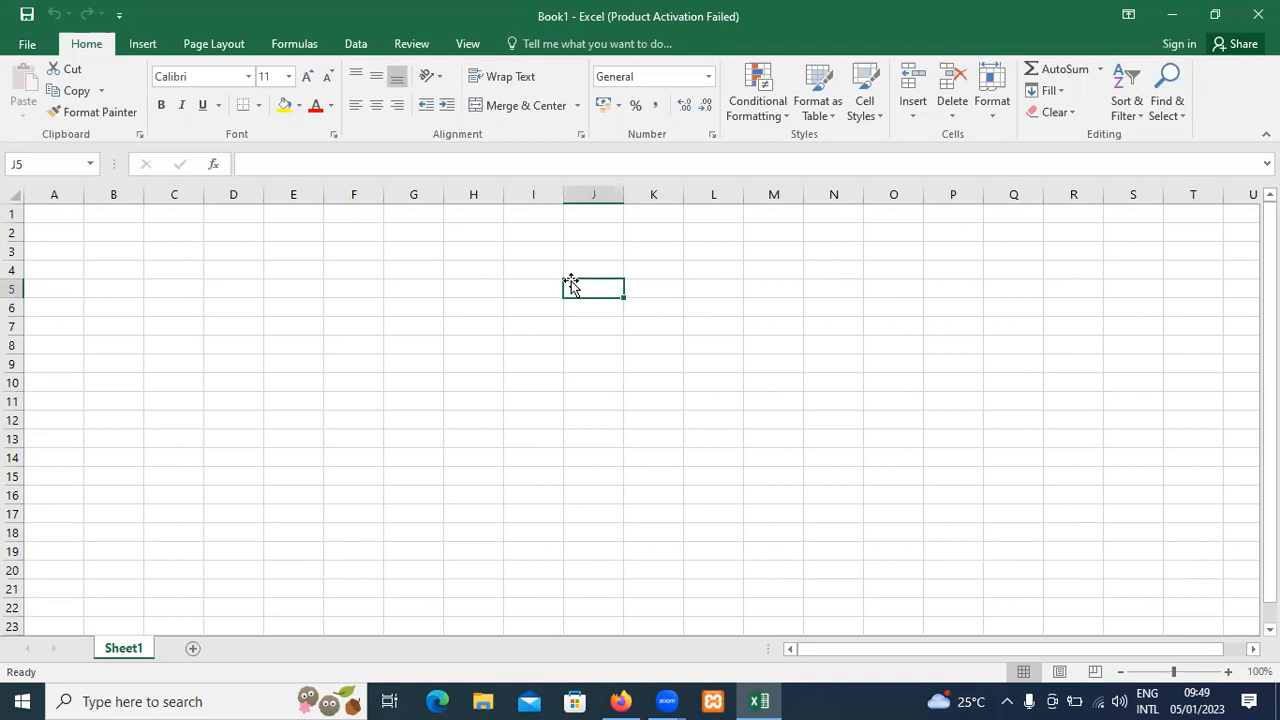
Open the recent workbook copa-ex-91.xlsx from Documents.
left_click(150, 48)
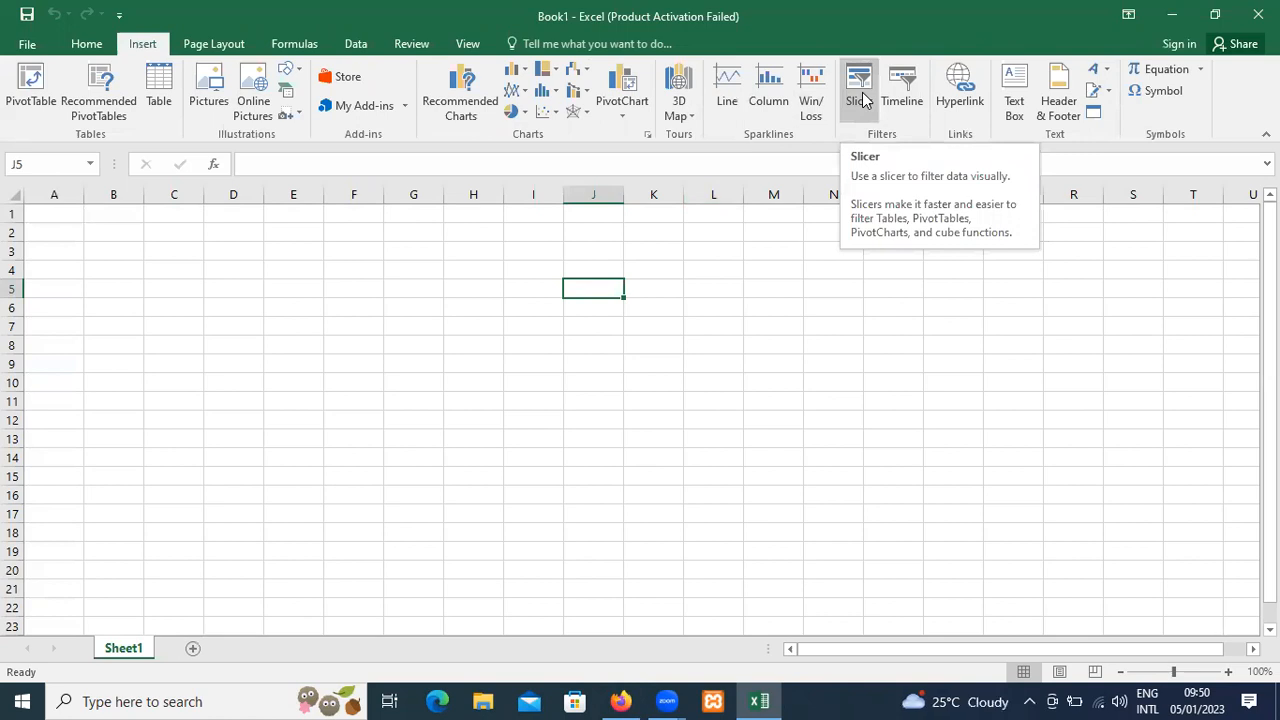
left_click(31, 47)
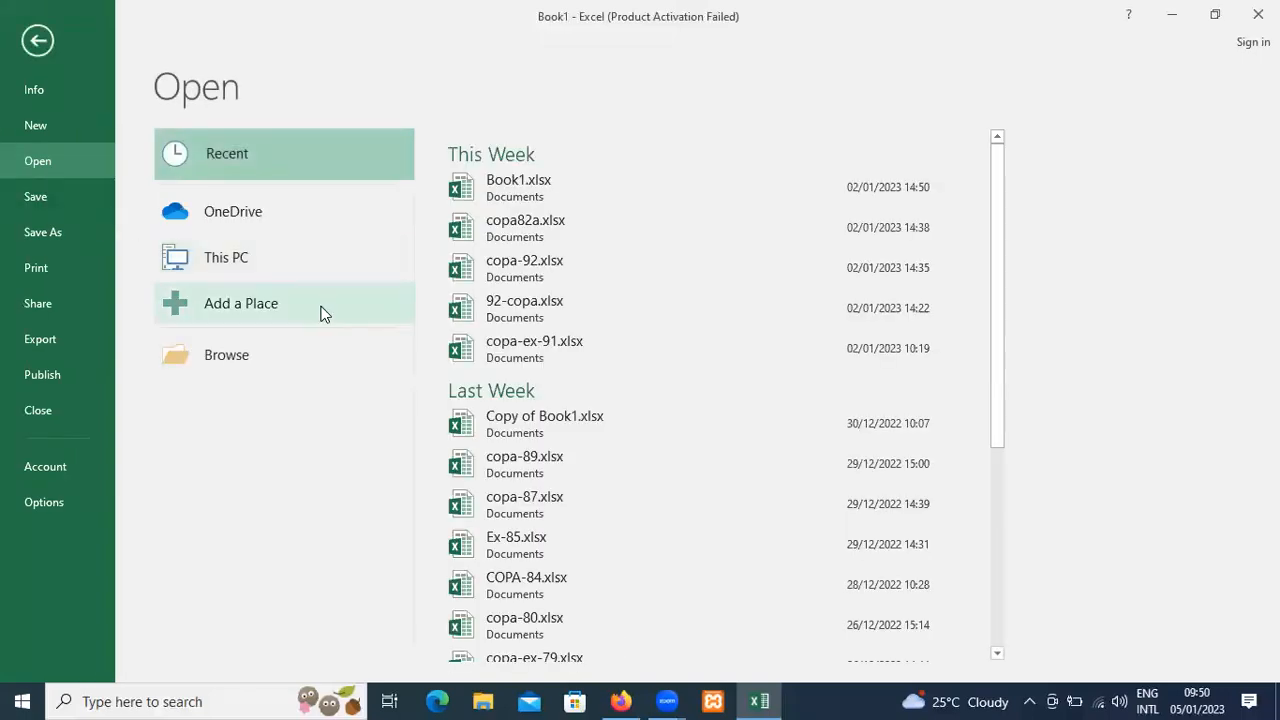
left_click(562, 336)
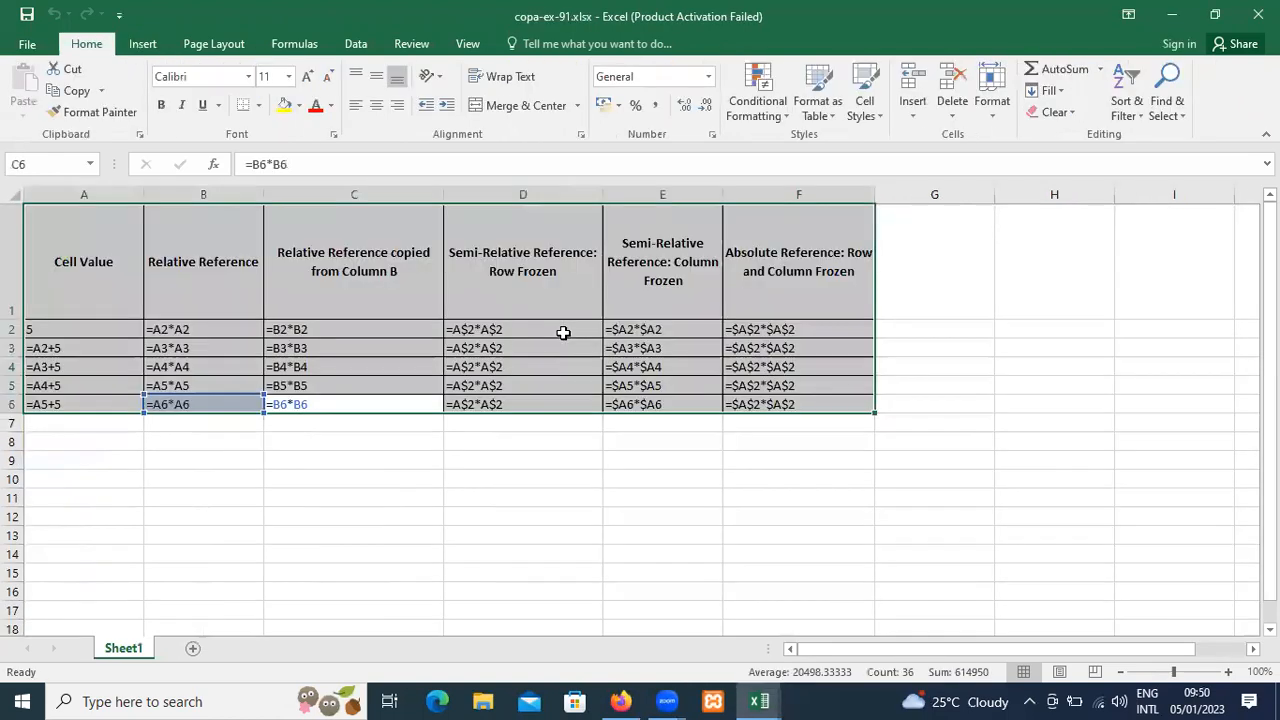
Turn off Show Formulas so the reference table on Sheet1 displays calculated values.
left_click(423, 368)
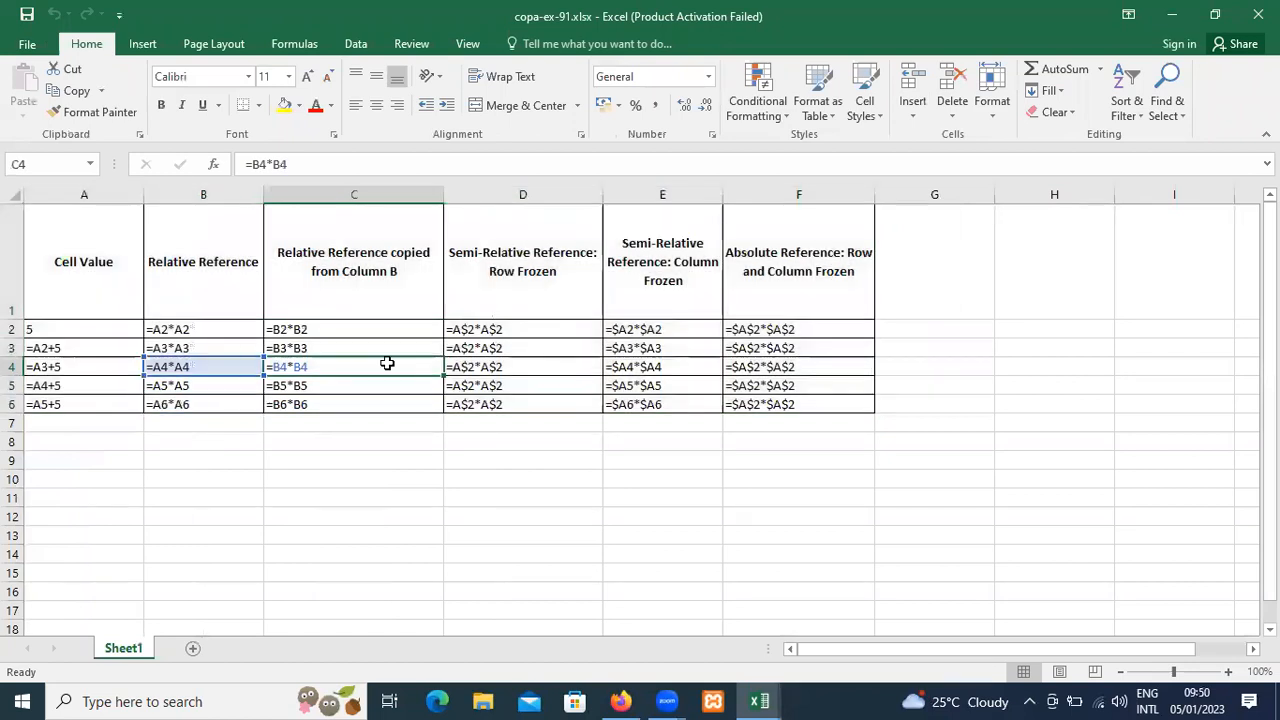
left_click(274, 47)
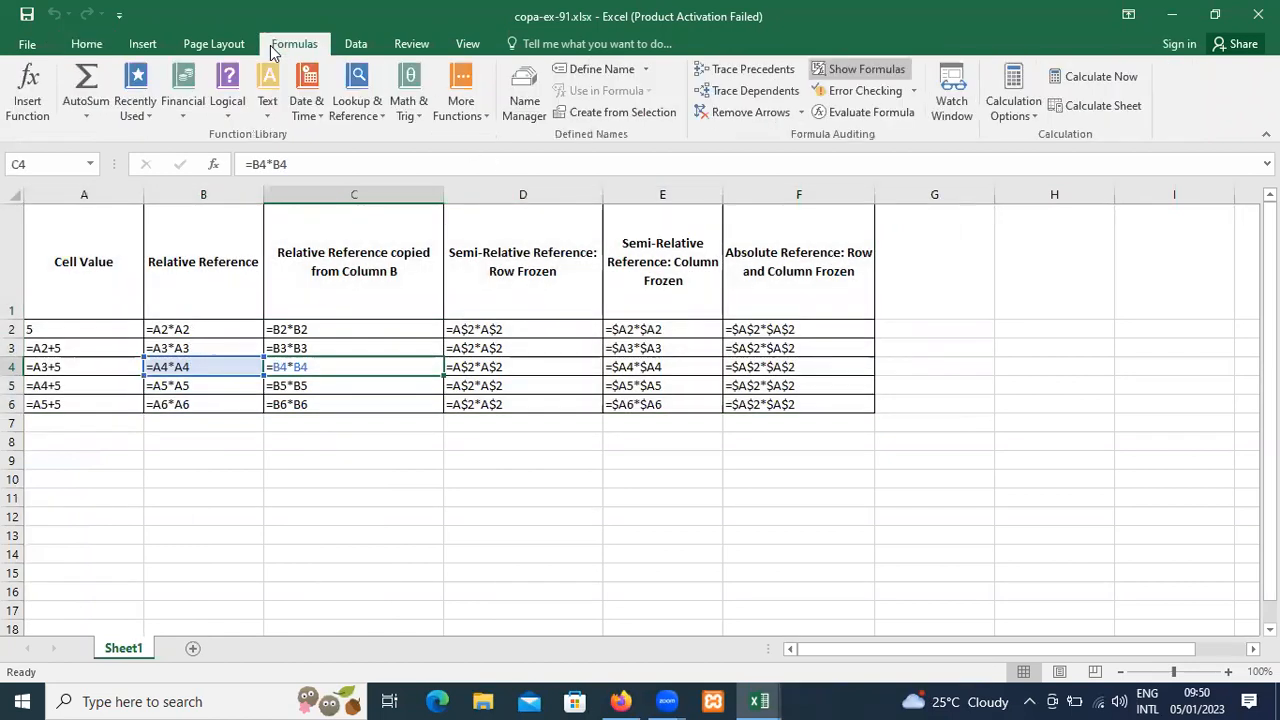
left_click(834, 79)
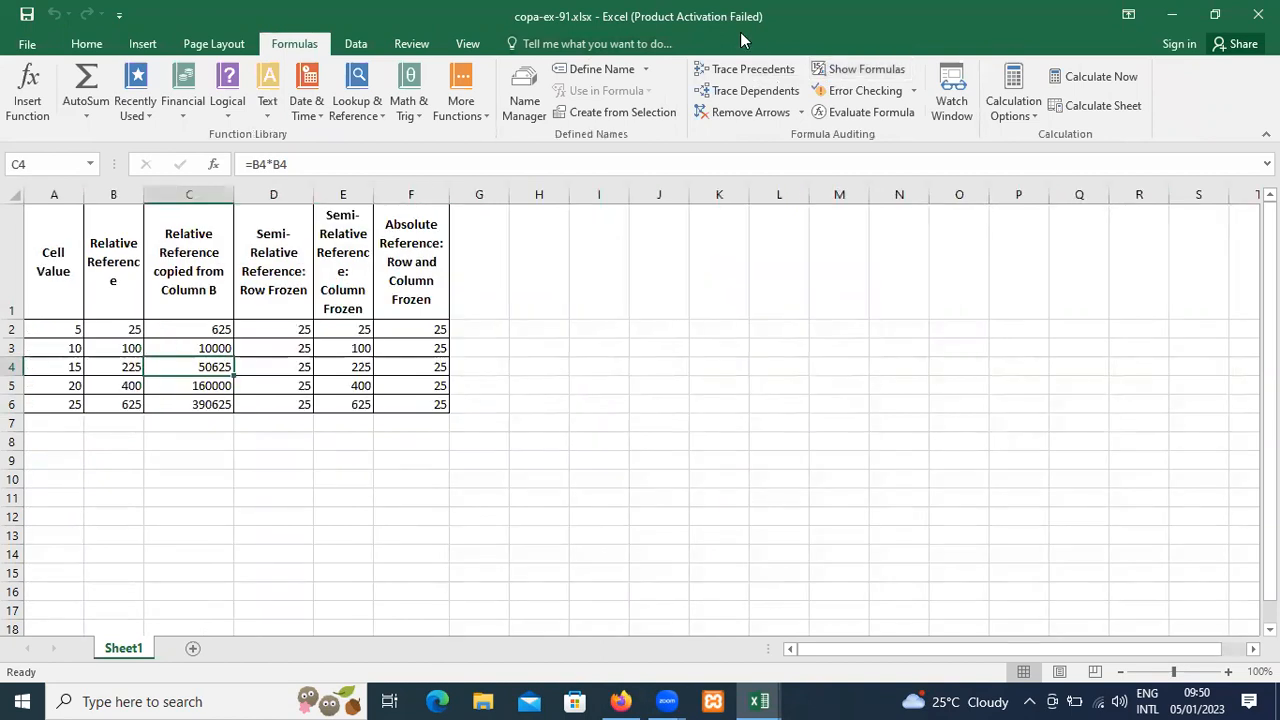
left_click(142, 43)
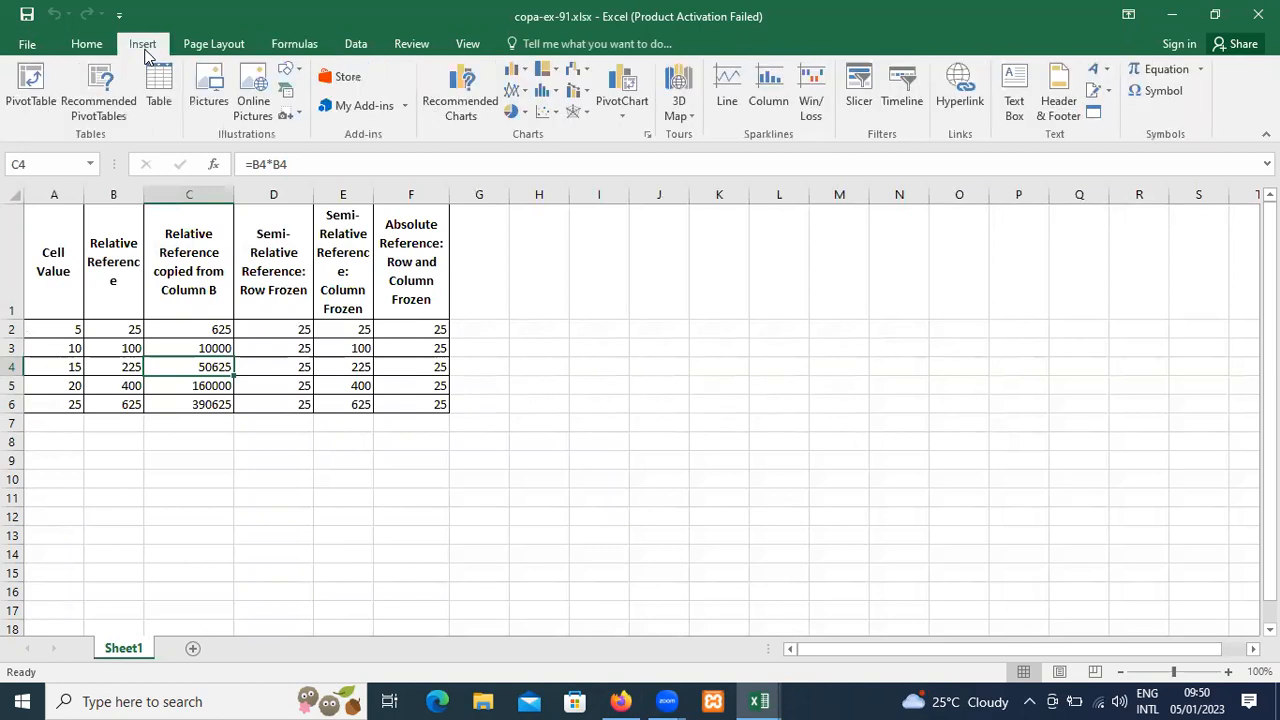
left_click(850, 92)
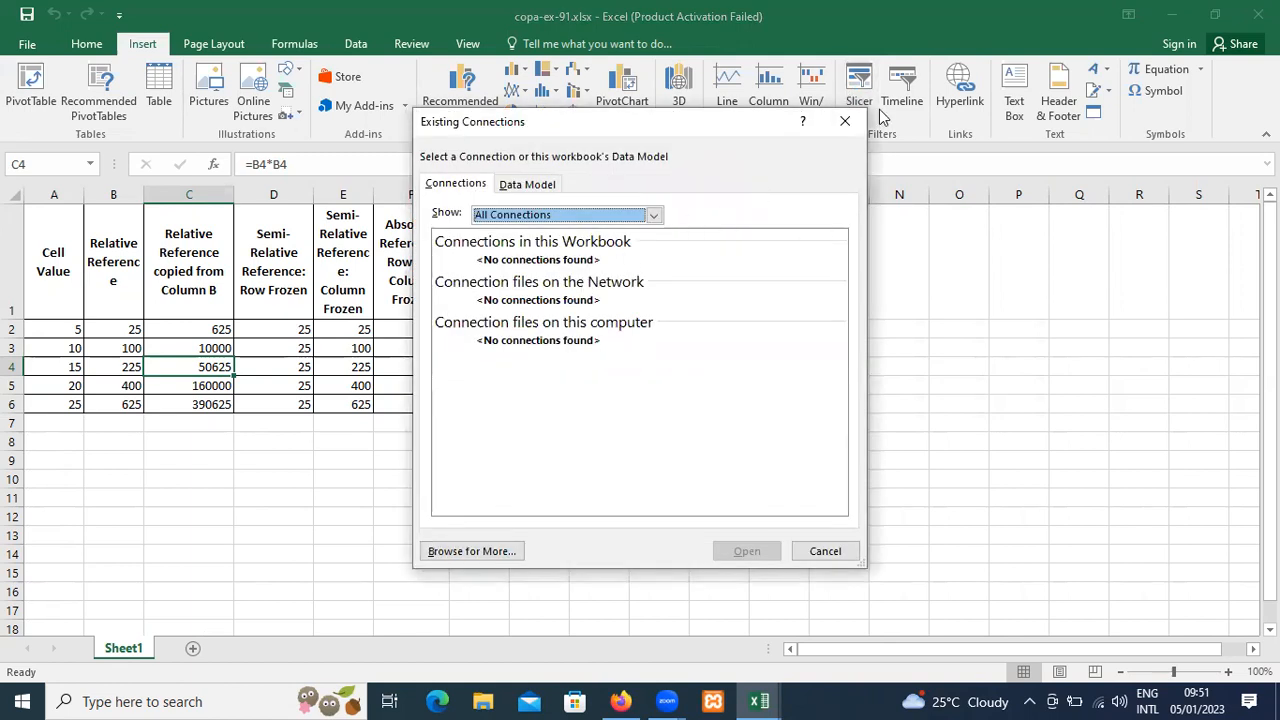
left_click(845, 121)
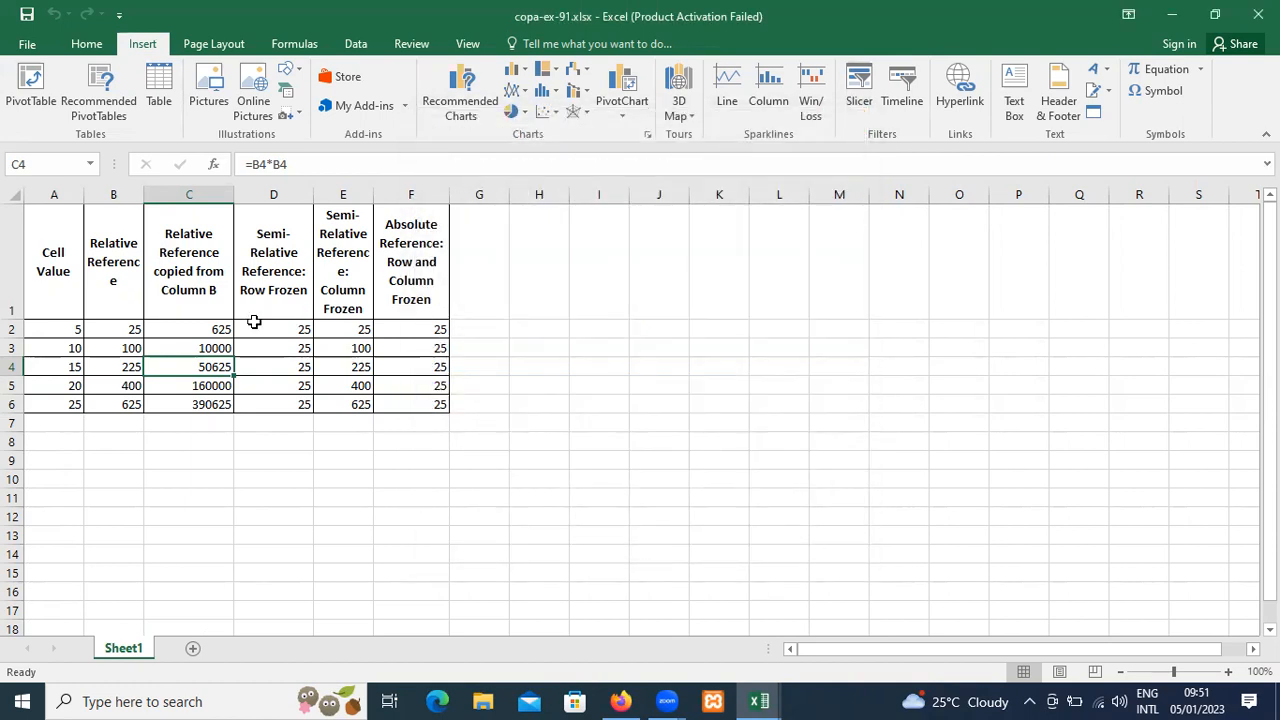
Select the whole table A1:F6 and try to insert a slicer for it, checking both the workbook connections and the Data Model tables.
left_click(254, 322)
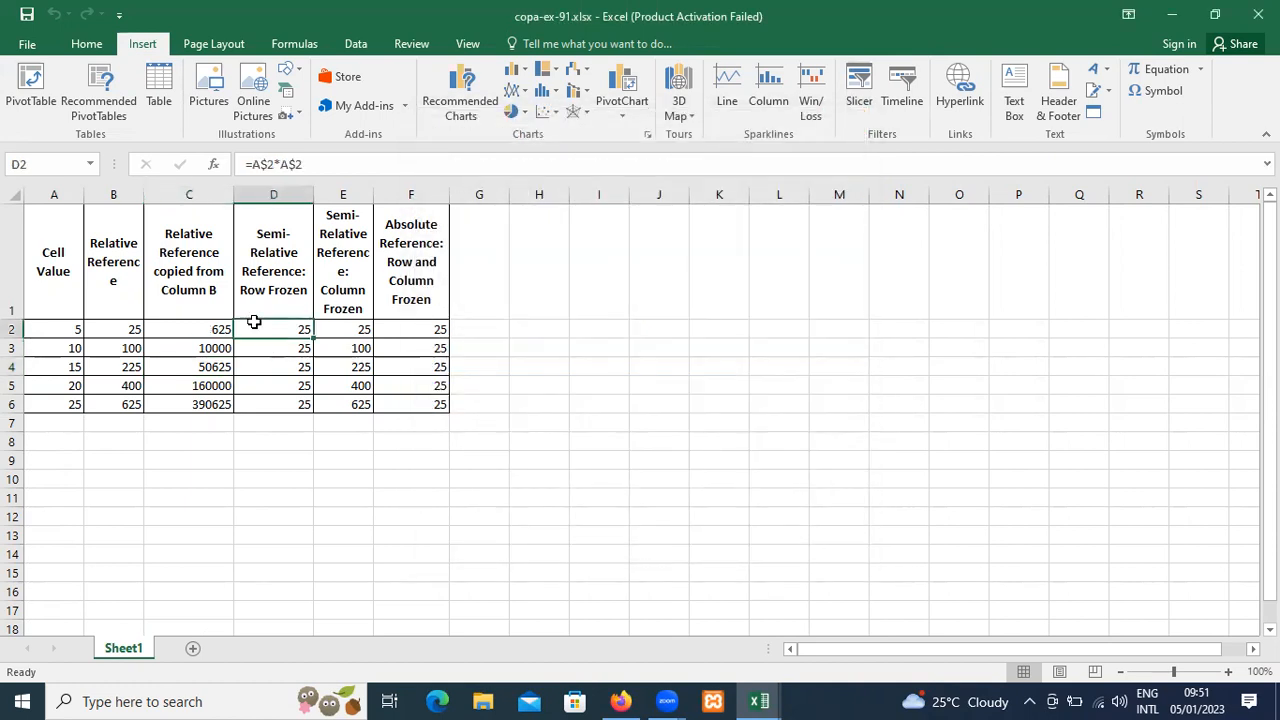
key("ctrl+a")
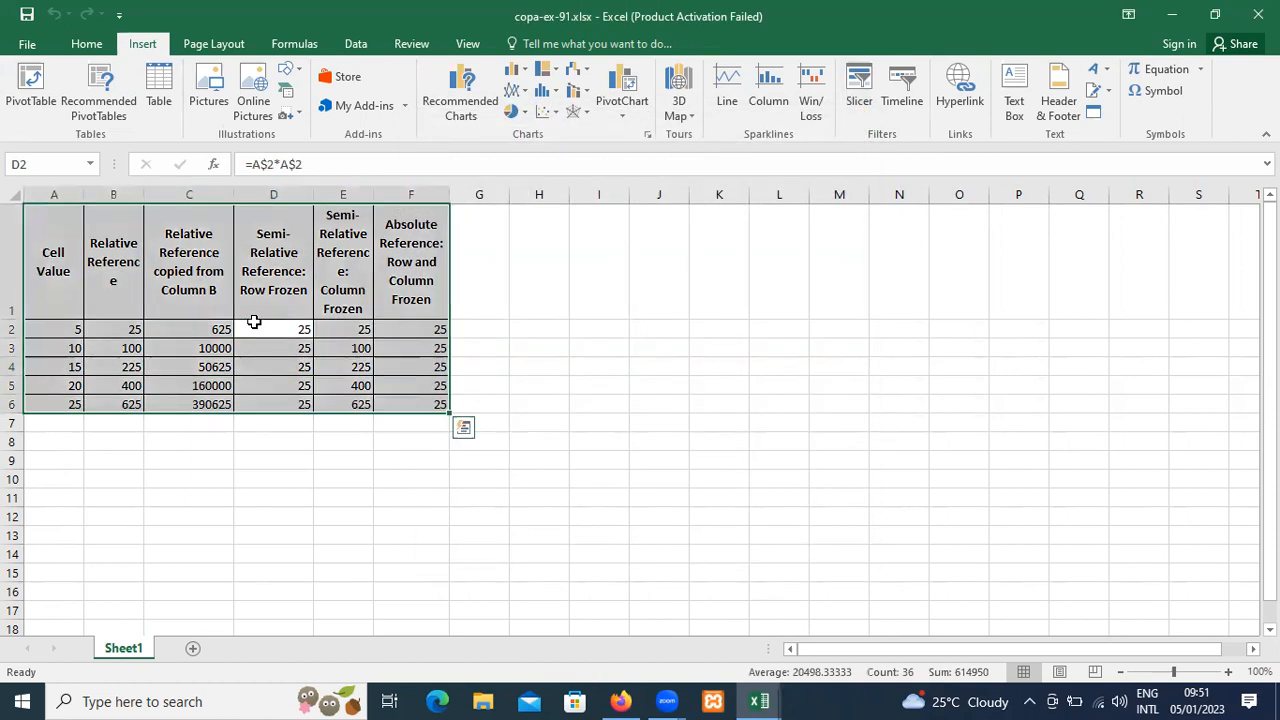
left_click(862, 100)
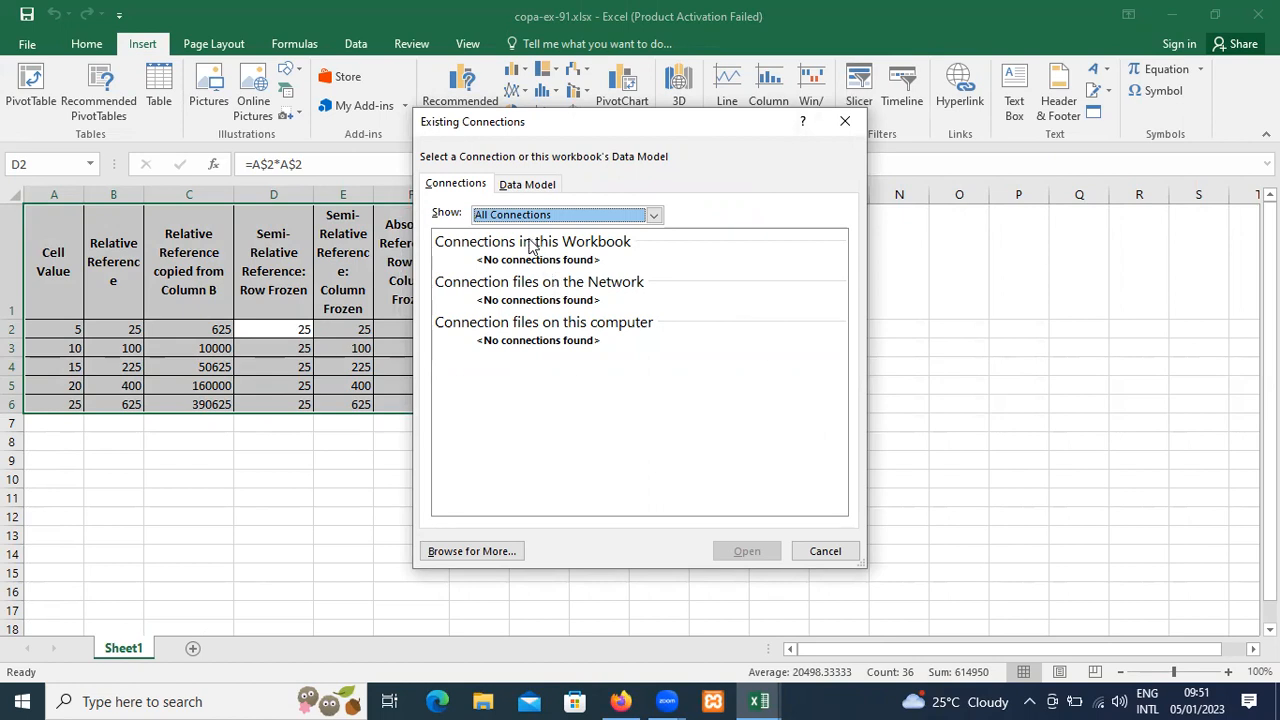
left_click(508, 186)
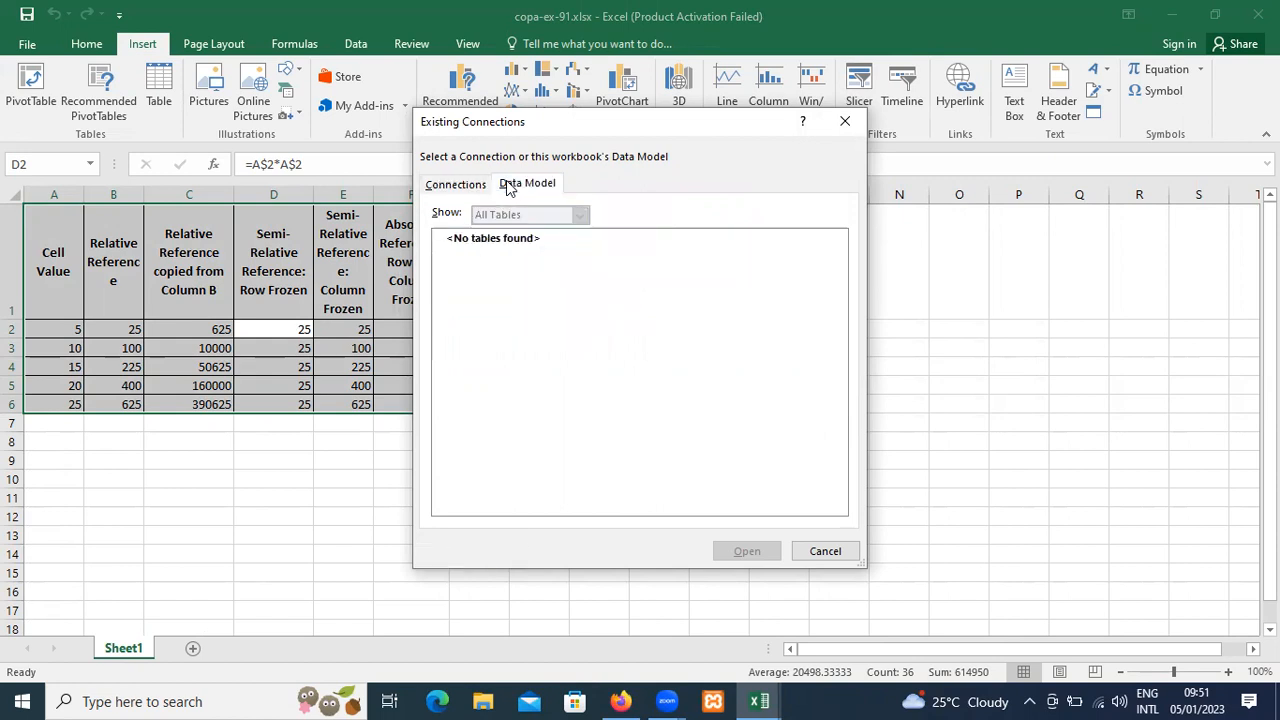
left_click(454, 190)
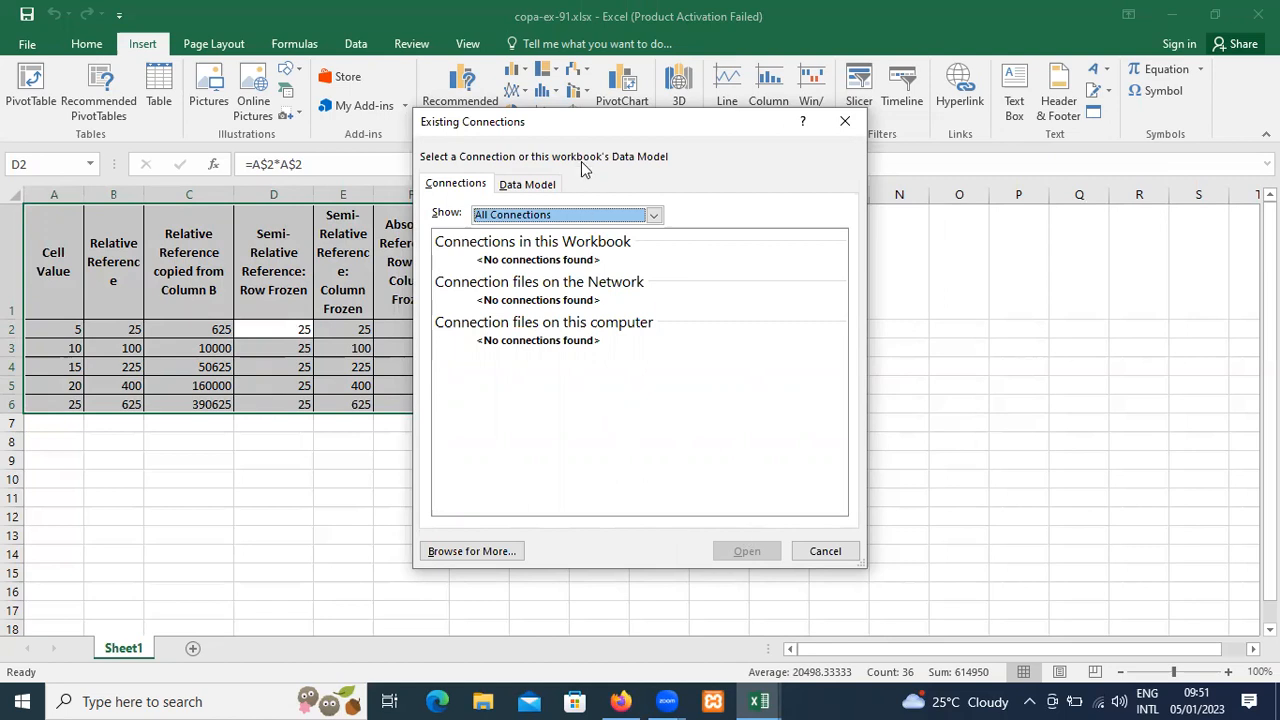
left_click(827, 548)
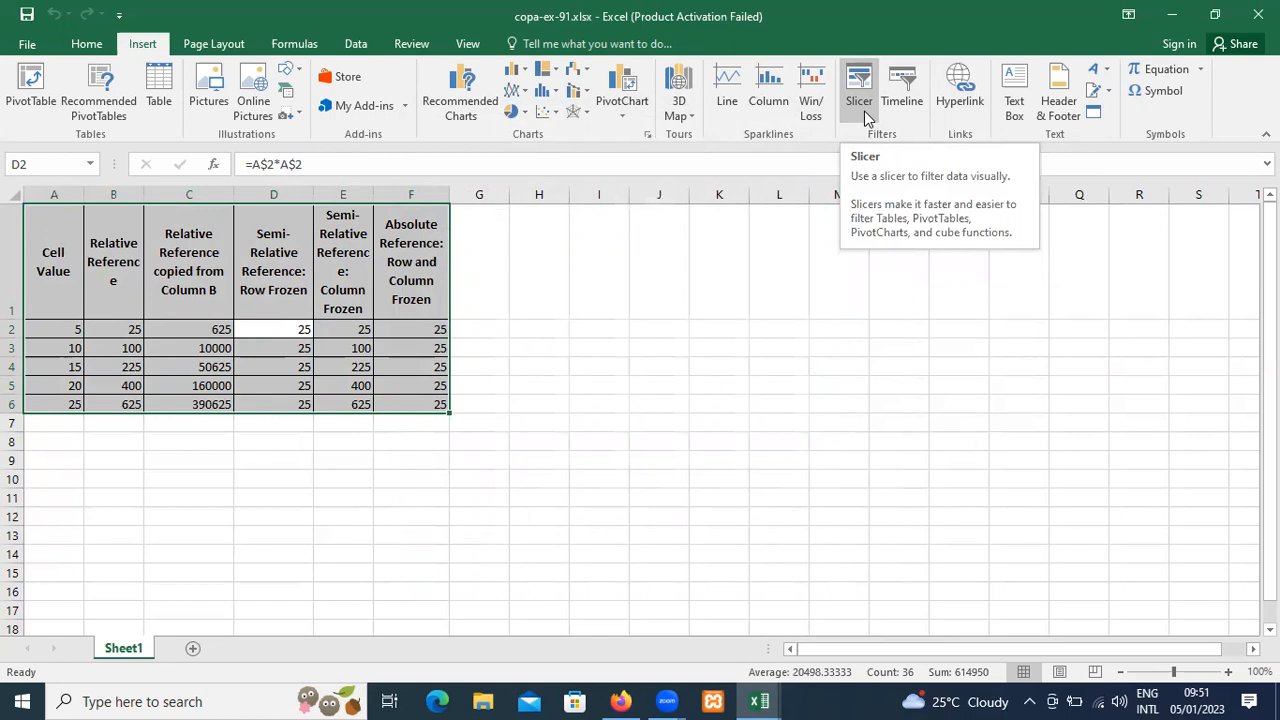
Create a PivotChart from Sheet1 range A1:F6 on a new worksheet, adding the data to the Data Model.
left_click(621, 120)
left_click(630, 160)
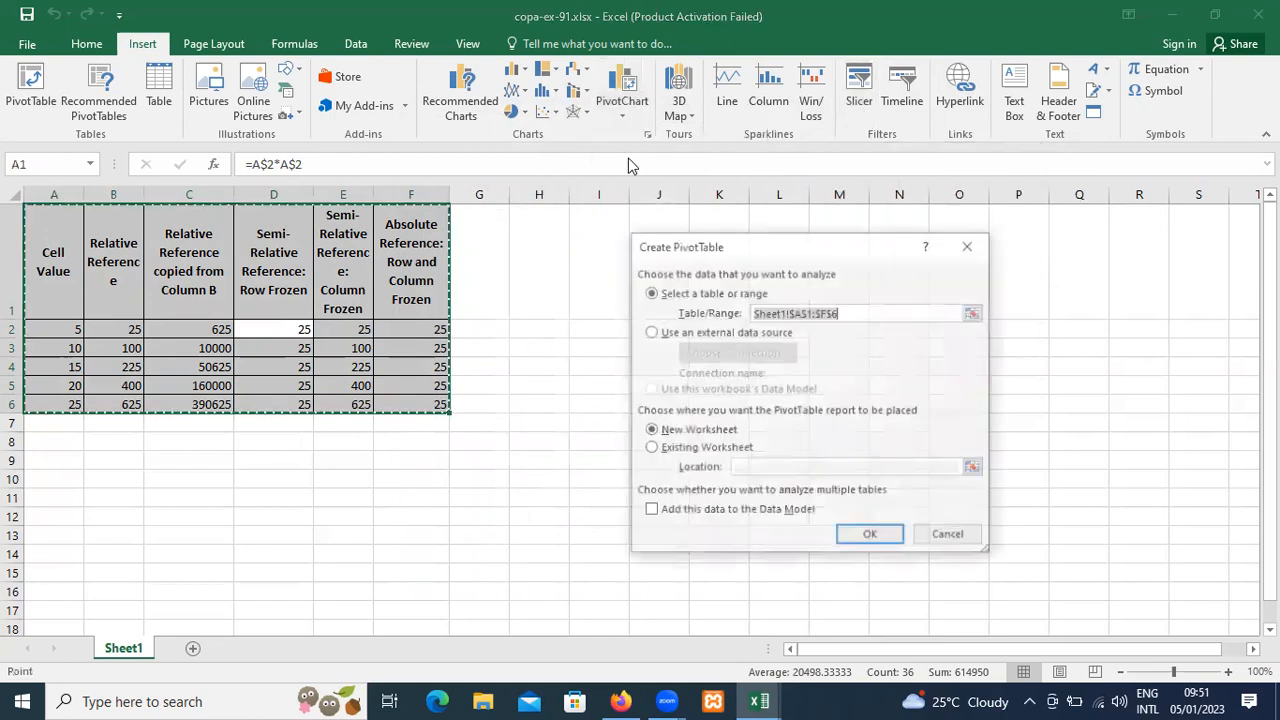
left_click(718, 512)
left_click(845, 542)
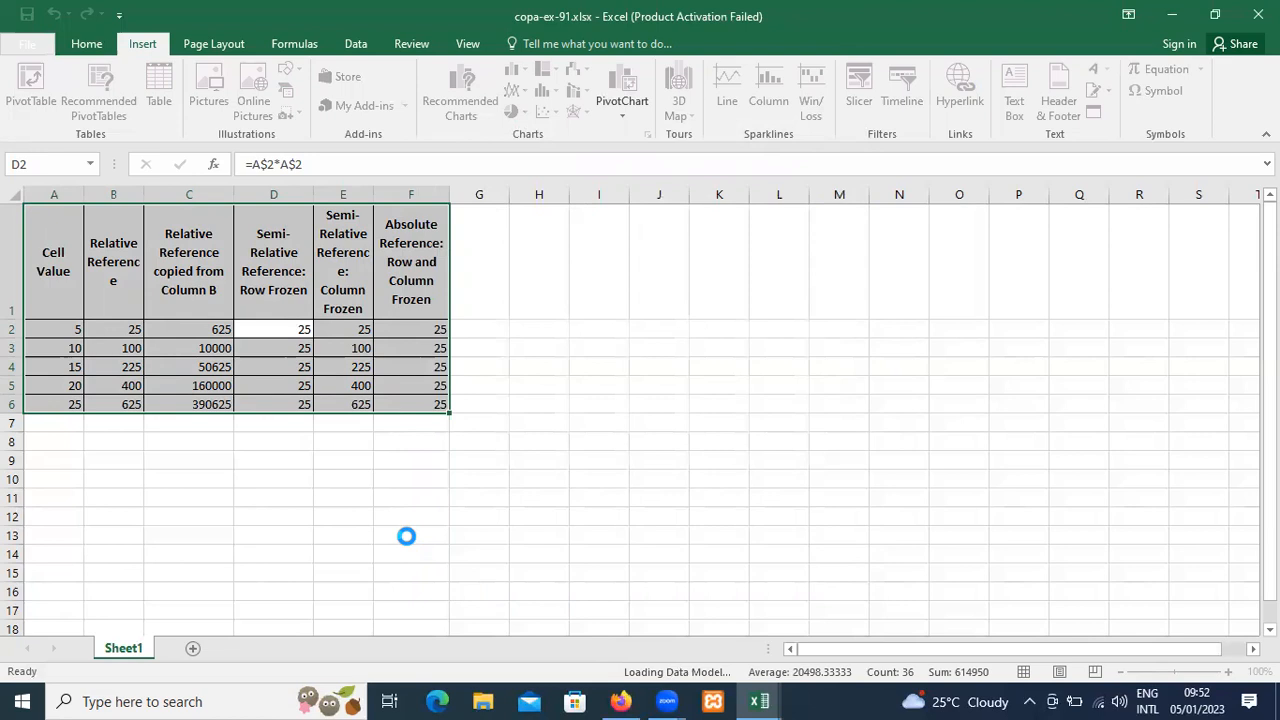
key("shift+F11")
key("Down")
key("Down")
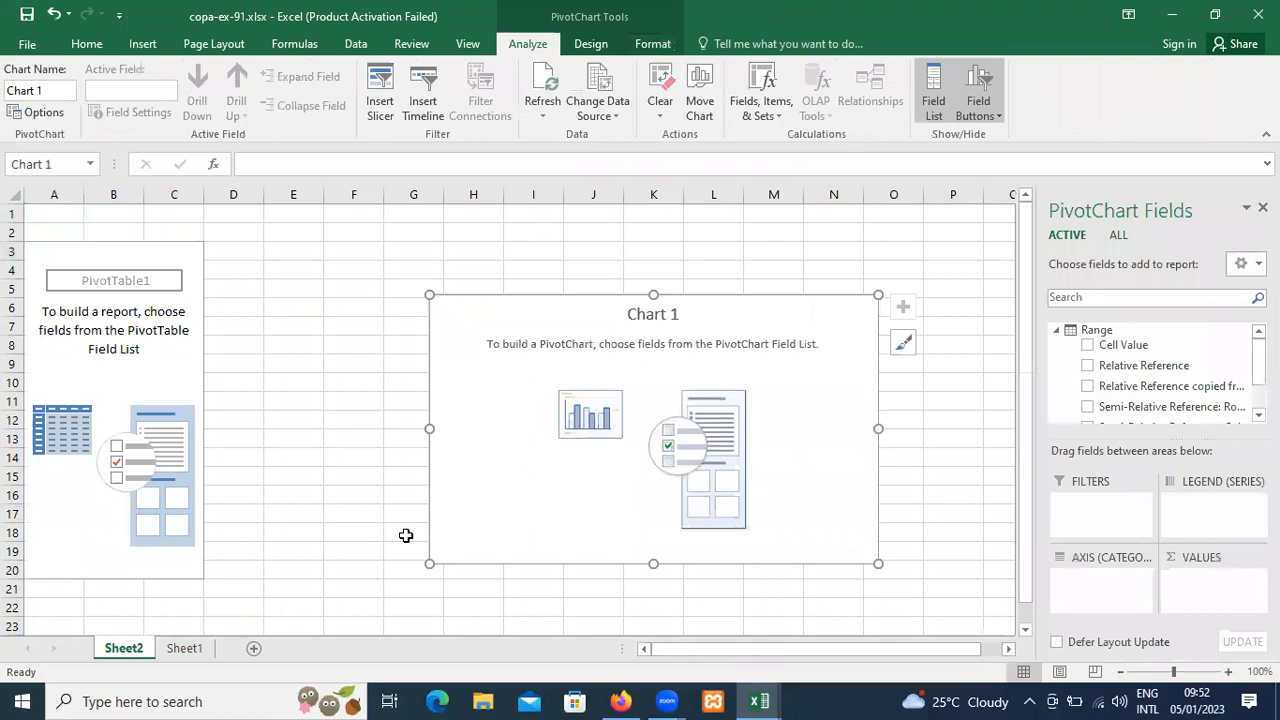
Add the Cell Value and Relative Reference fields to the PivotChart as values.
left_click(1088, 345)
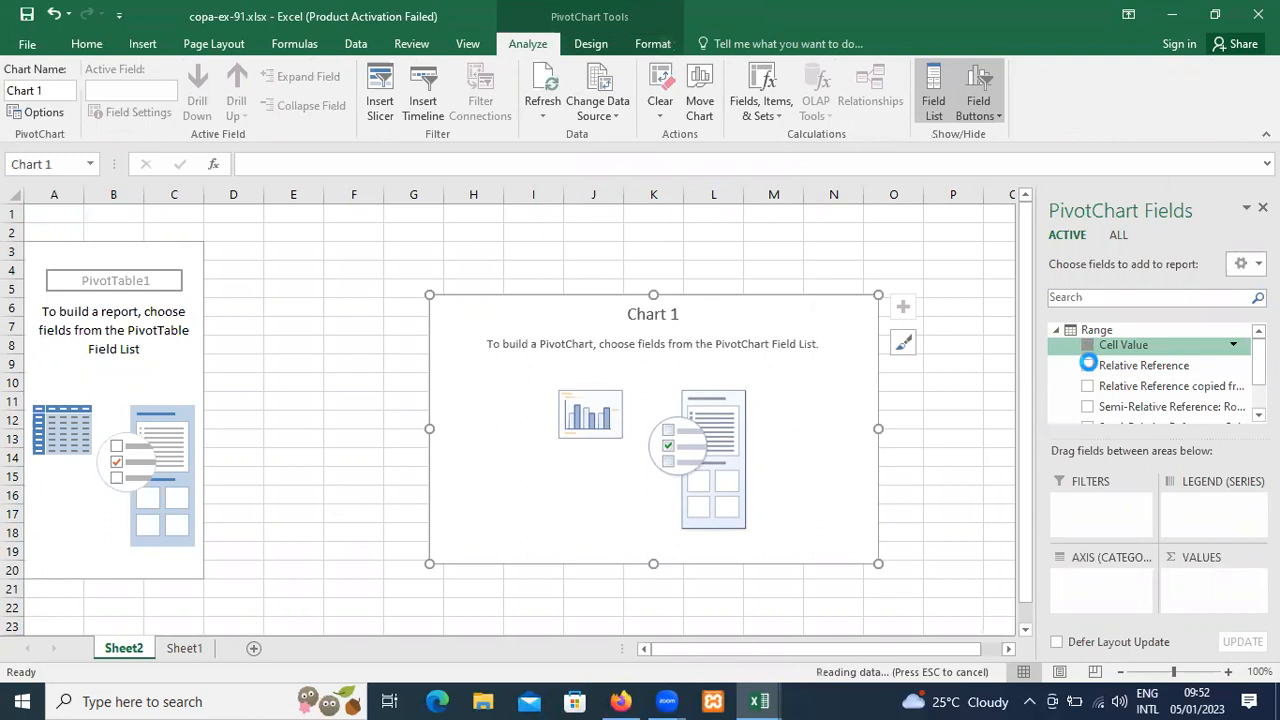
left_click(1089, 367)
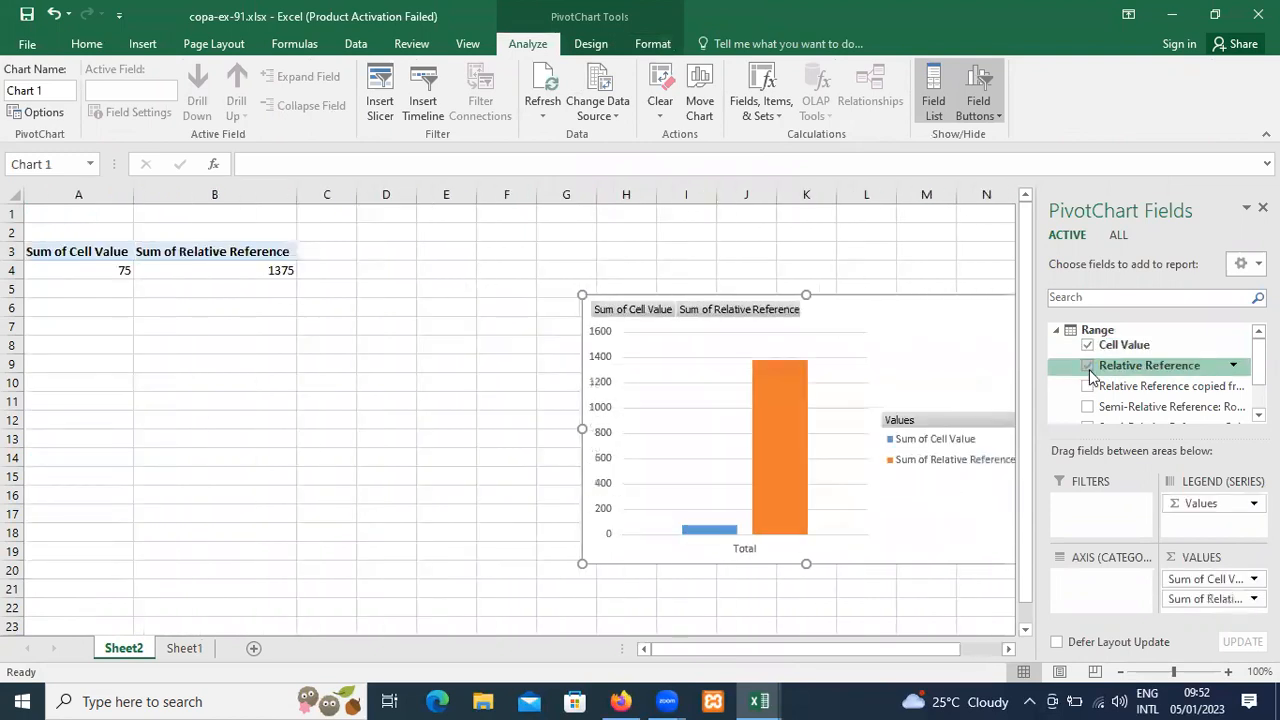
left_click(1088, 366)
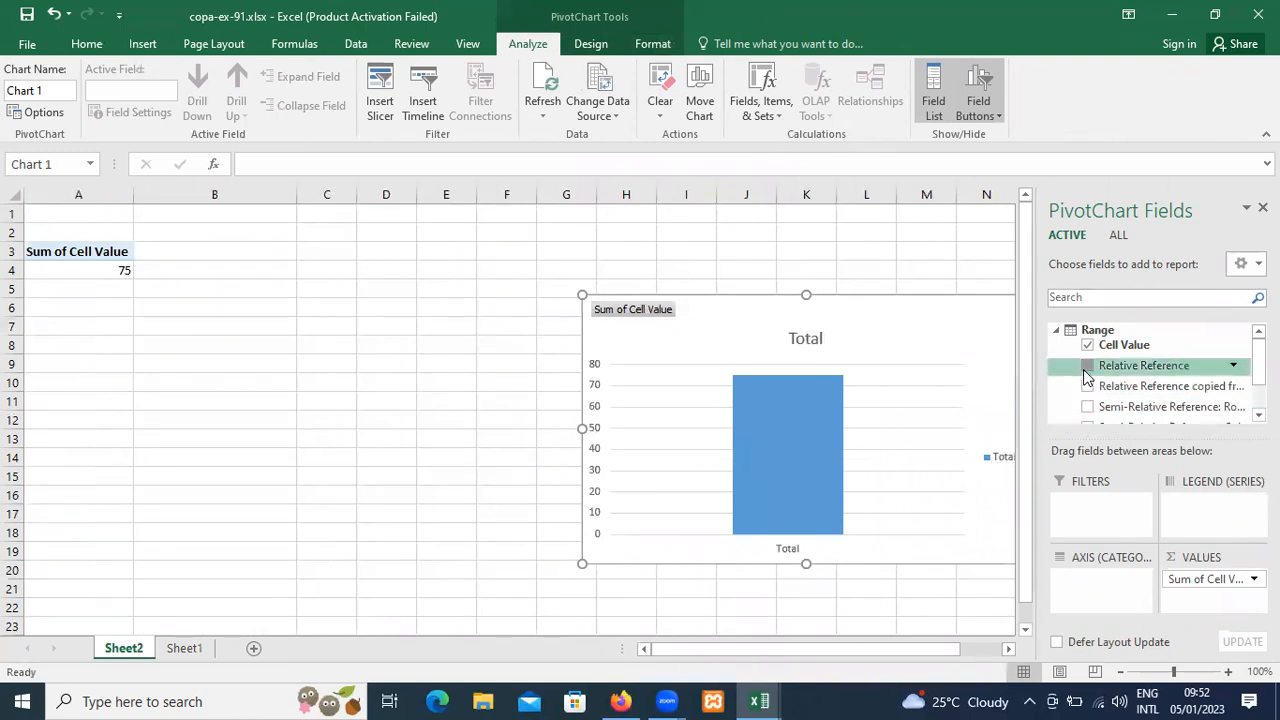
left_click(1088, 366)
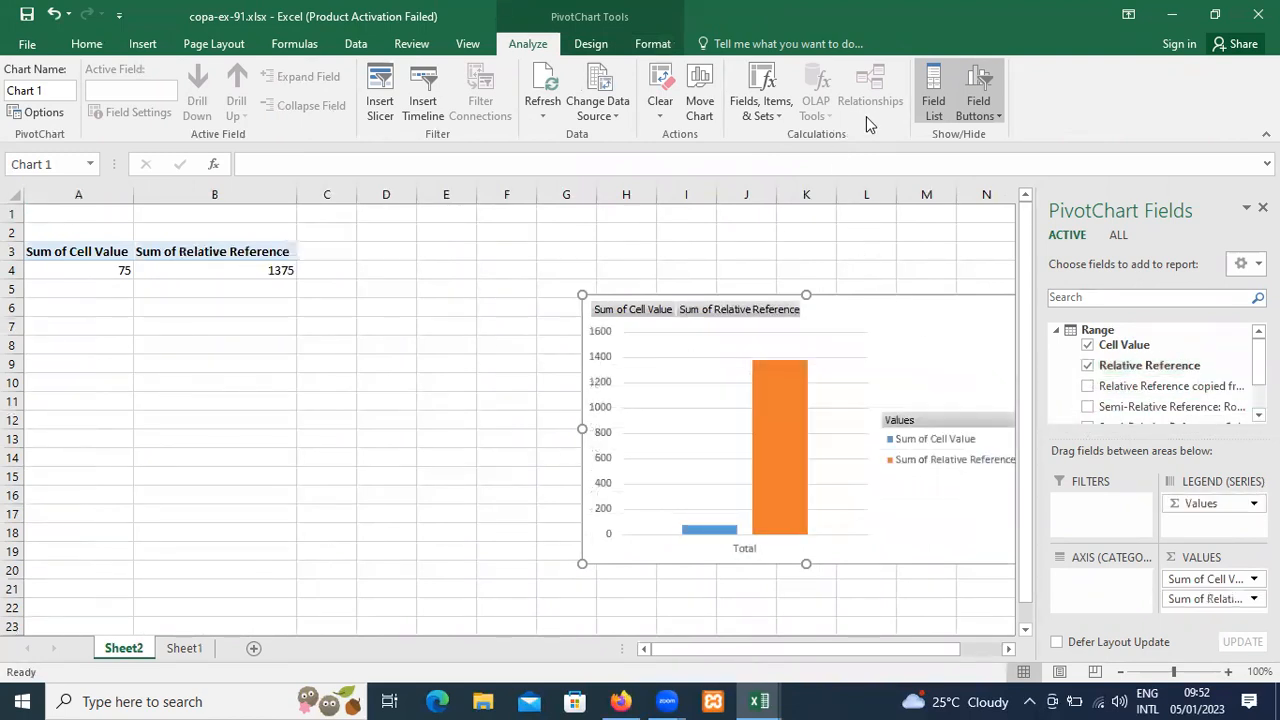
Insert slicers for the Relative Reference, Cell Value, Absolute Reference and Semi-Relative Reference: Column Frozen fields of the PivotChart.
left_click(143, 46)
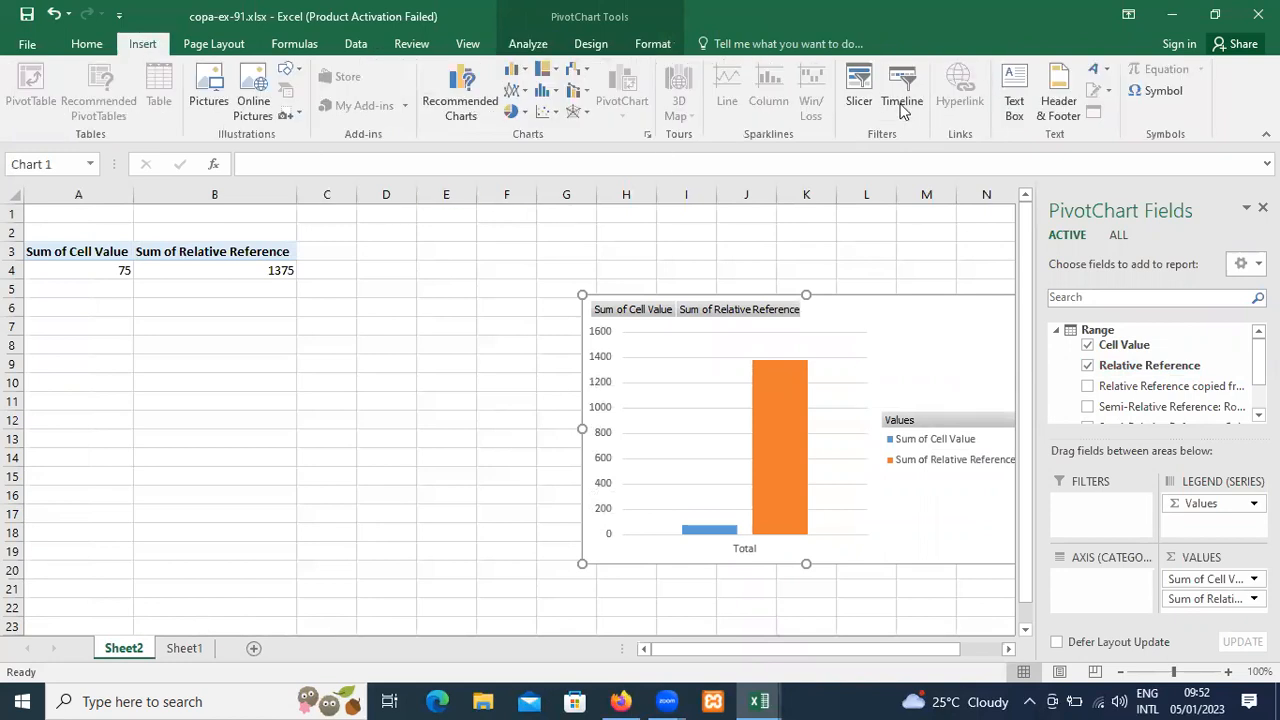
left_click(860, 114)
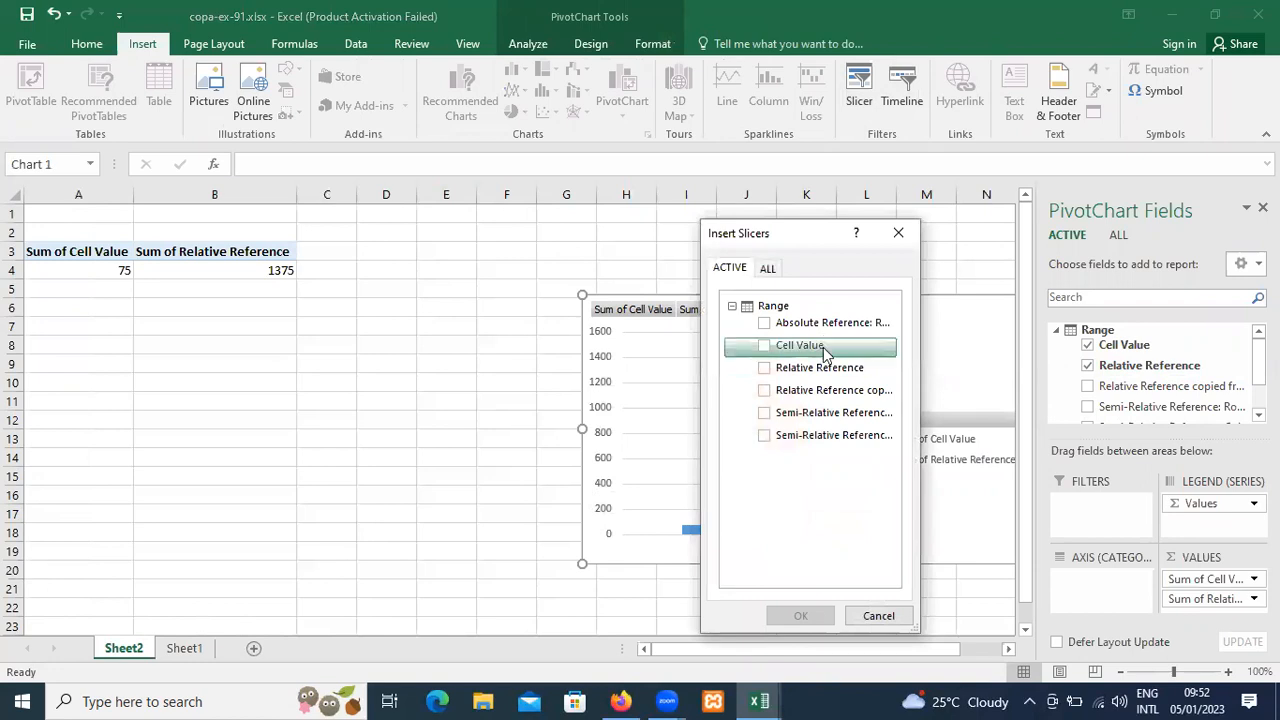
left_click(766, 369)
left_click(767, 370)
left_click(766, 369)
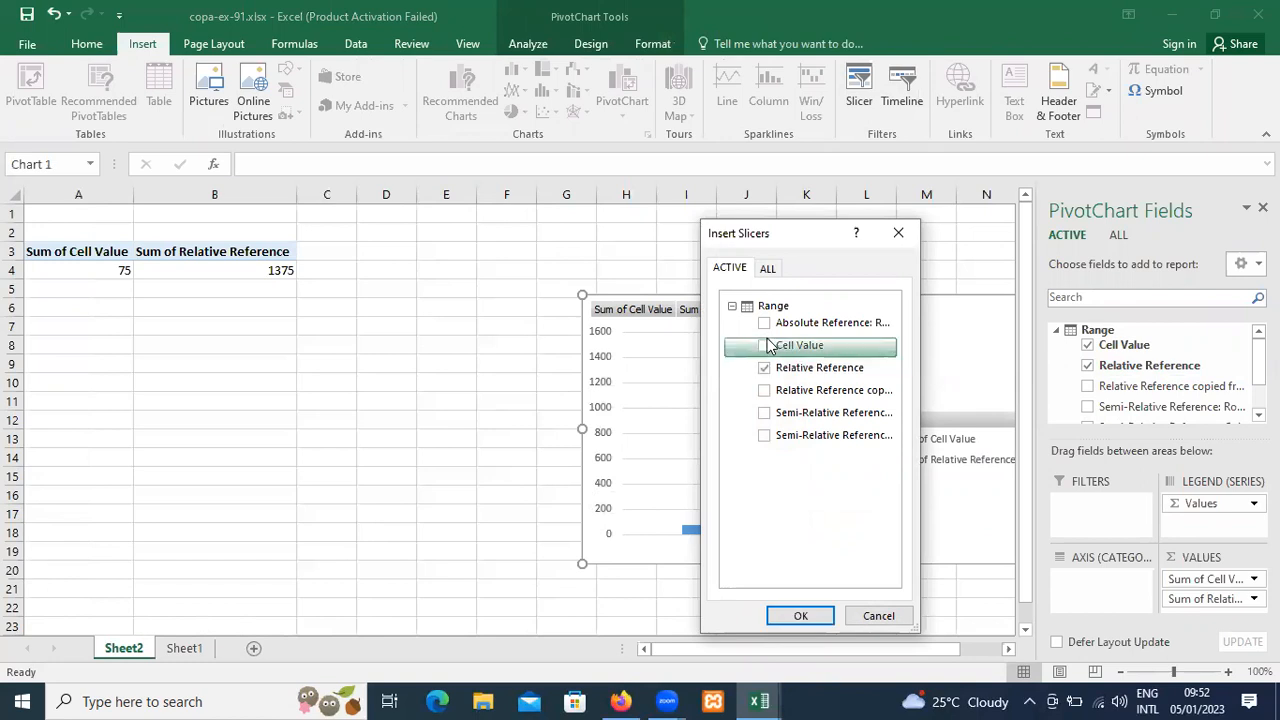
left_click(767, 346)
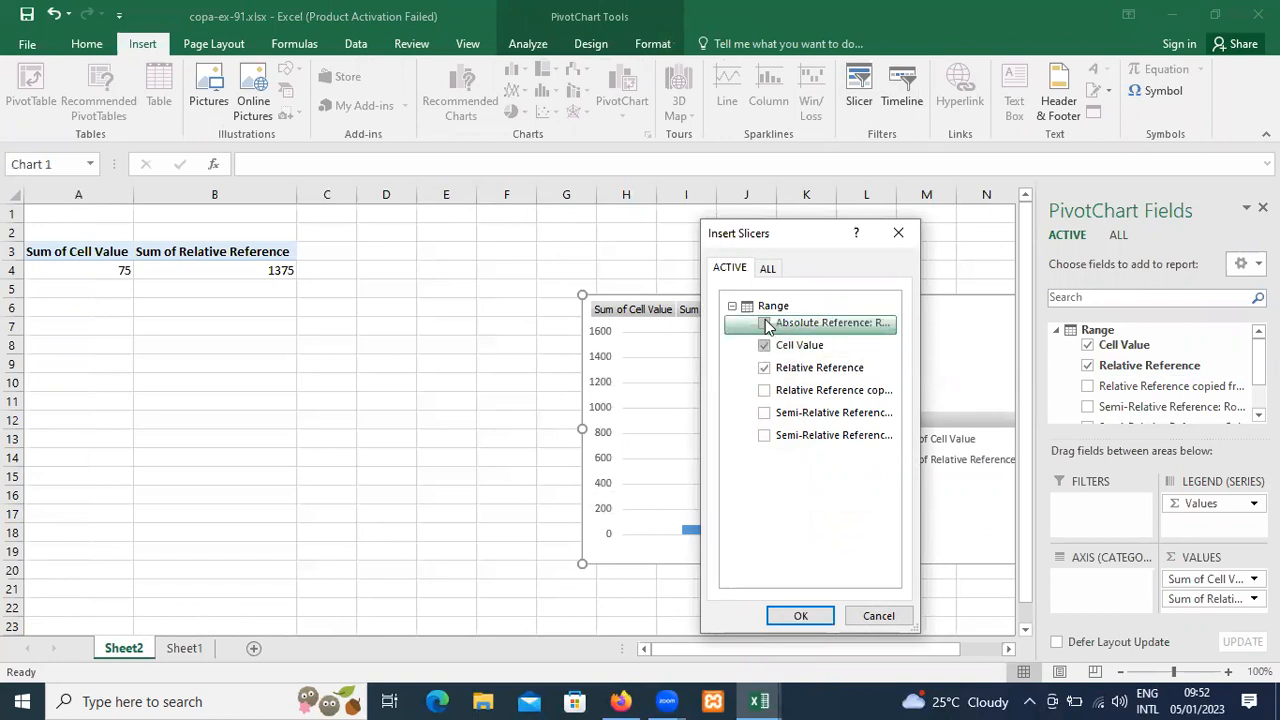
left_click(766, 413)
left_click(800, 617)
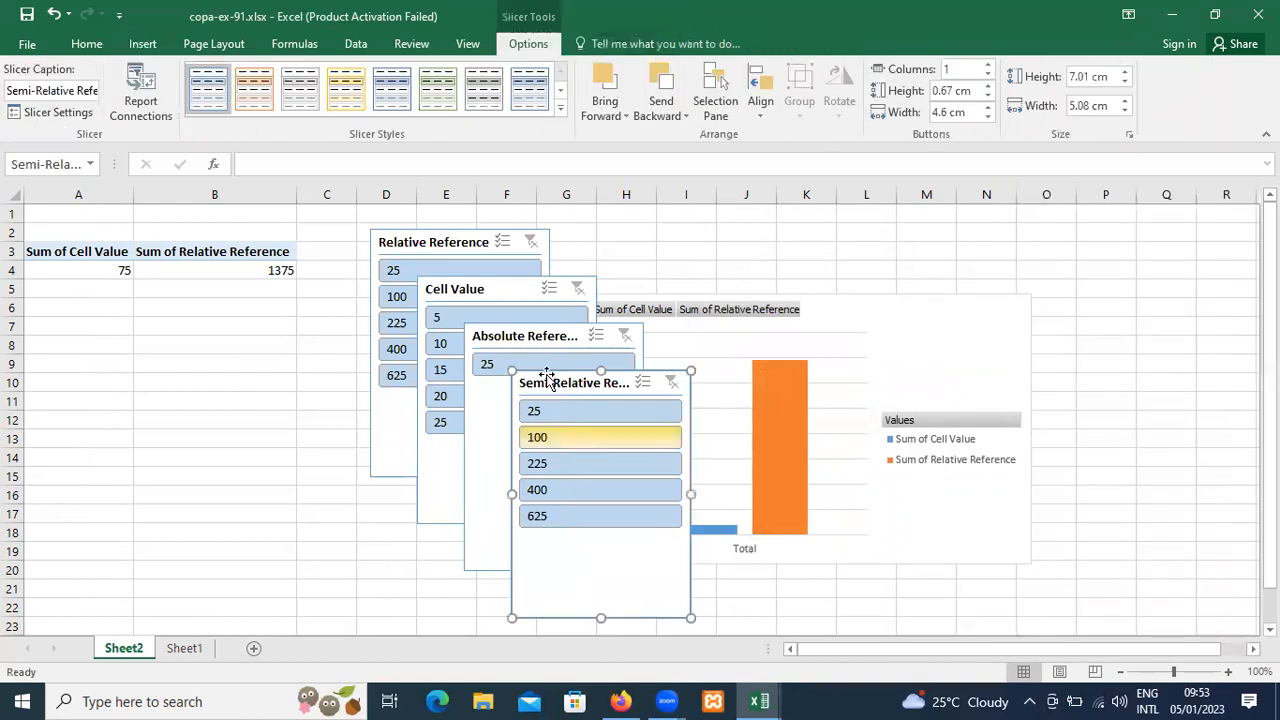
Spread out the four overlapping slicers by moving Semi-Relative, Absolute Reference, Cell Value and Relative Reference apart on Sheet2.
left_click_drag(545, 388, 276, 350)
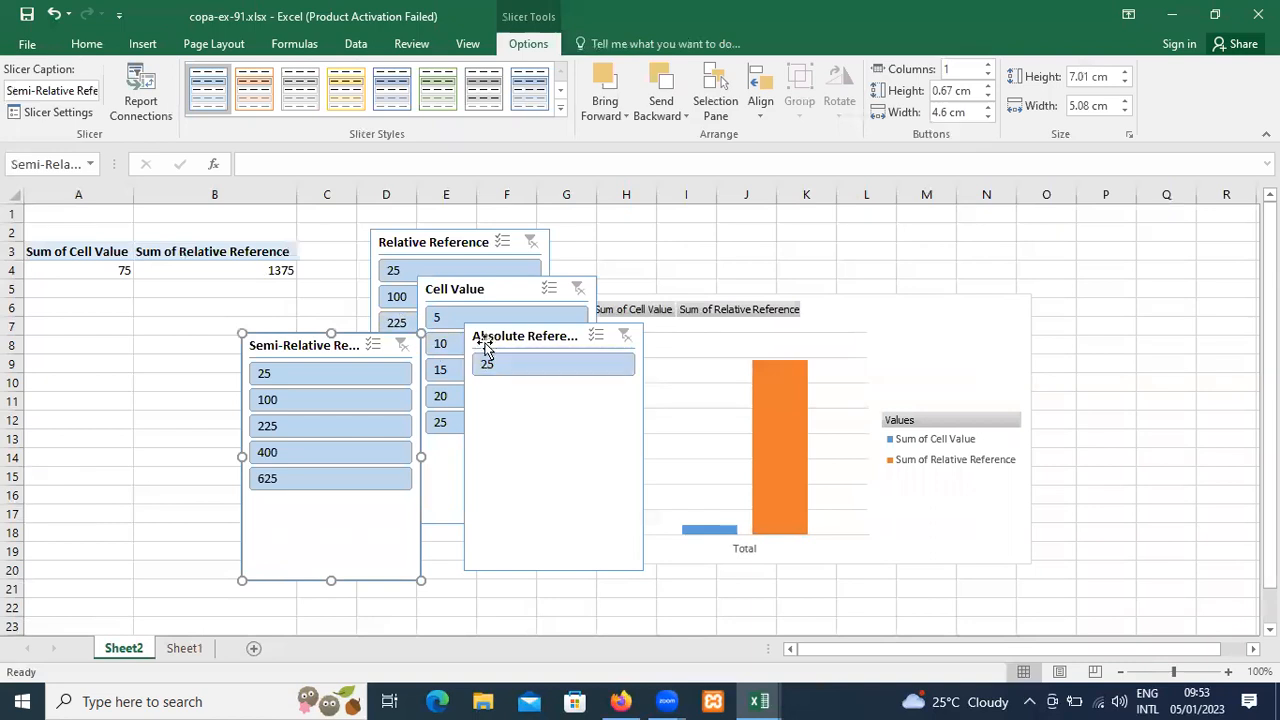
left_click_drag(495, 336, 675, 275)
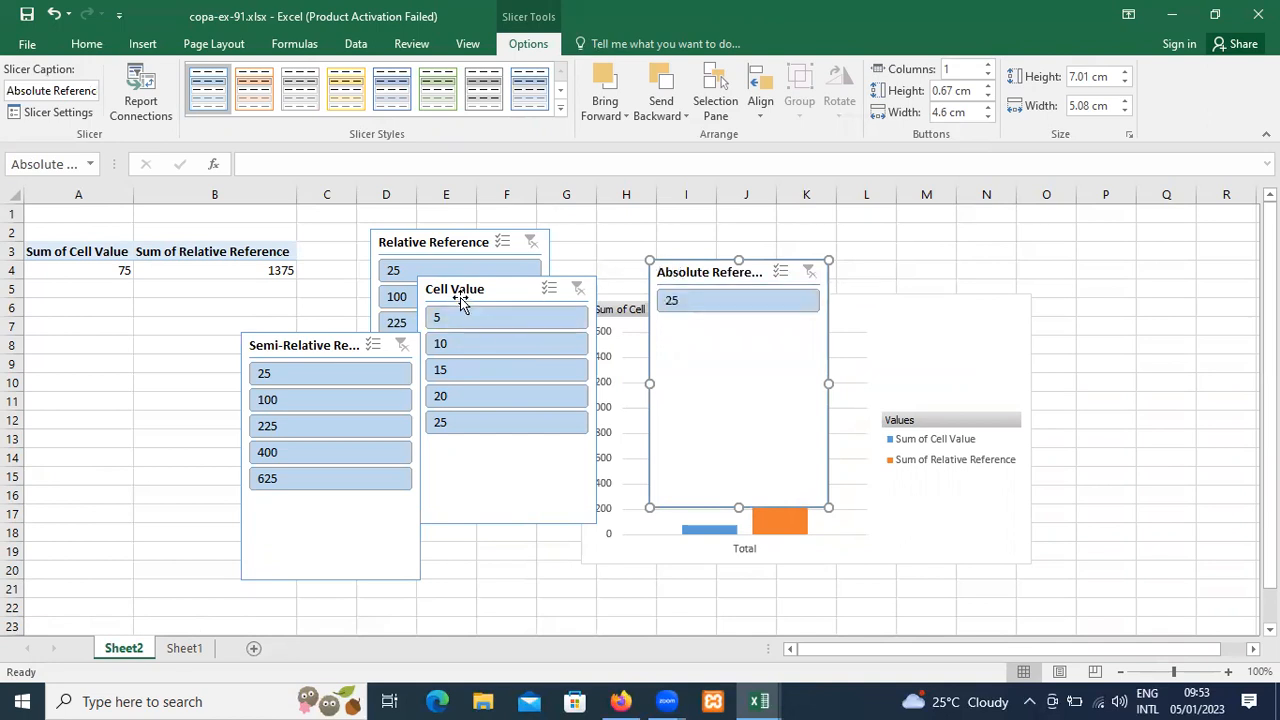
left_click_drag(461, 288, 665, 236)
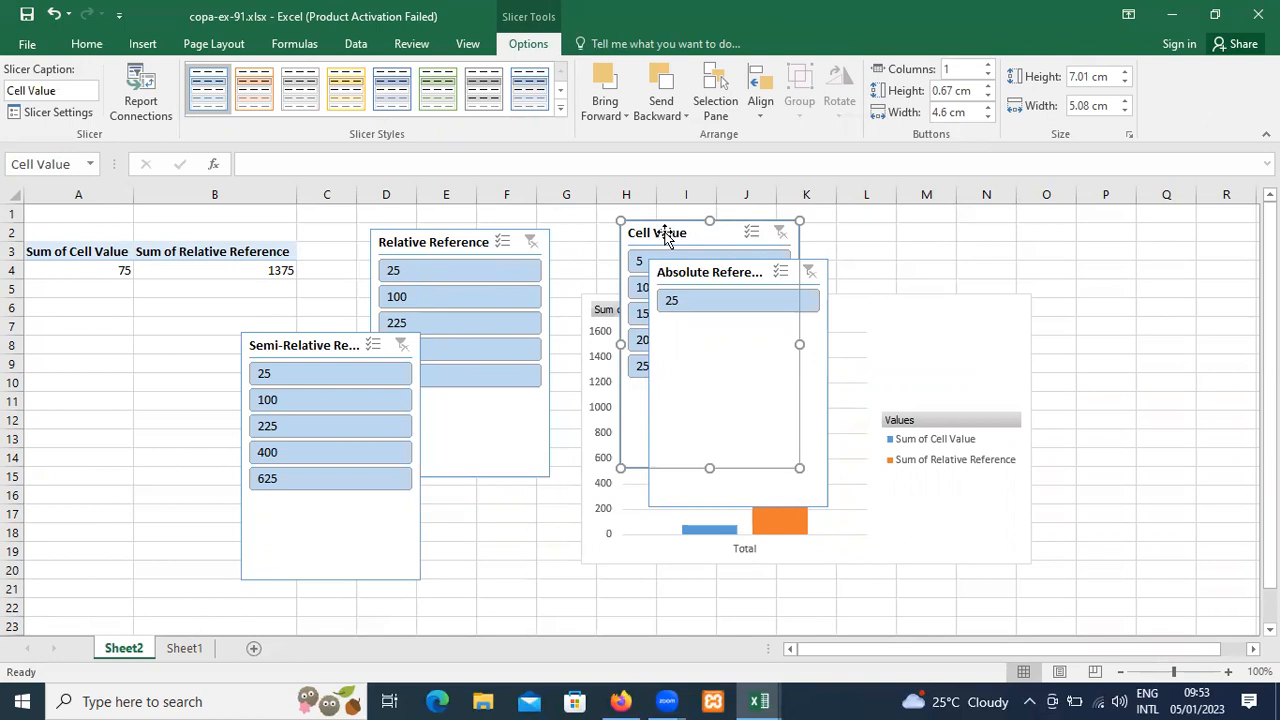
left_click_drag(452, 246, 496, 237)
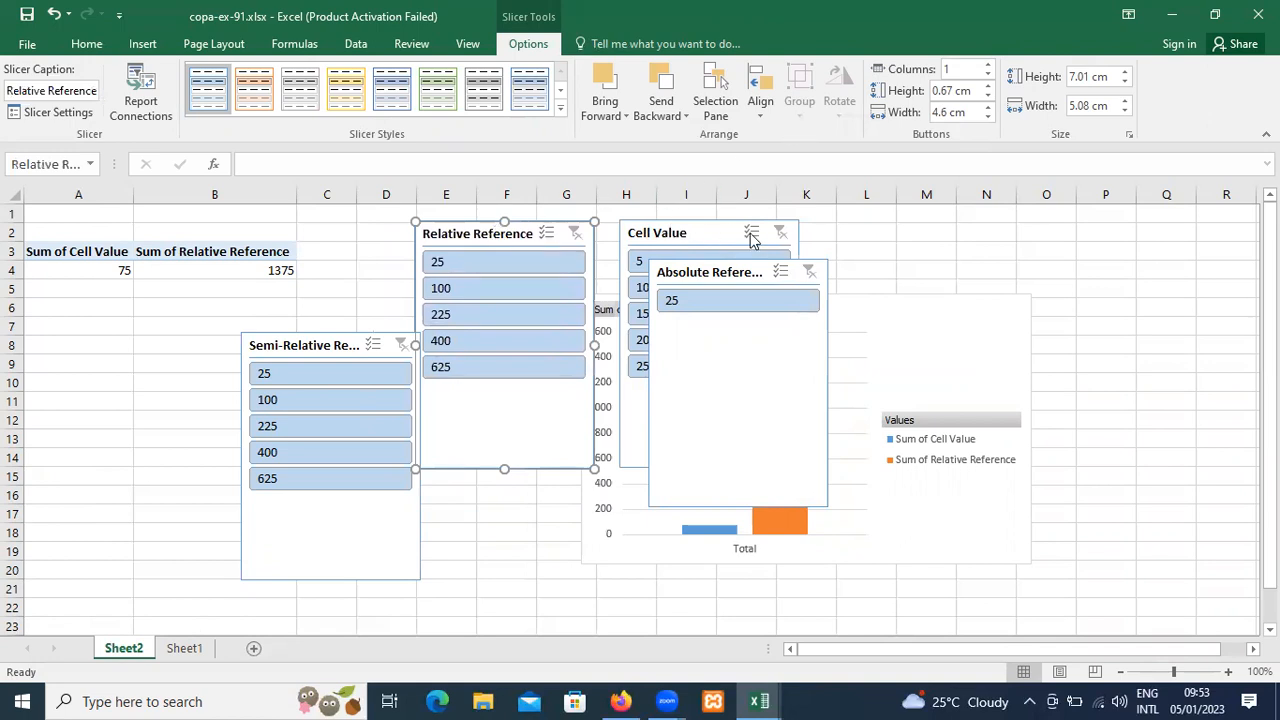
left_click(812, 275)
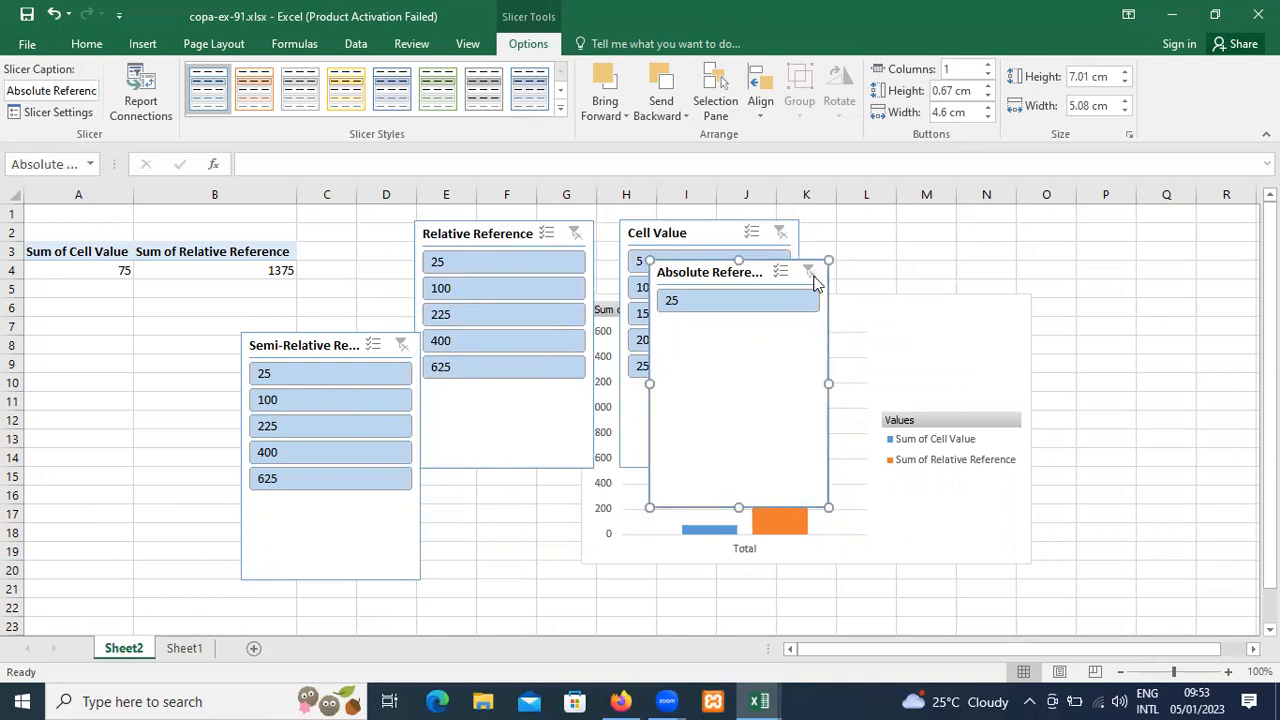
left_click(145, 46)
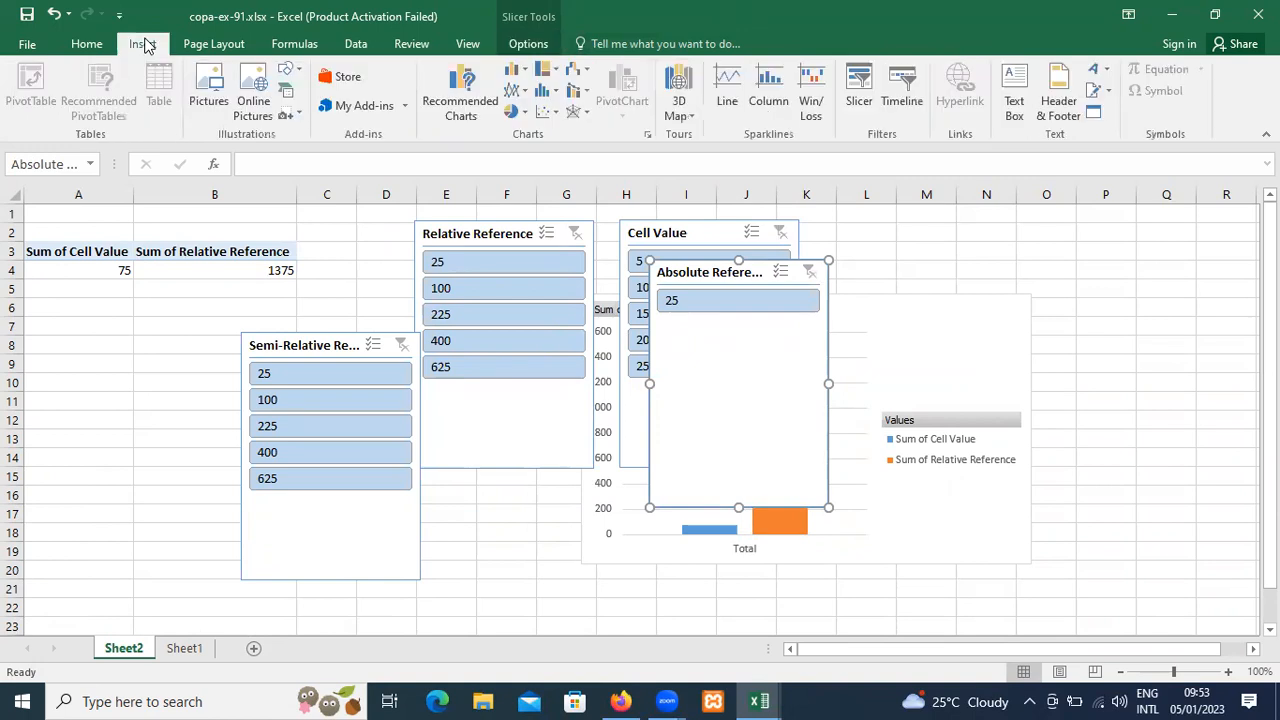
left_click(862, 90)
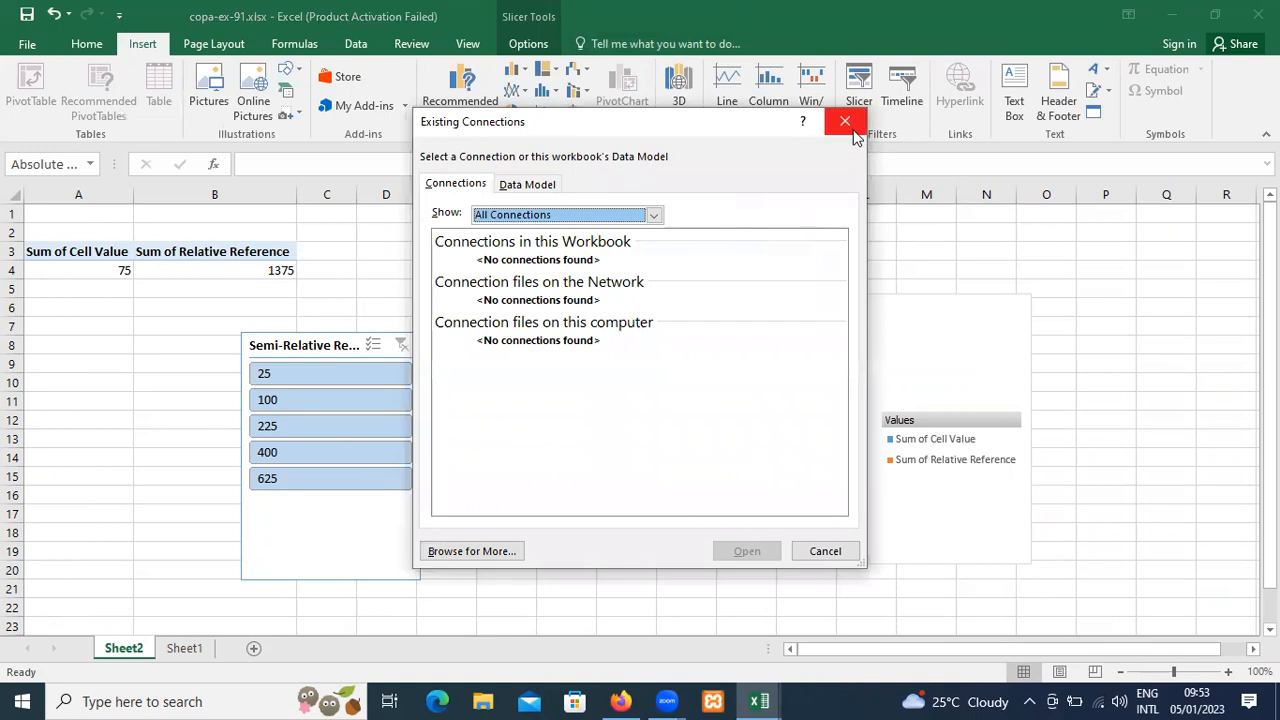
left_click(849, 129)
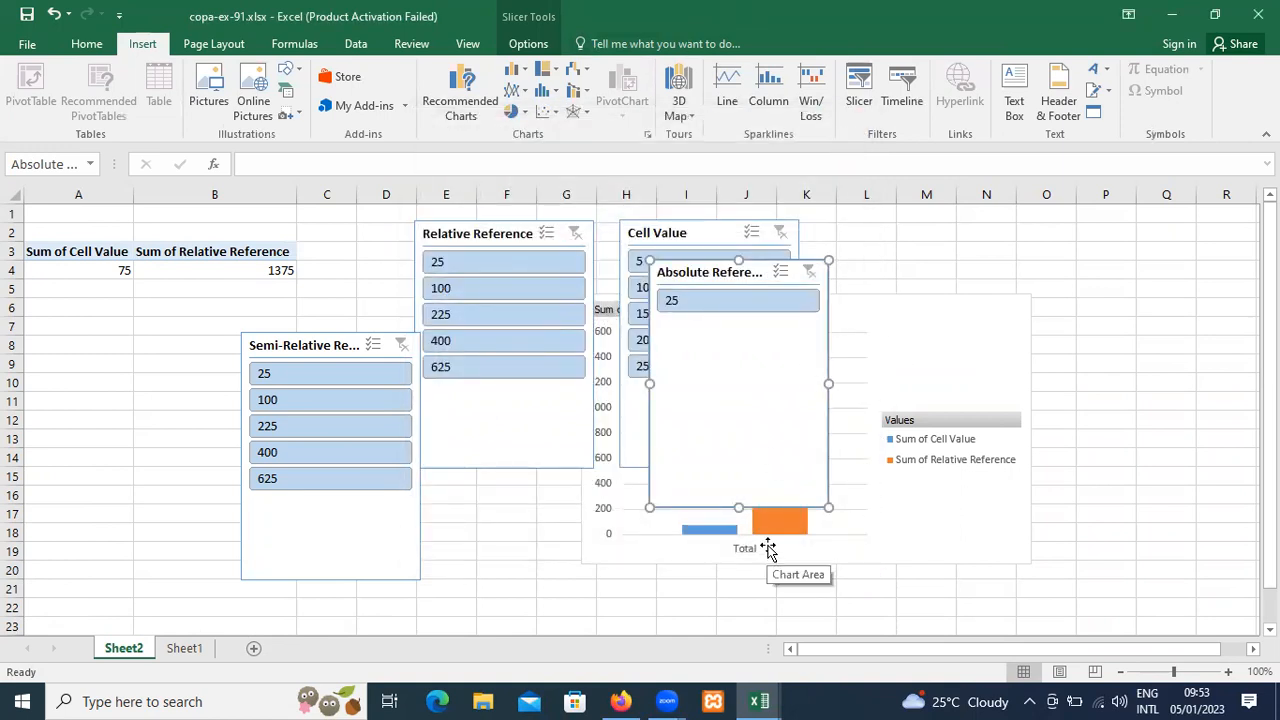
Insert two more slicers for the PivotChart, using the Cell Value field and the copied Relative Reference field.
left_click(767, 550)
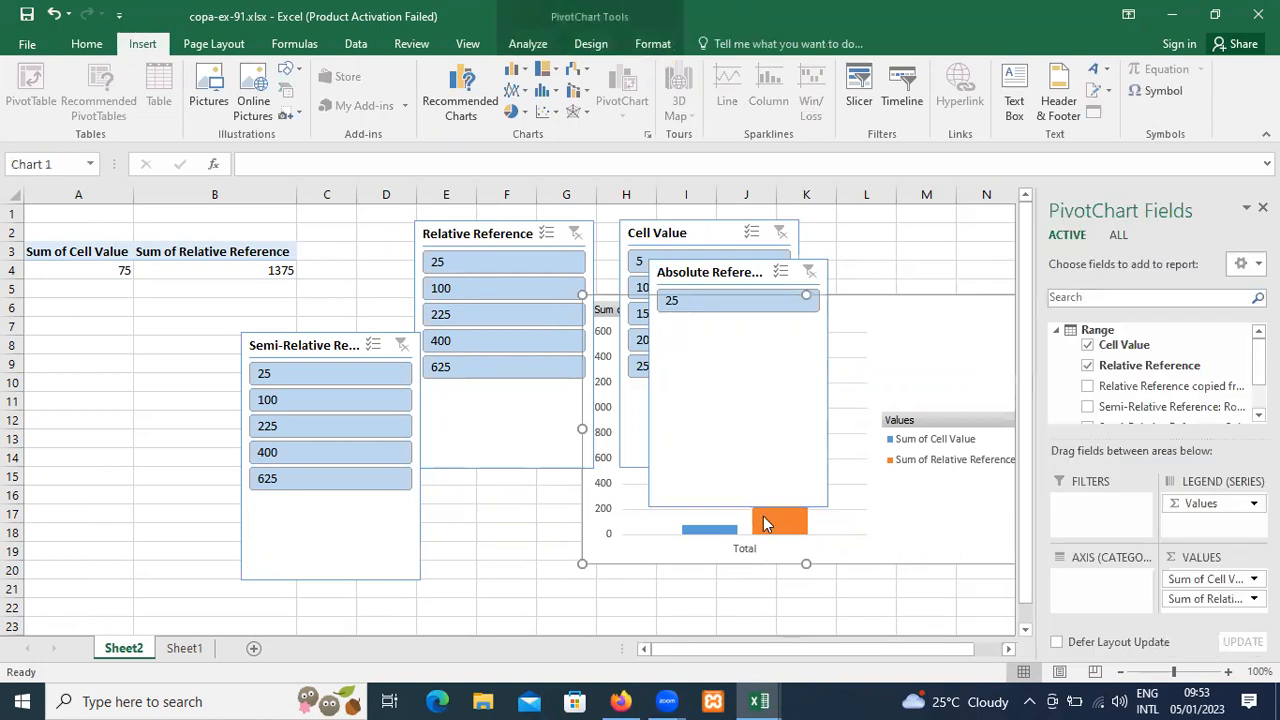
left_click(860, 100)
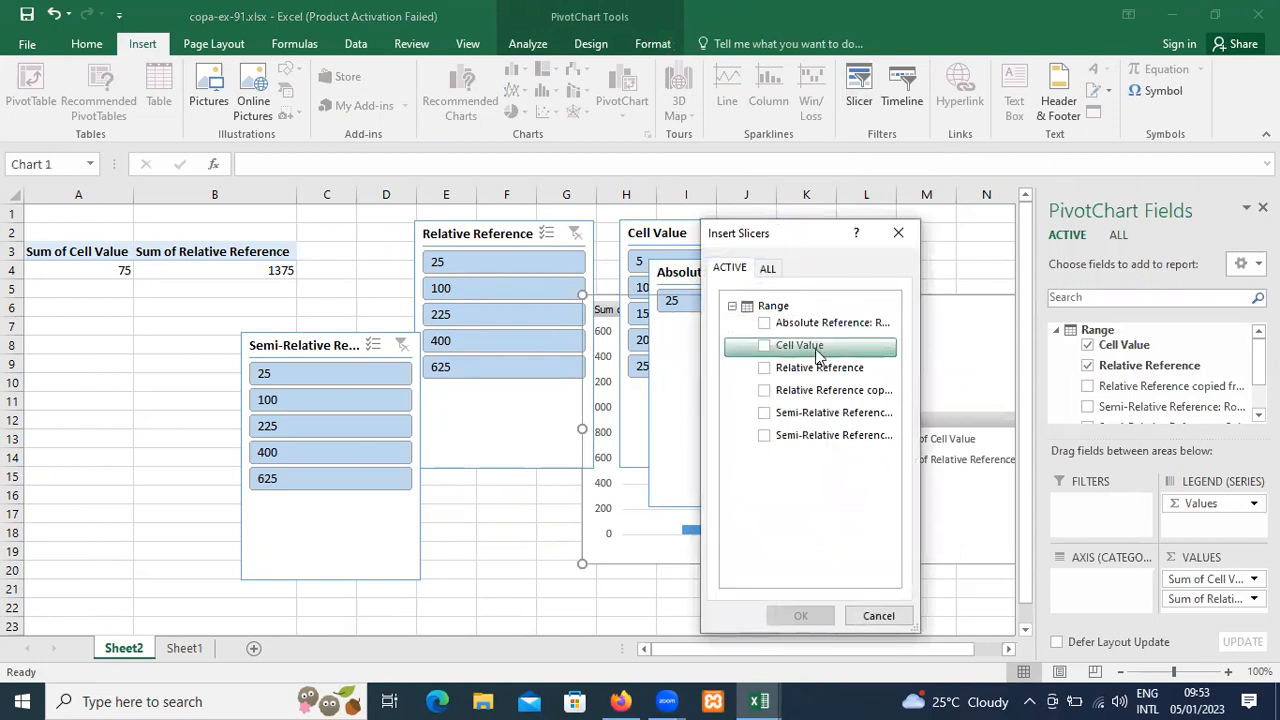
left_click(765, 346)
left_click(765, 346)
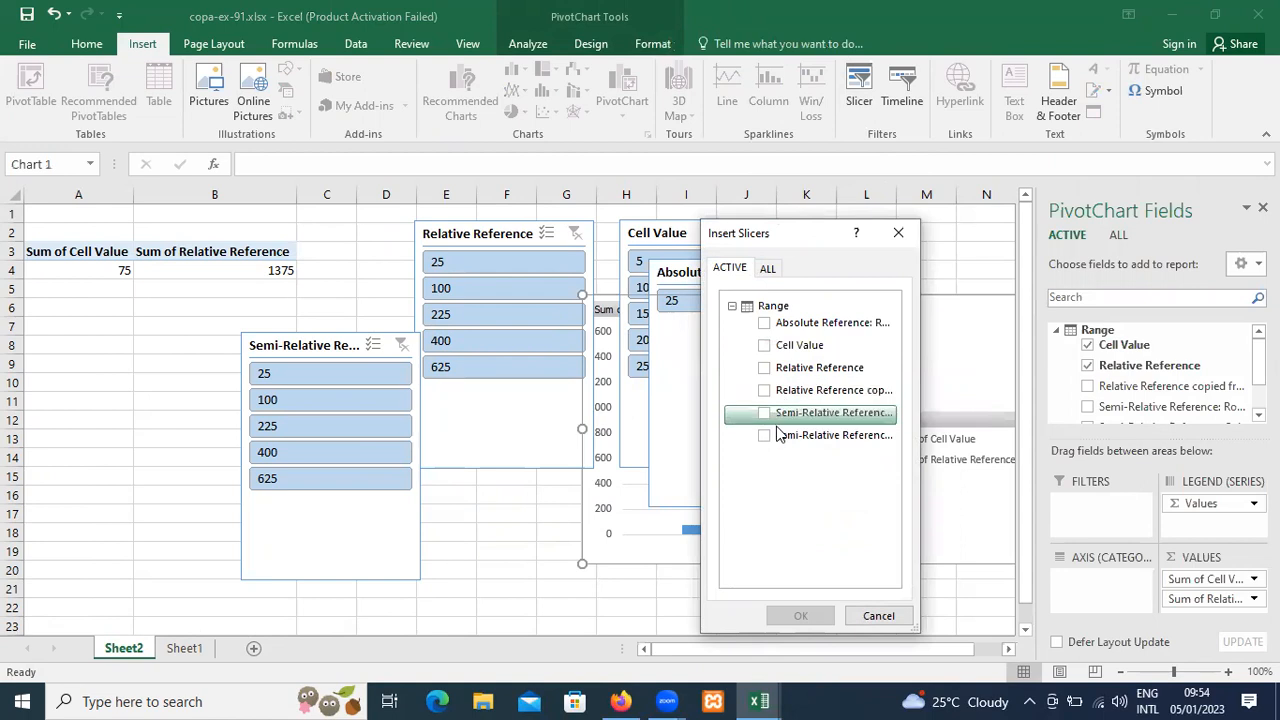
left_click(766, 392)
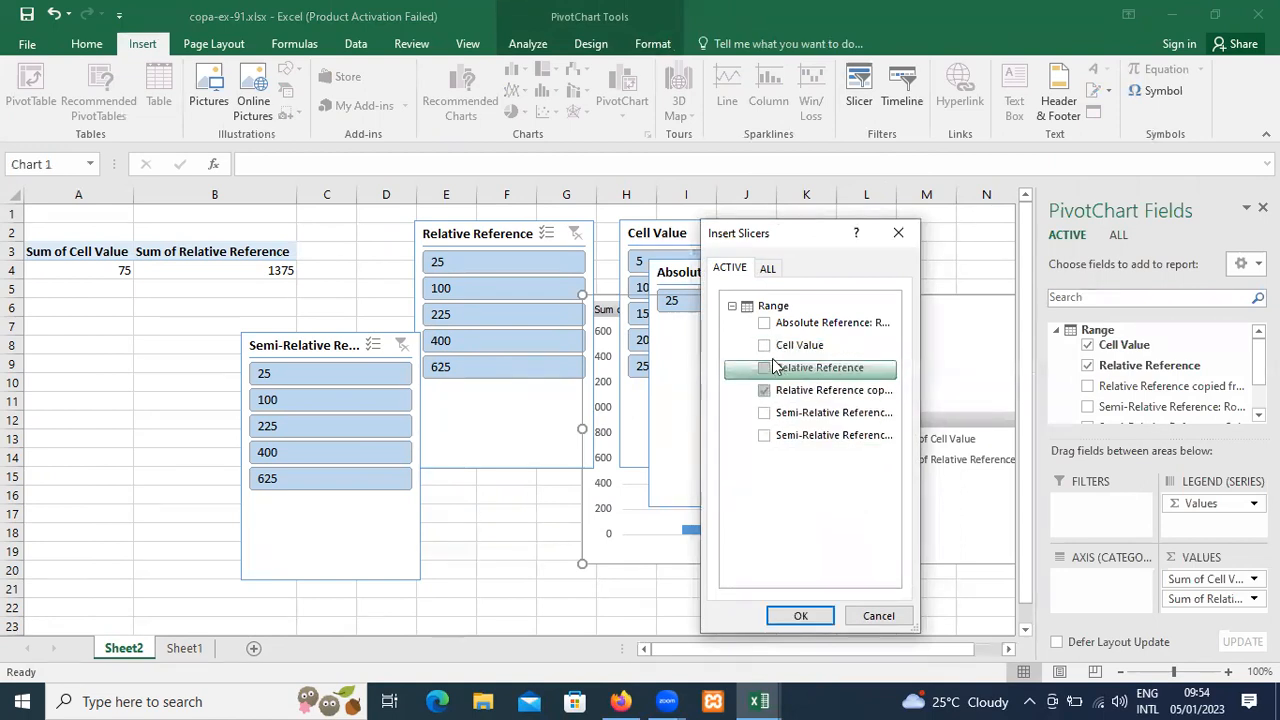
left_click(765, 347)
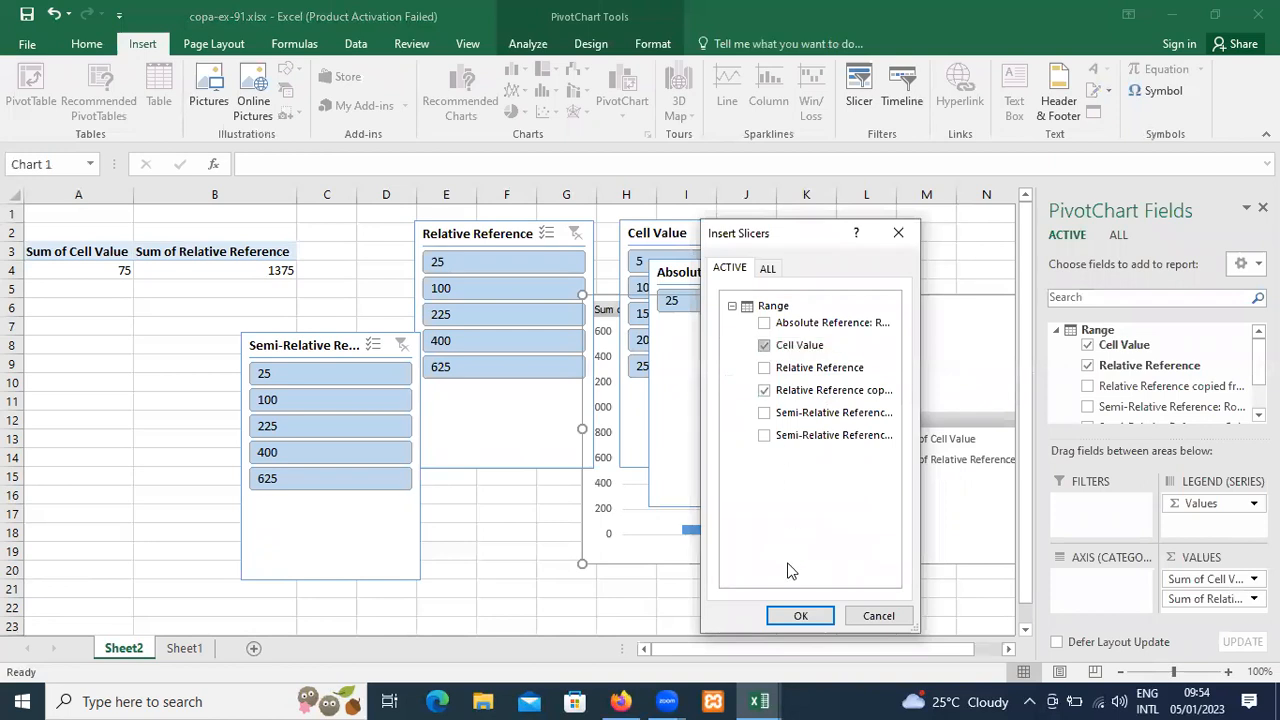
left_click(800, 616)
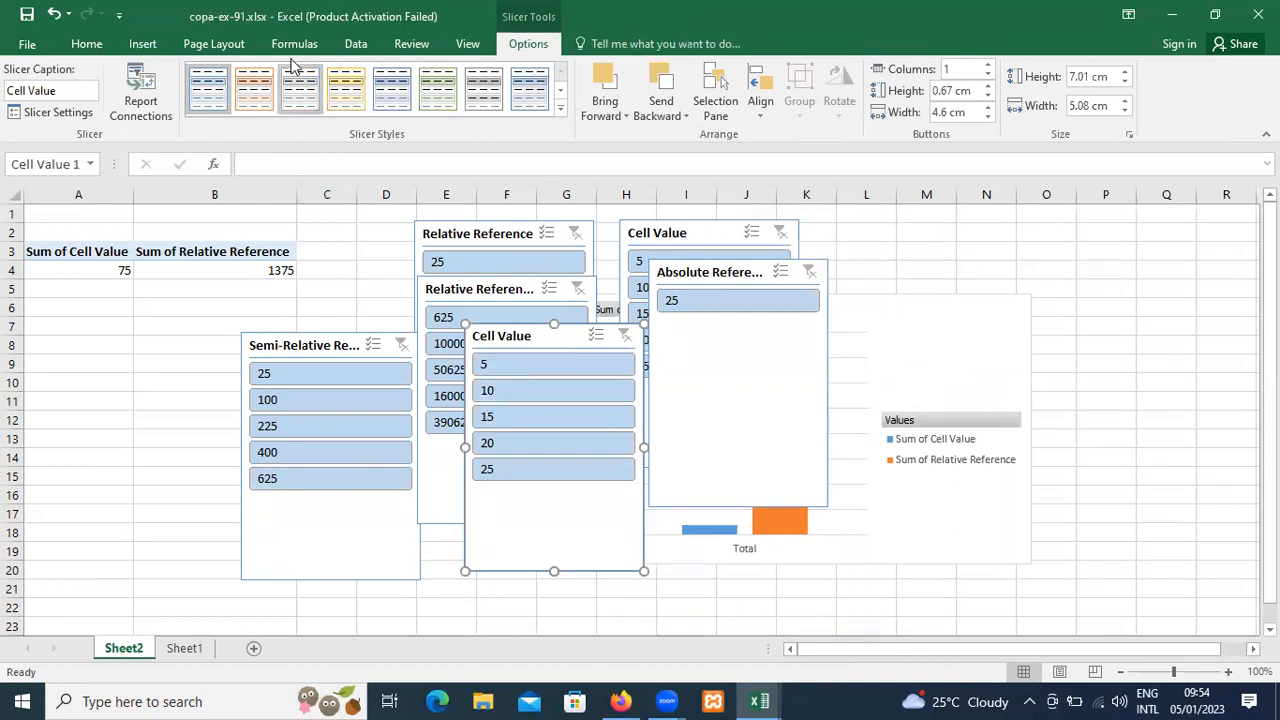
Open the recent workbook copa-87.xlsx to examine its data.
left_click(152, 45)
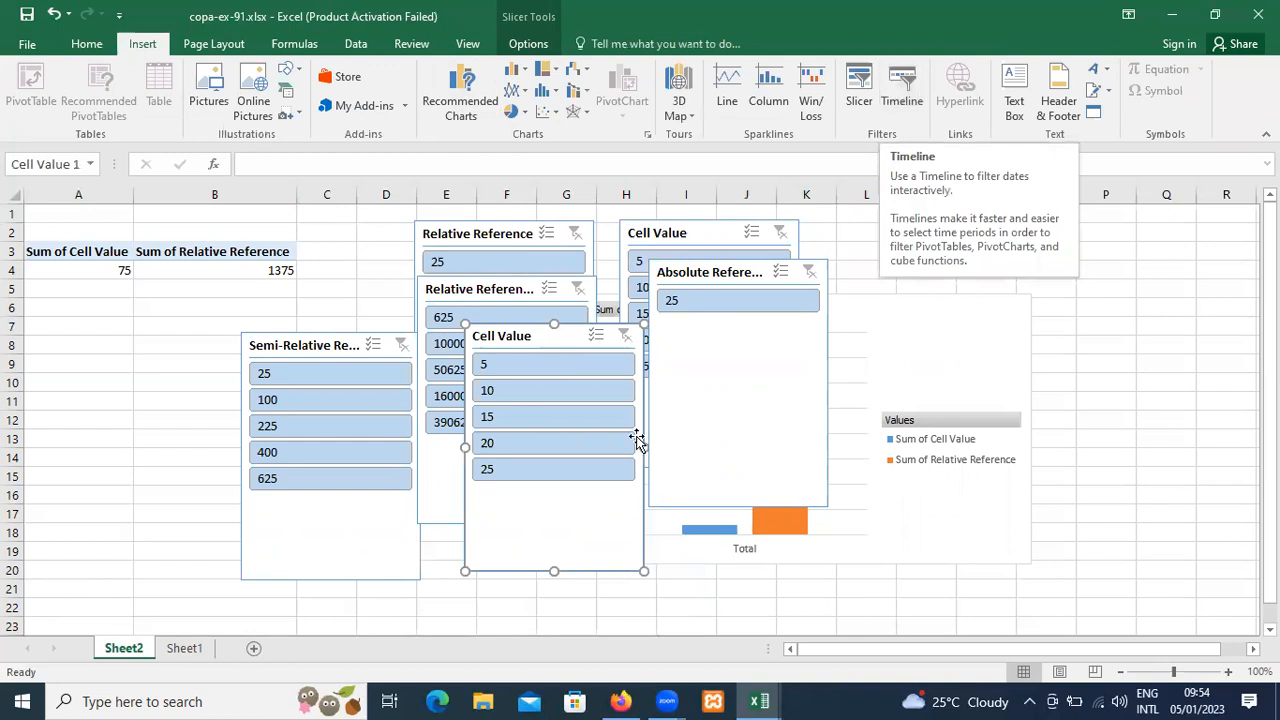
left_click(28, 46)
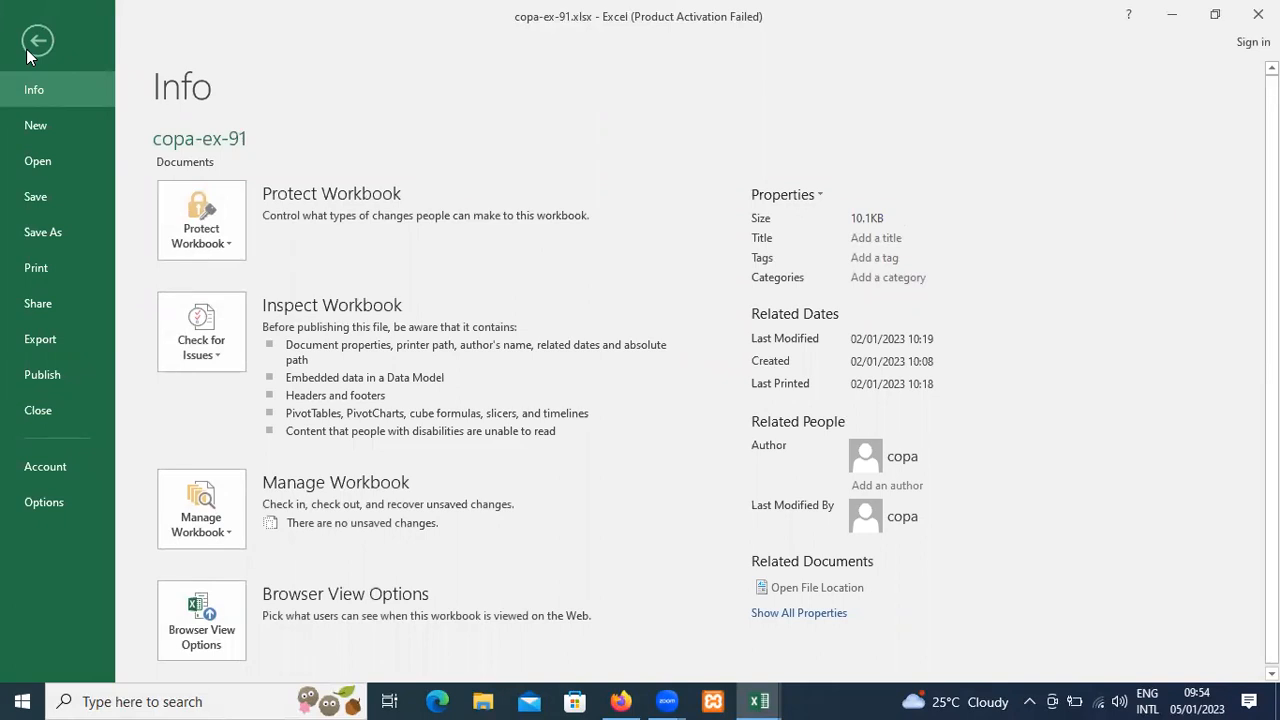
left_click(56, 160)
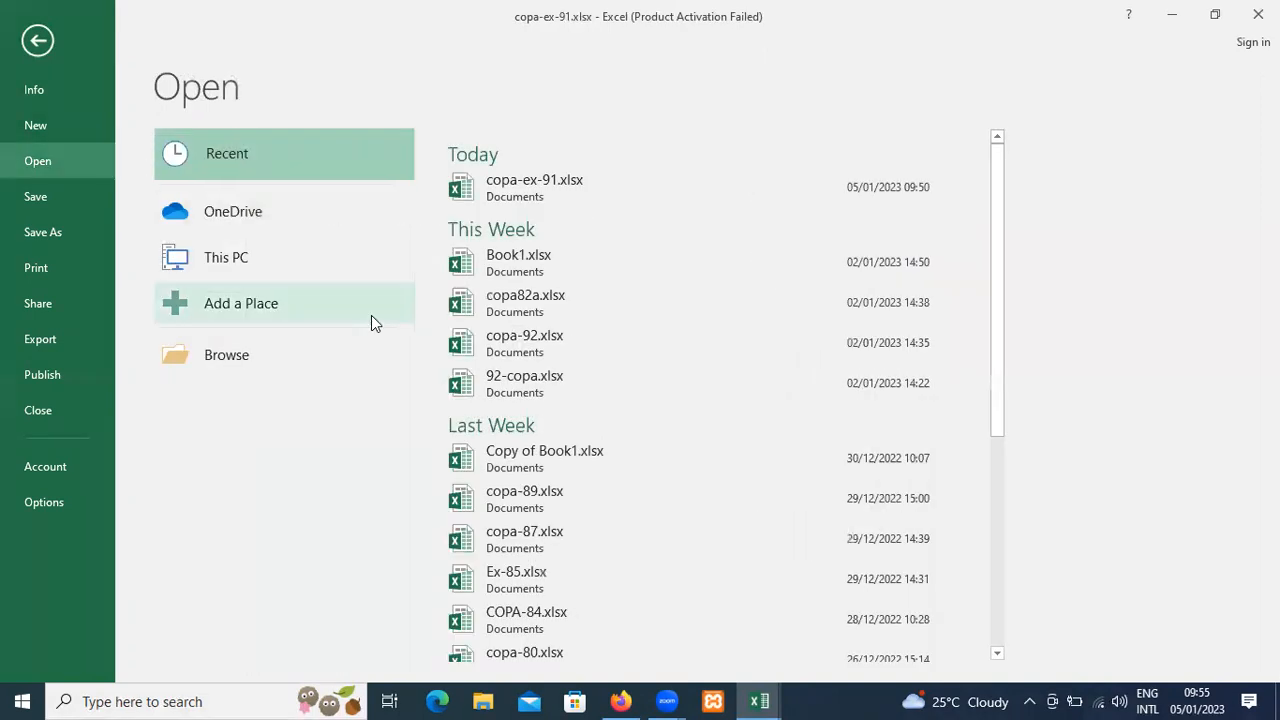
scroll(660, 452, "down", 1)
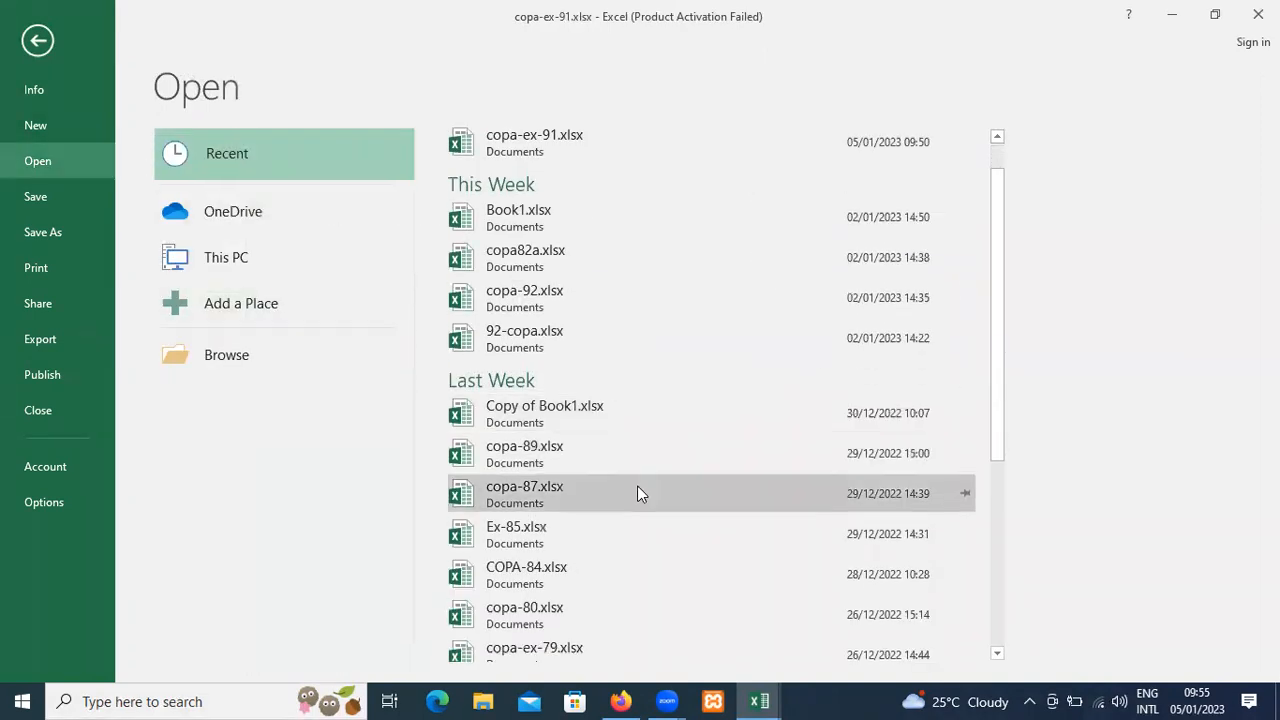
left_click(637, 485)
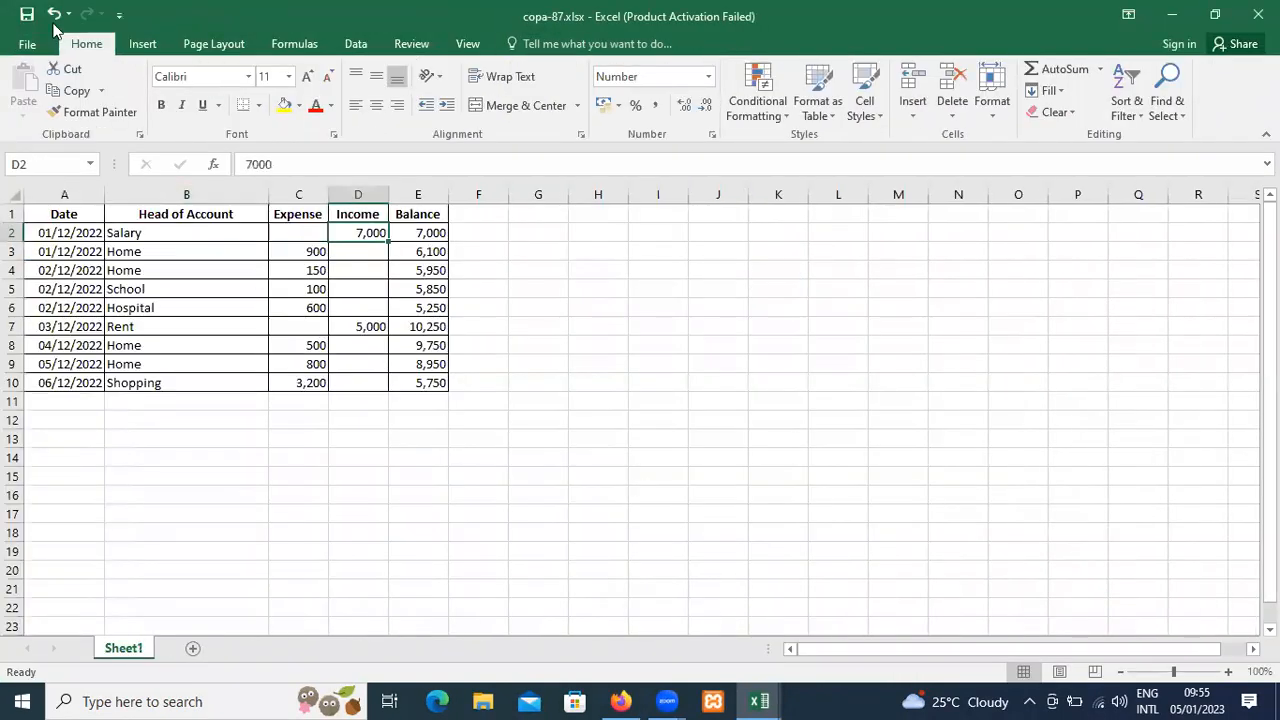
Open the recent workbook Ex-85.xlsx to examine its data.
left_click(24, 46)
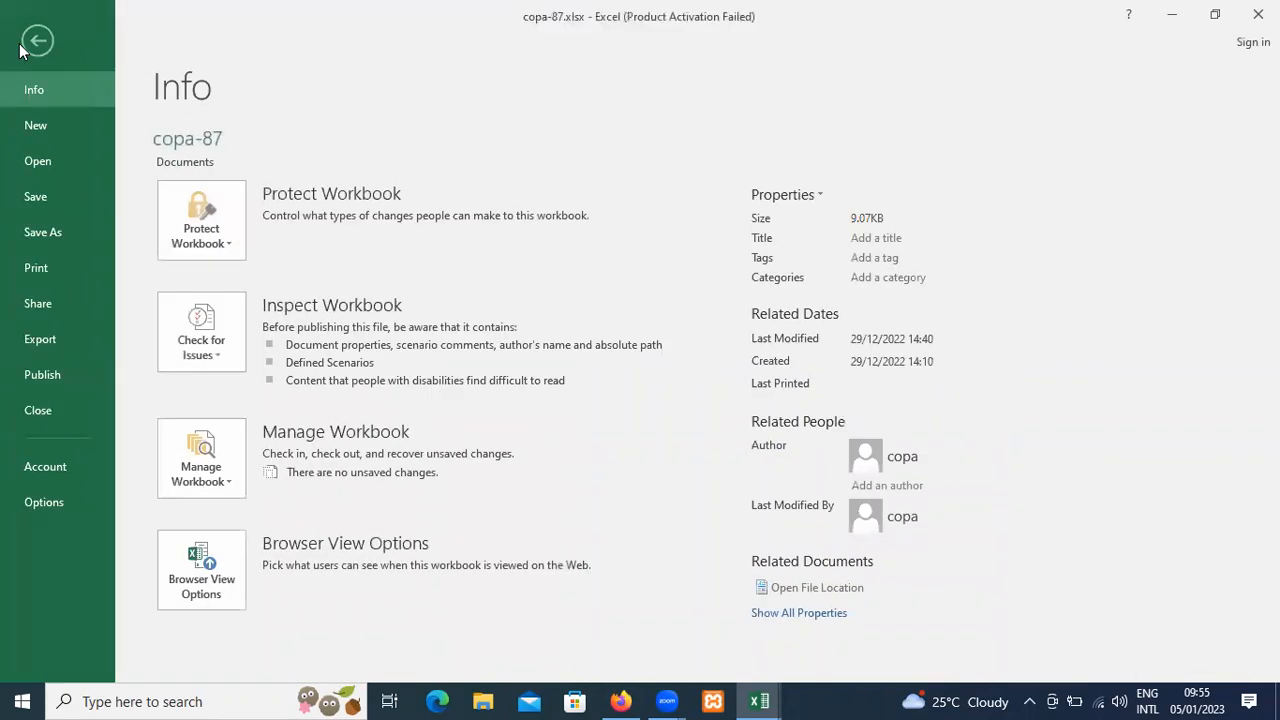
left_click(32, 161)
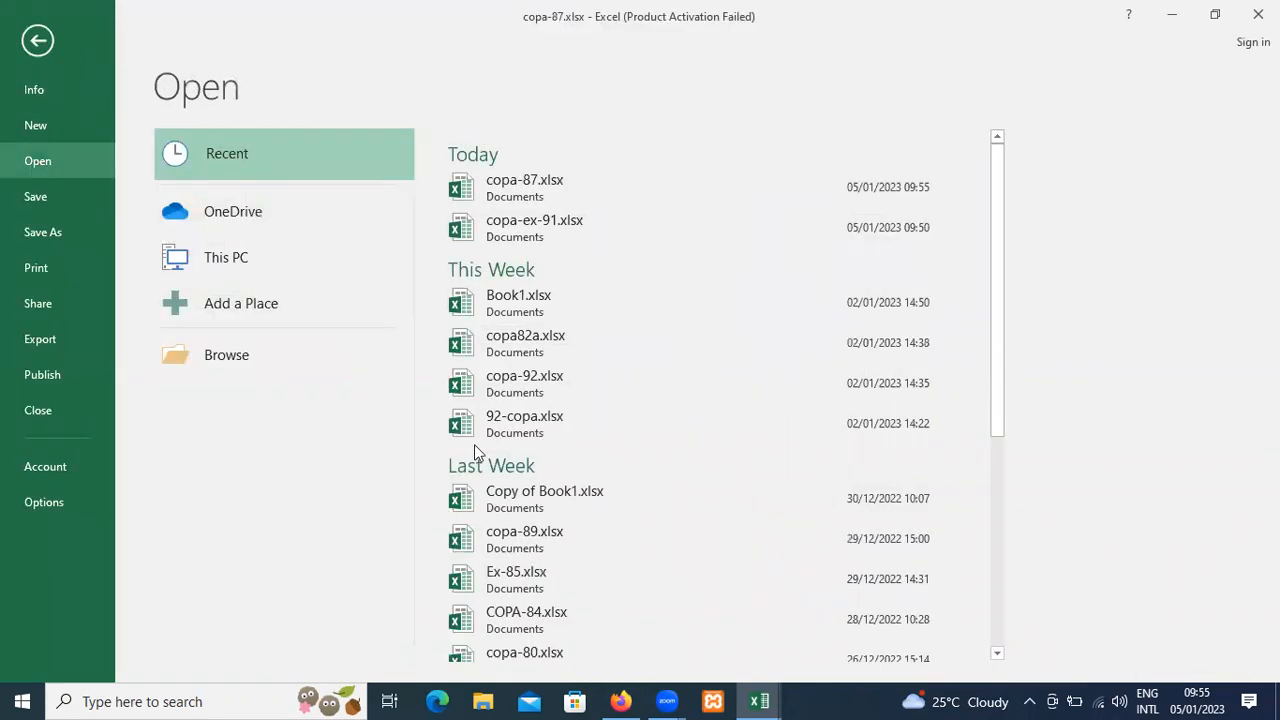
scroll(593, 552, "down", 1)
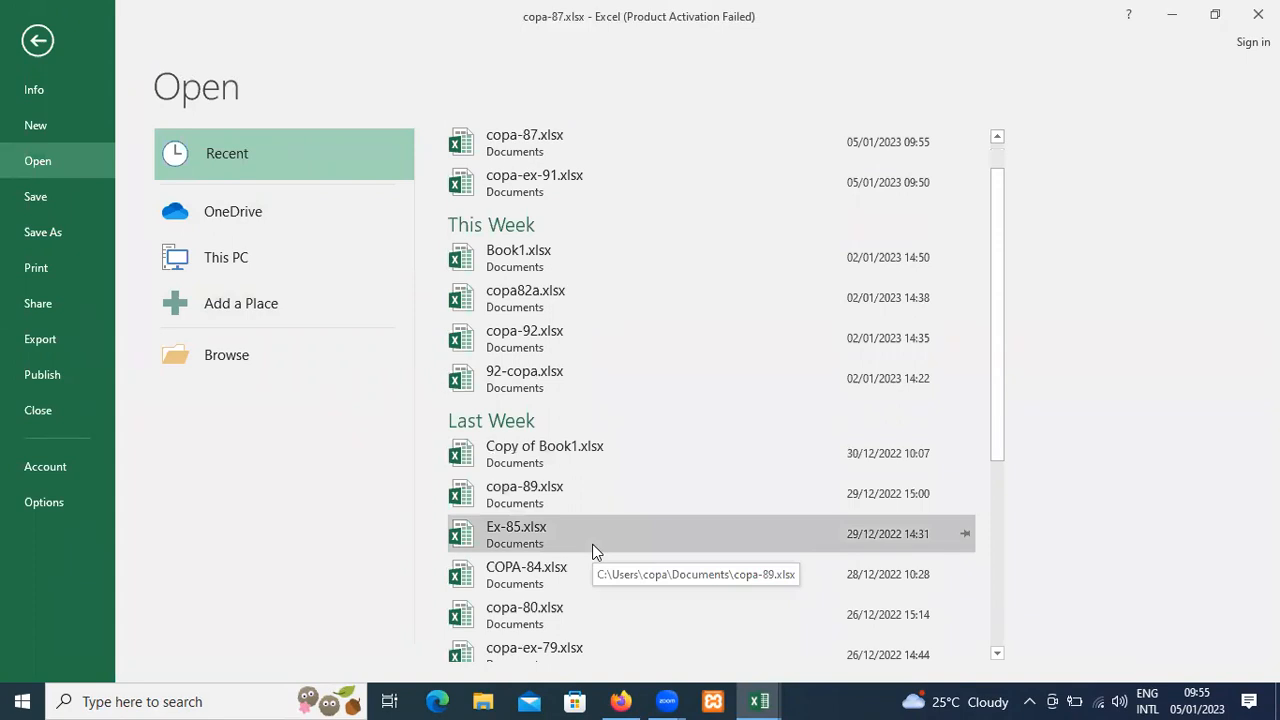
left_click(595, 530)
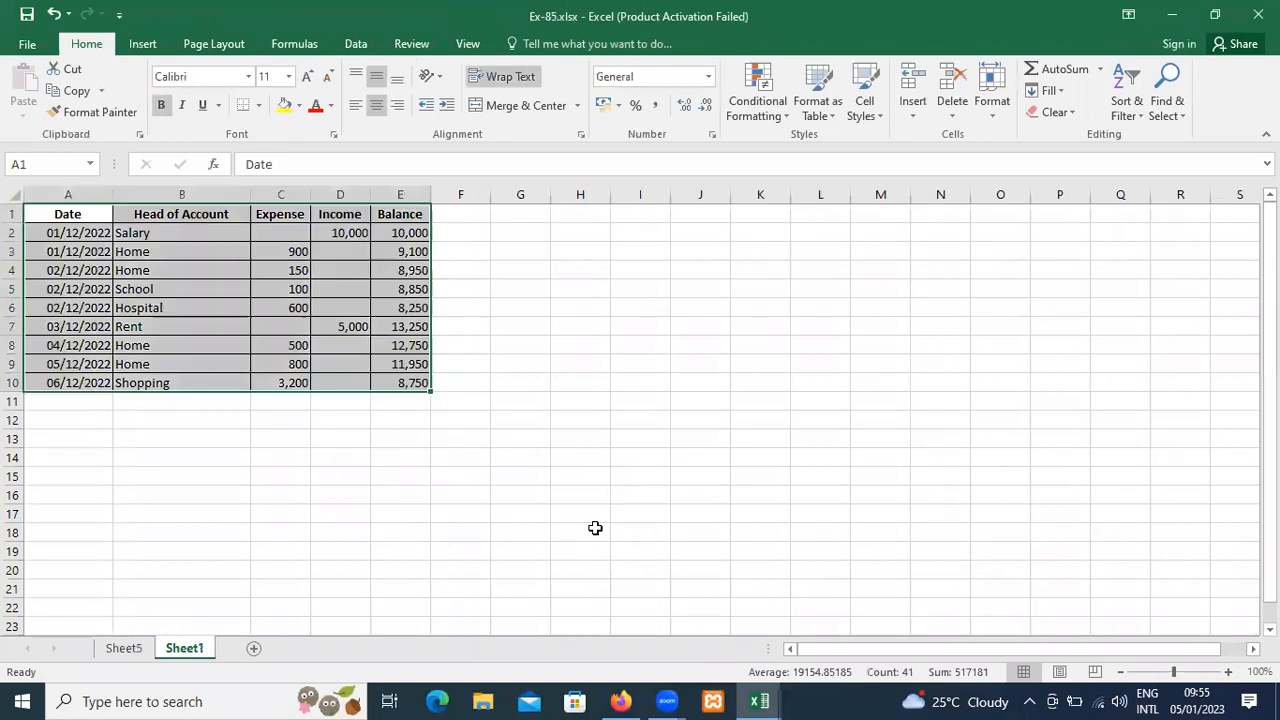
Open the recent workbook copa-ex-79.xlsx to examine its data.
left_click(28, 50)
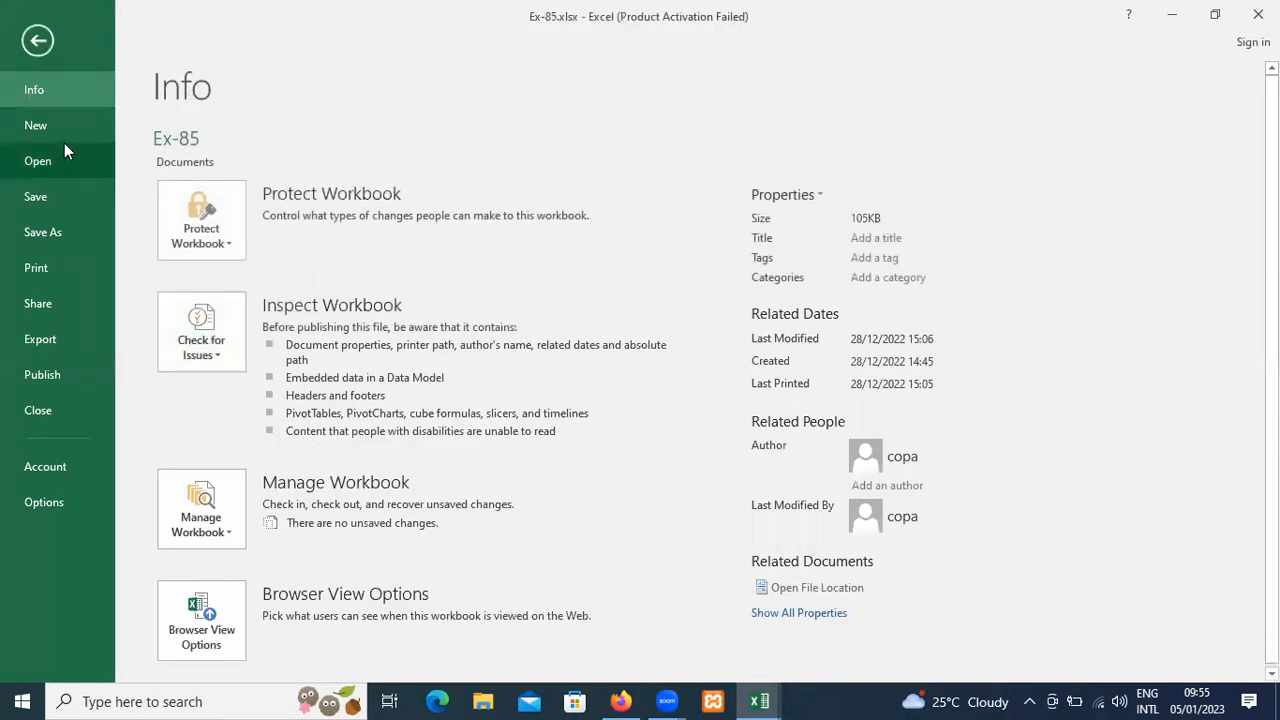
left_click(51, 167)
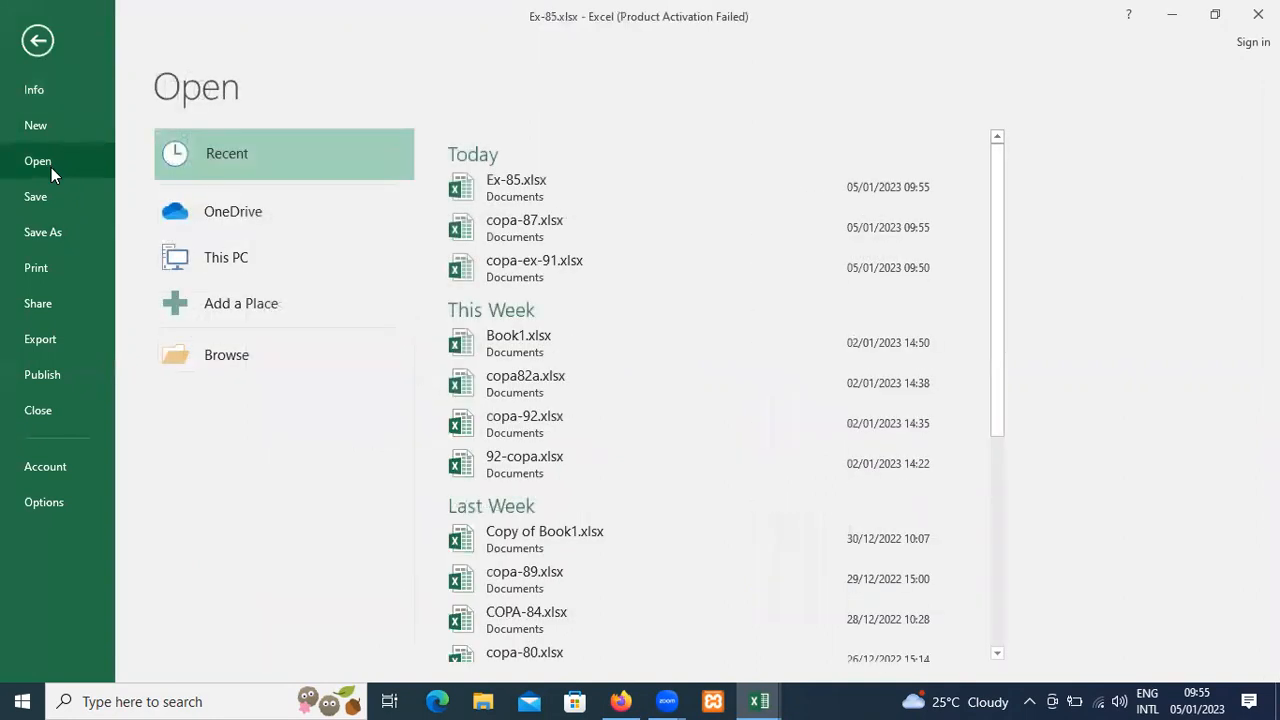
scroll(673, 551, "down", 1)
scroll(673, 551, "down", 3)
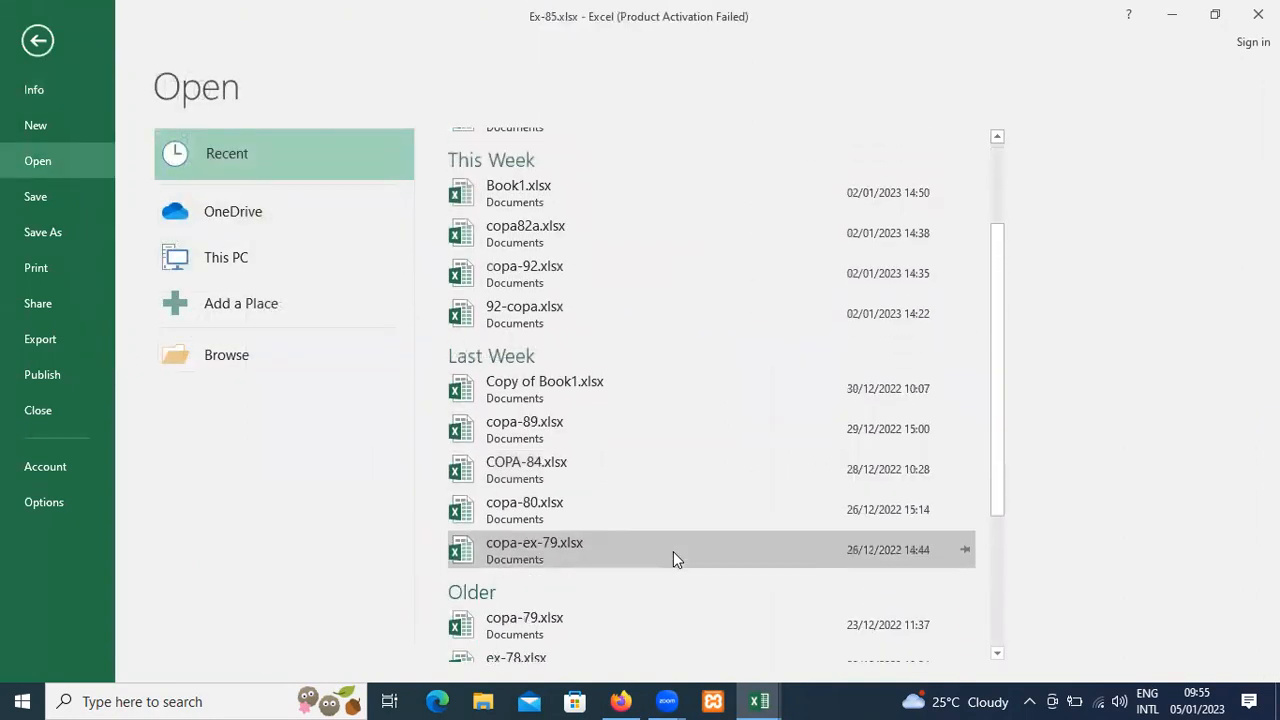
left_click(673, 551)
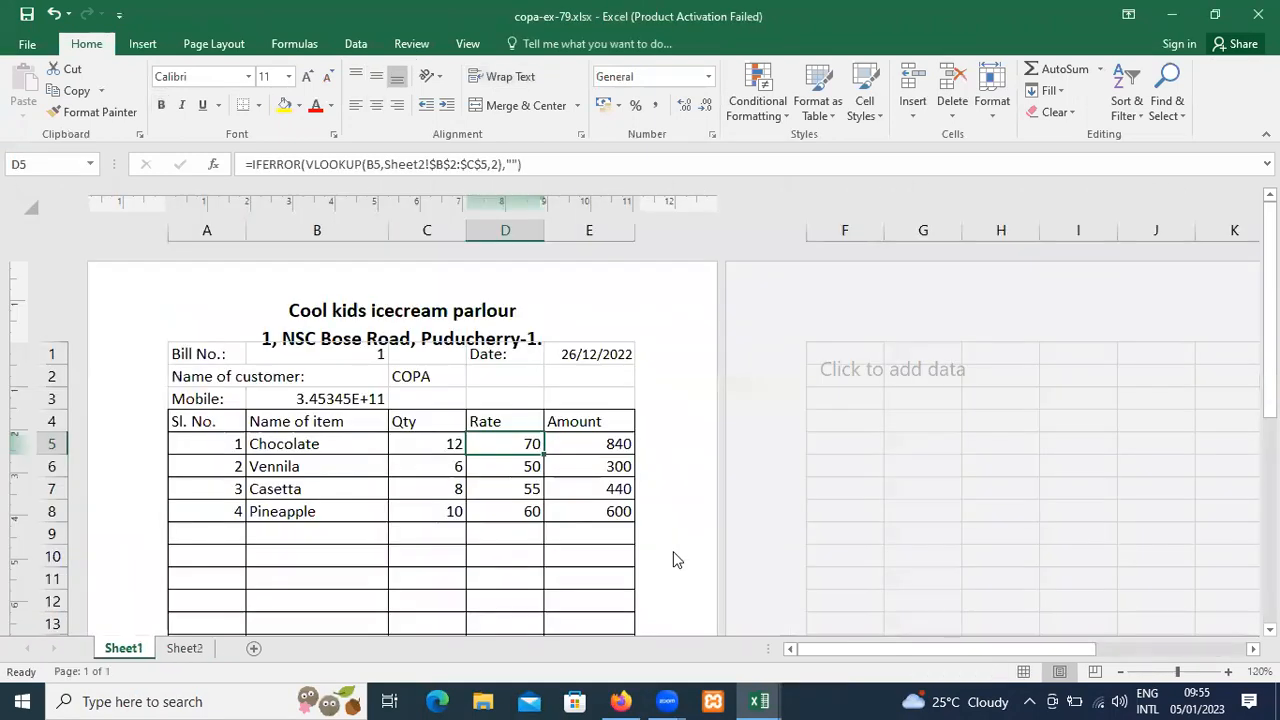
Open the recent workbook ex-78.xlsx to examine its contents.
left_click(22, 46)
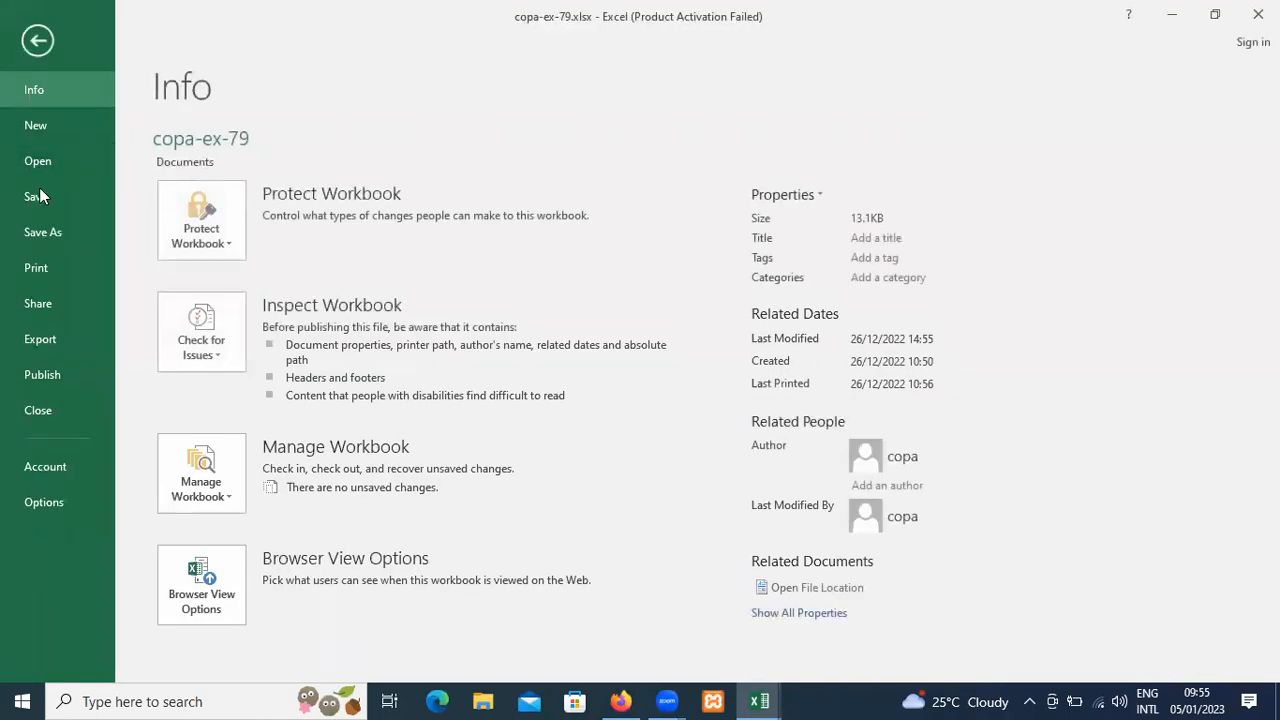
left_click(47, 160)
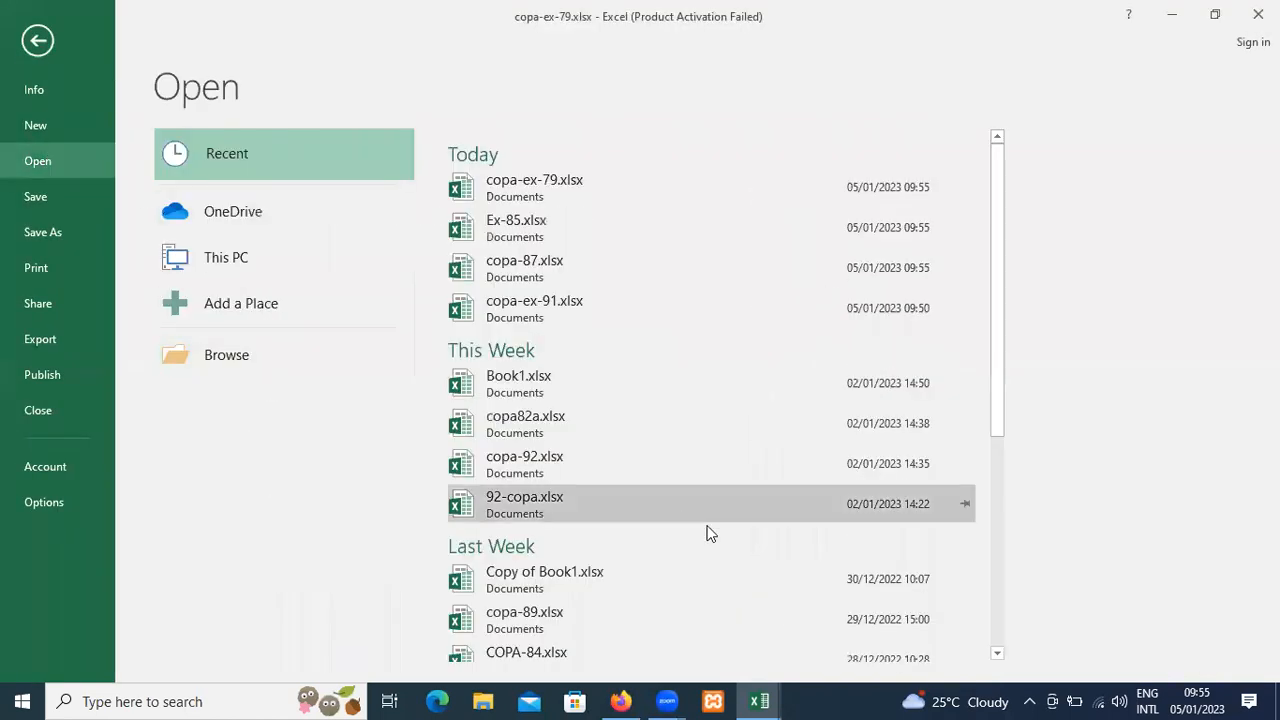
scroll(708, 530, "down", 4)
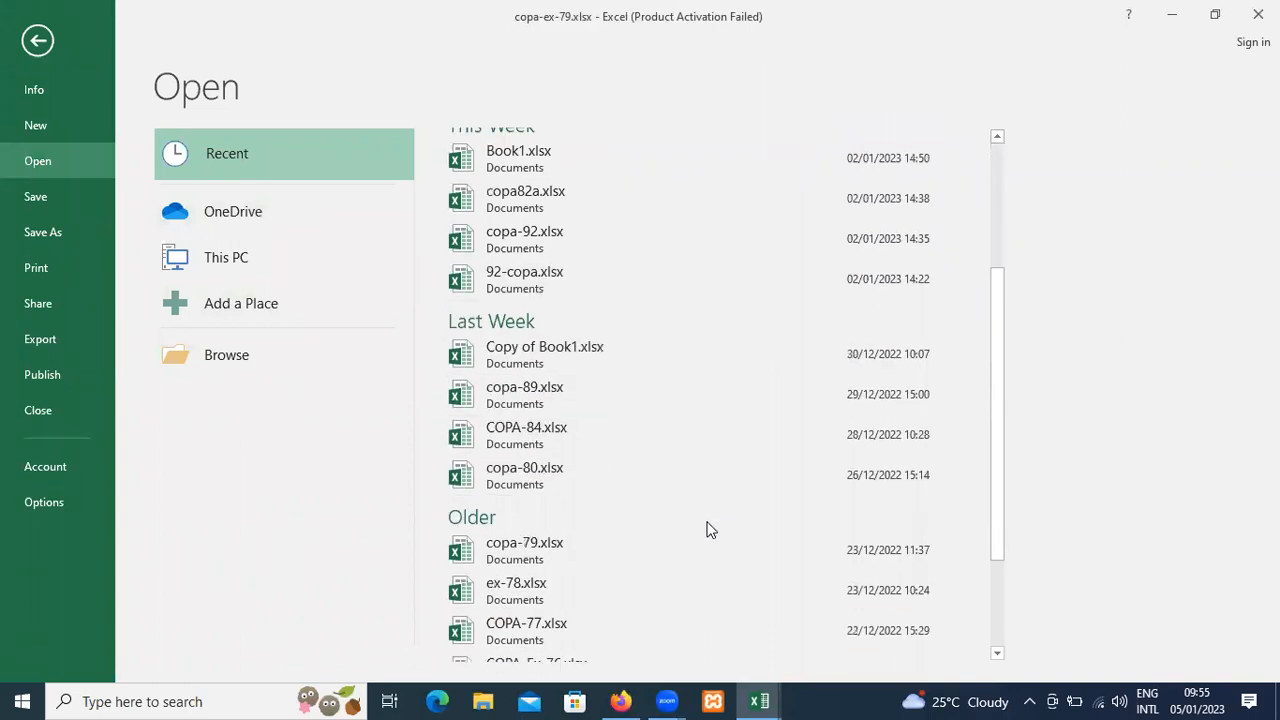
scroll(708, 530, "down", 3)
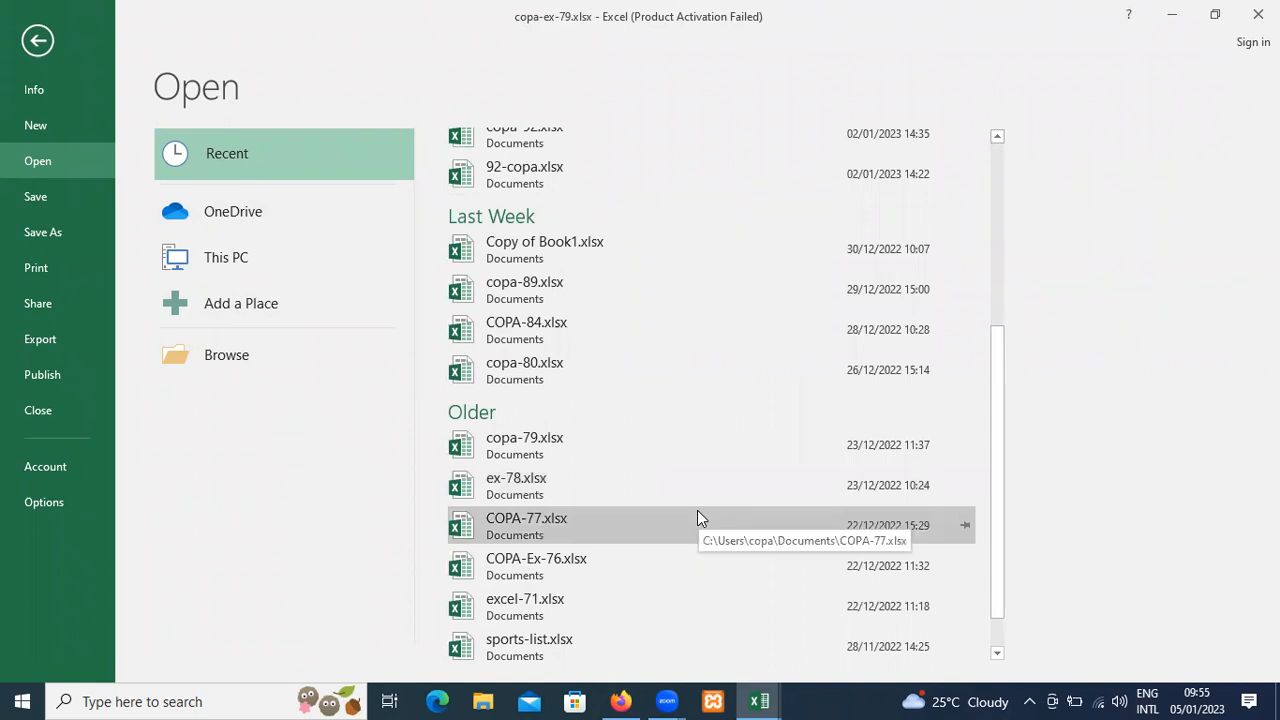
left_click(697, 490)
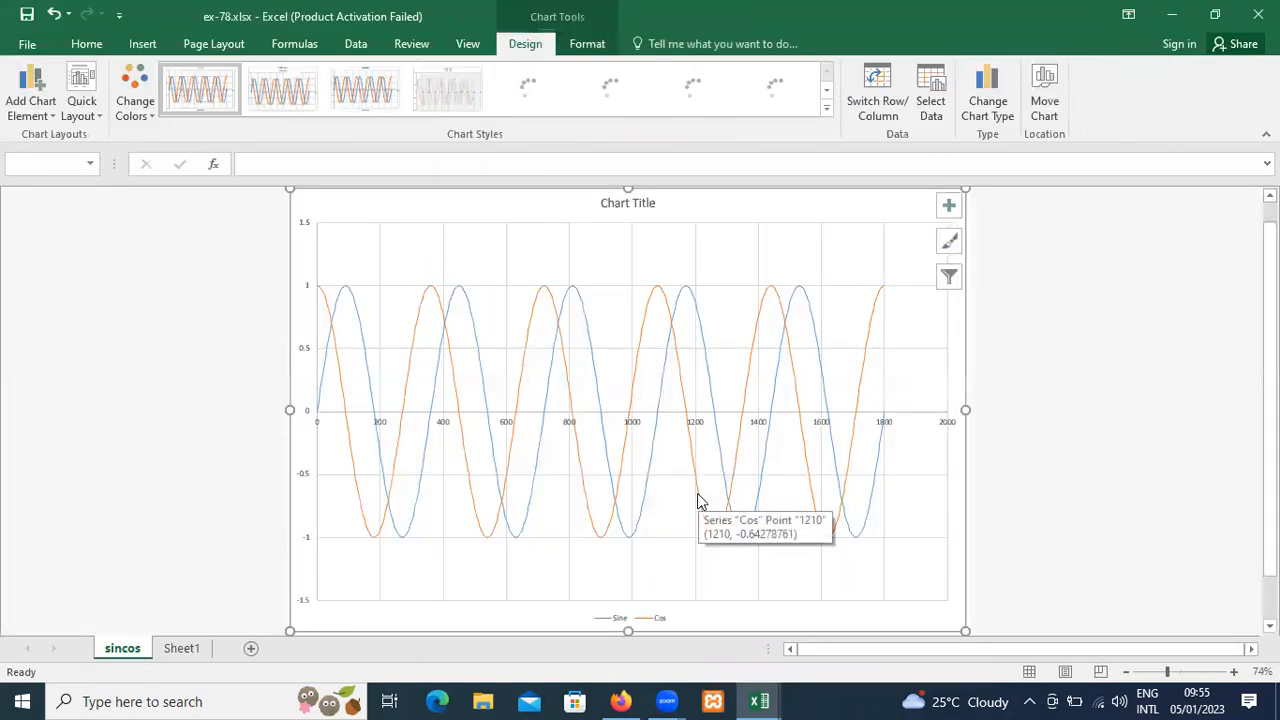
Open the recent workbook COPA-77.xlsx and select its Date and BSE Closing data in A1:B23.
left_click(27, 44)
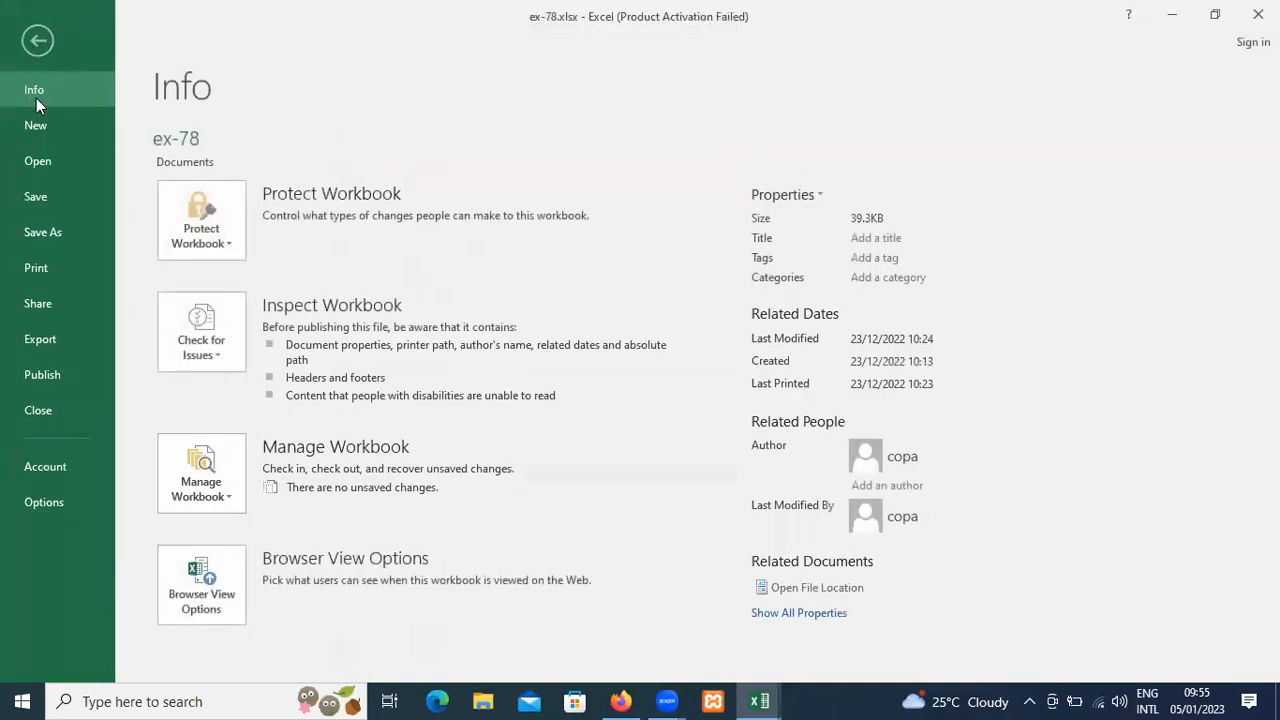
left_click(51, 163)
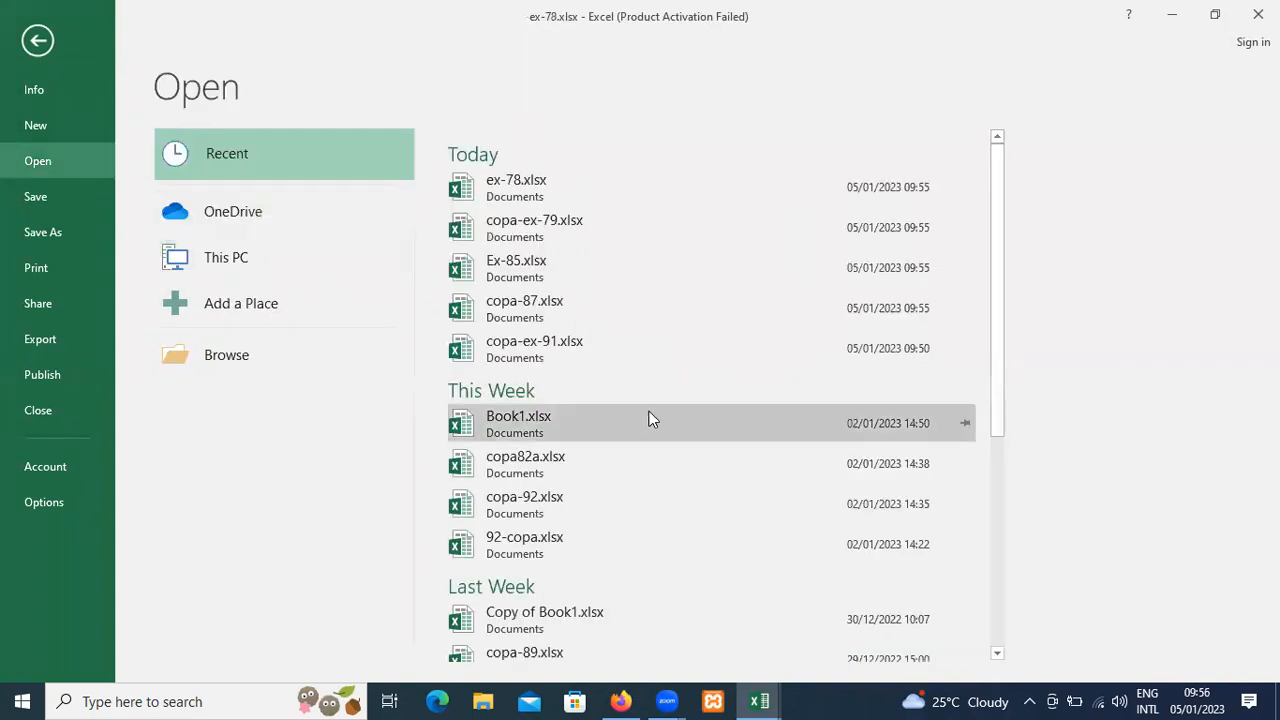
scroll(664, 418, "down", 6)
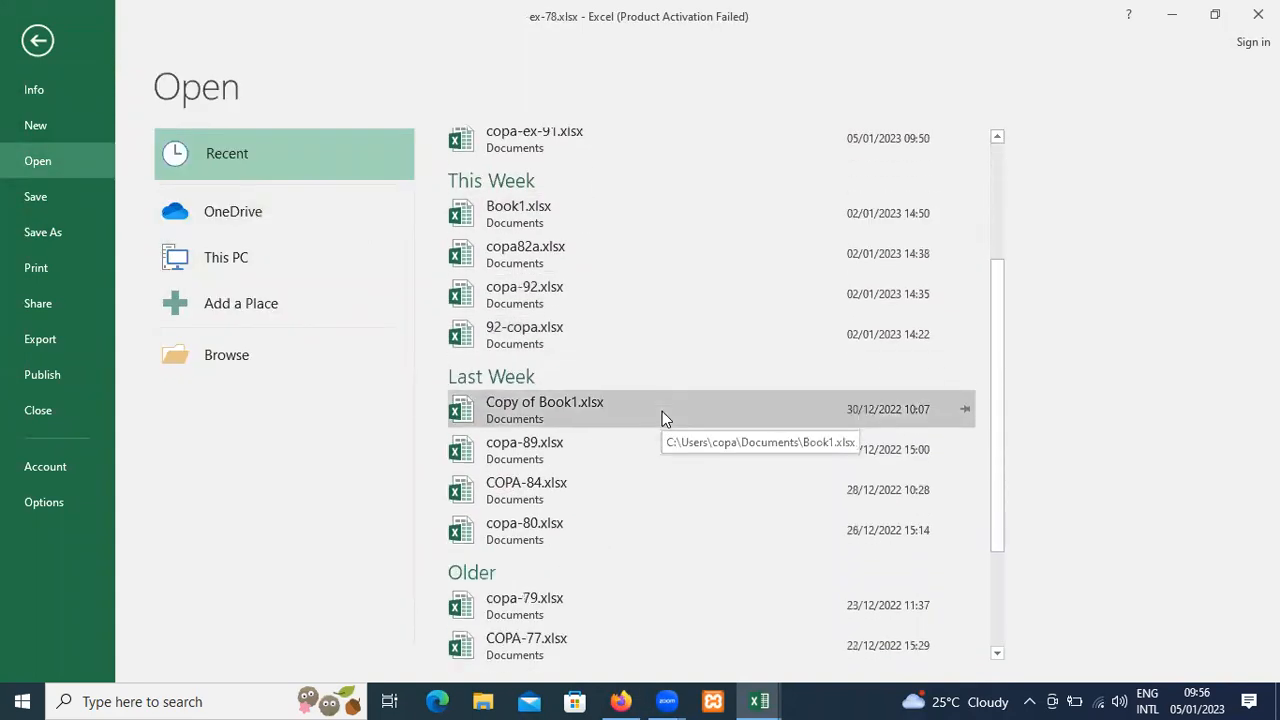
left_click(628, 491)
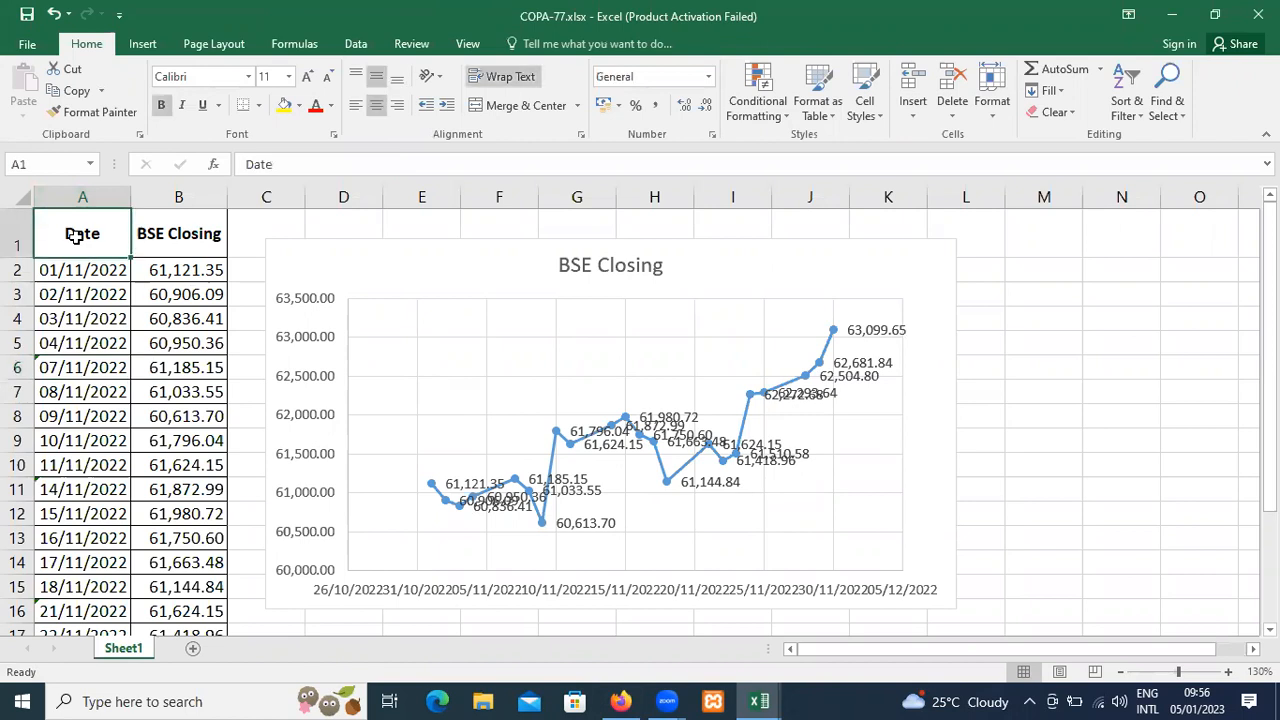
key("ctrl+s")
key("ctrl+shift+End")
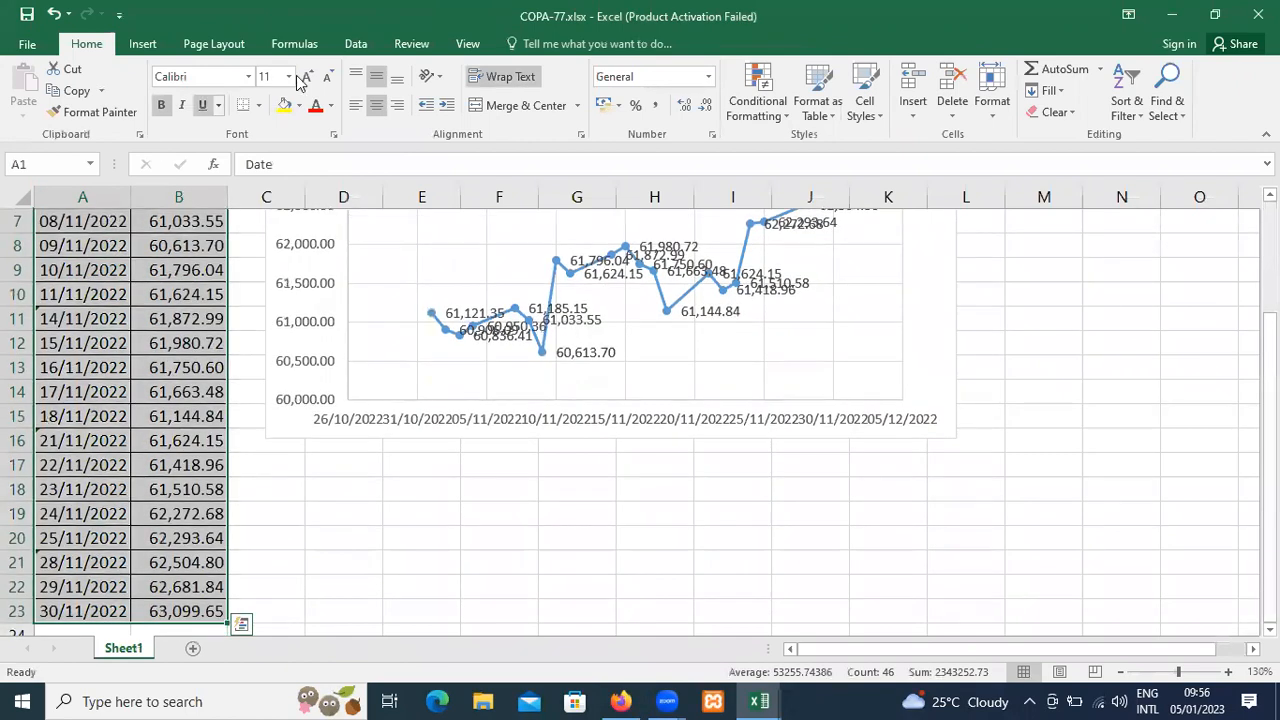
left_click(142, 43)
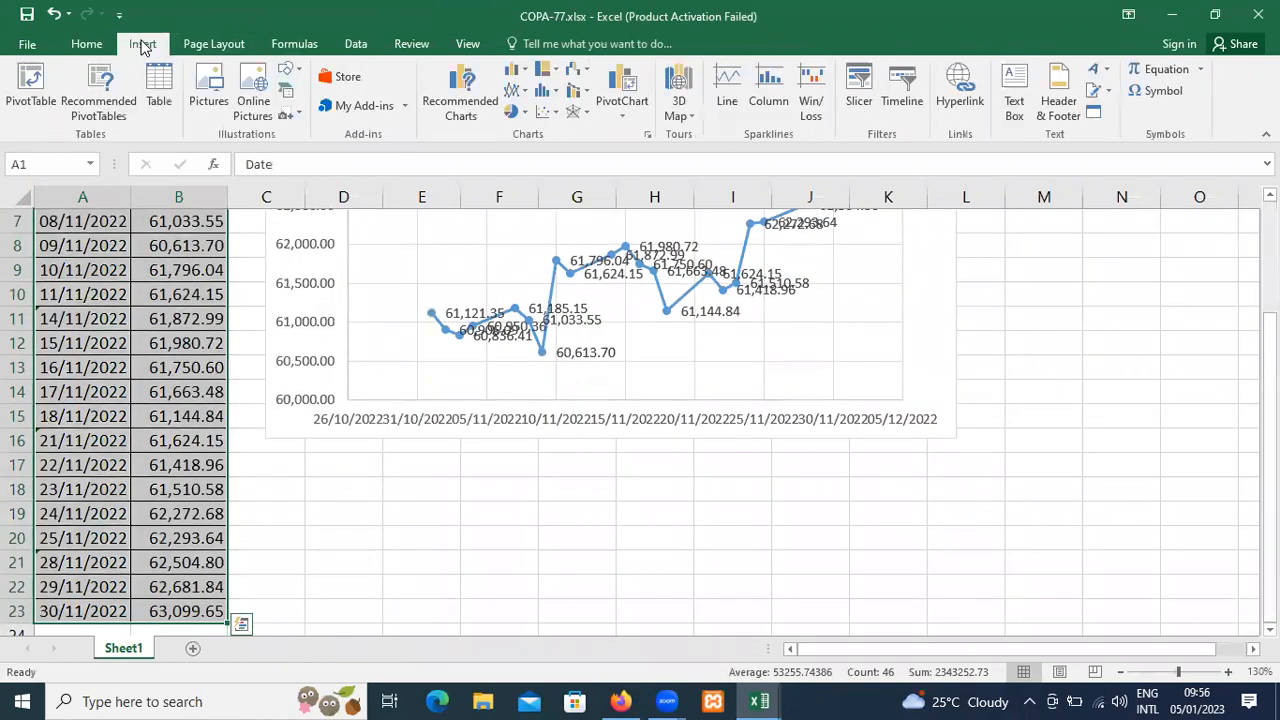
left_click(895, 112)
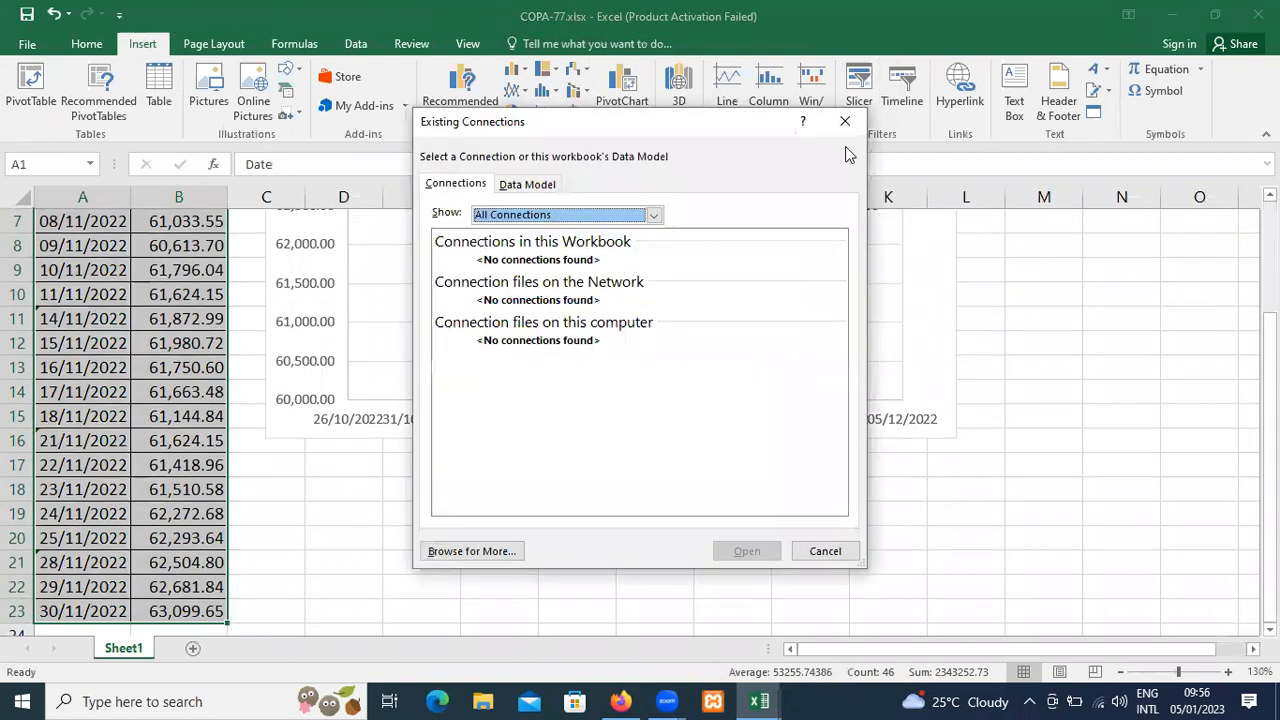
left_click(845, 124)
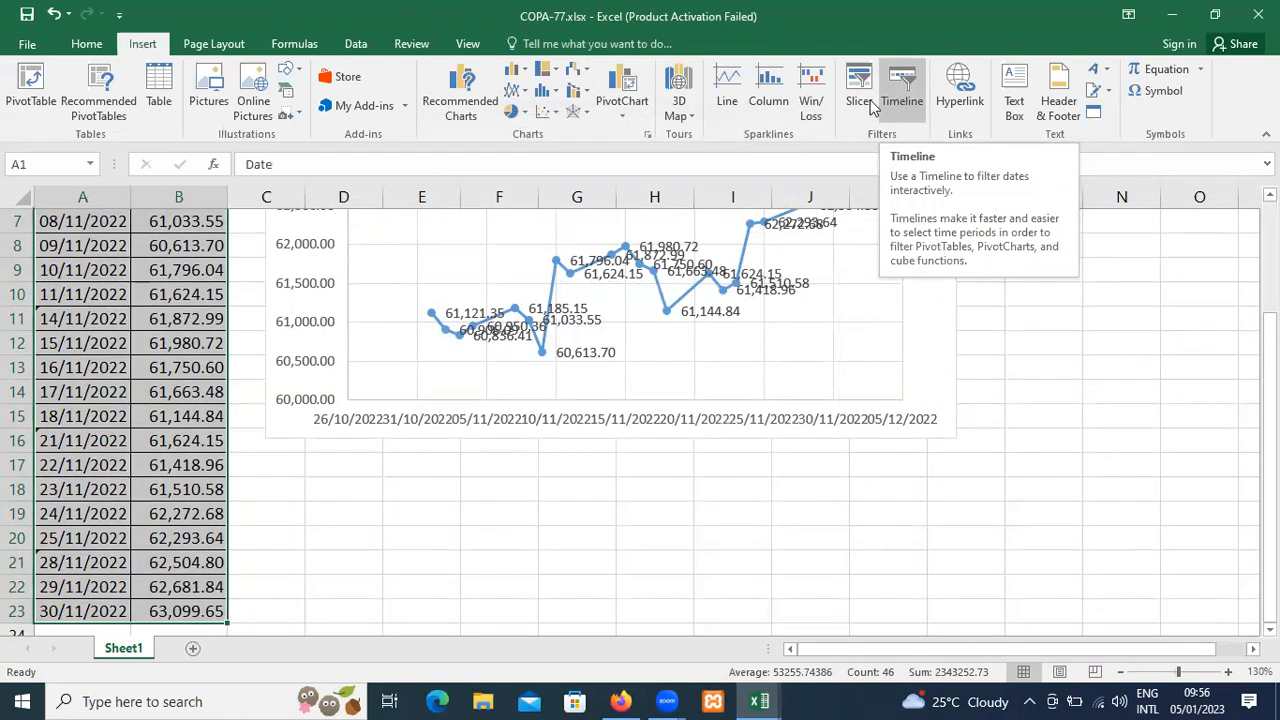
Create a PivotChart and PivotTable from Sheet1 A1:B23 on a new worksheet, adding the data to the Data Model.
left_click(622, 117)
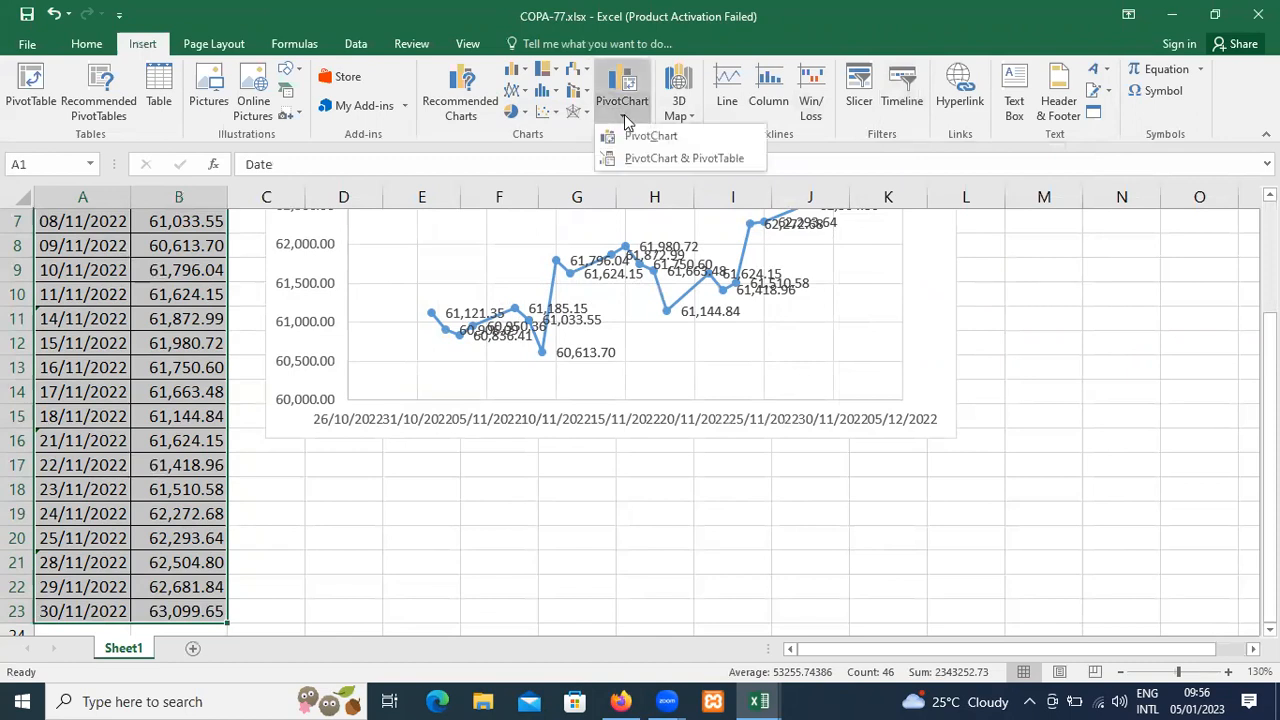
left_click(684, 159)
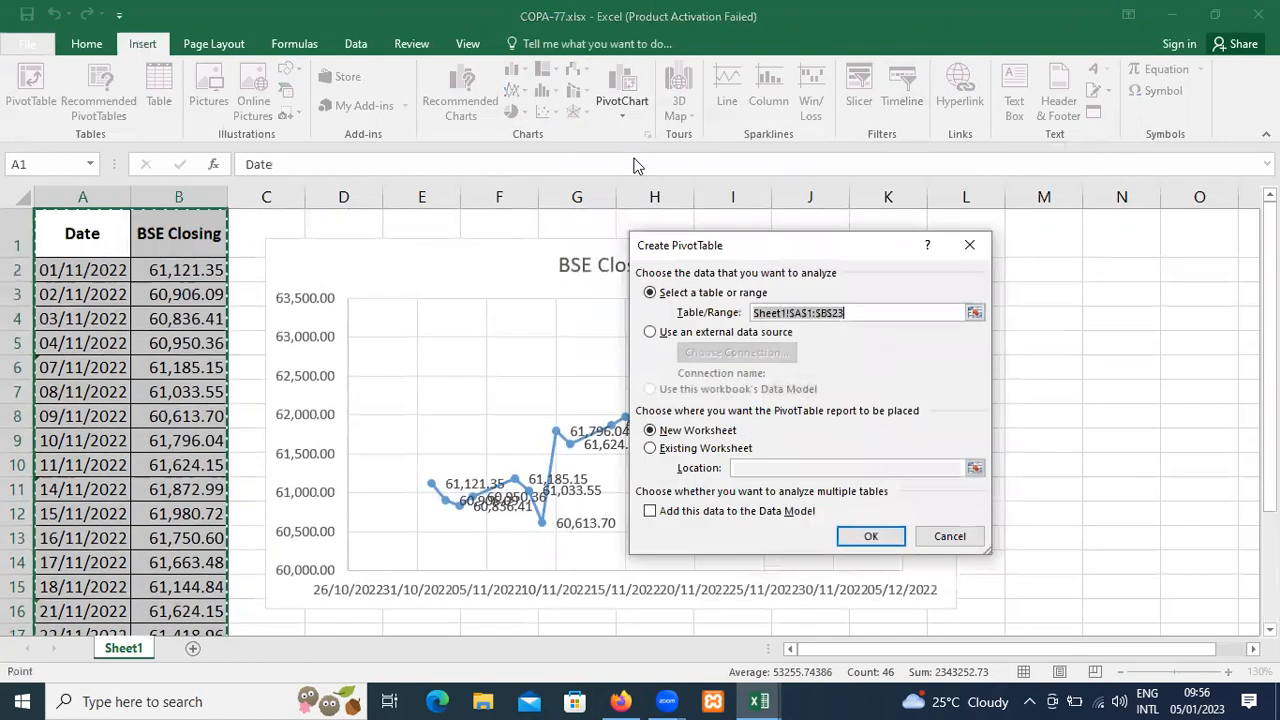
left_click(692, 510)
left_click(871, 537)
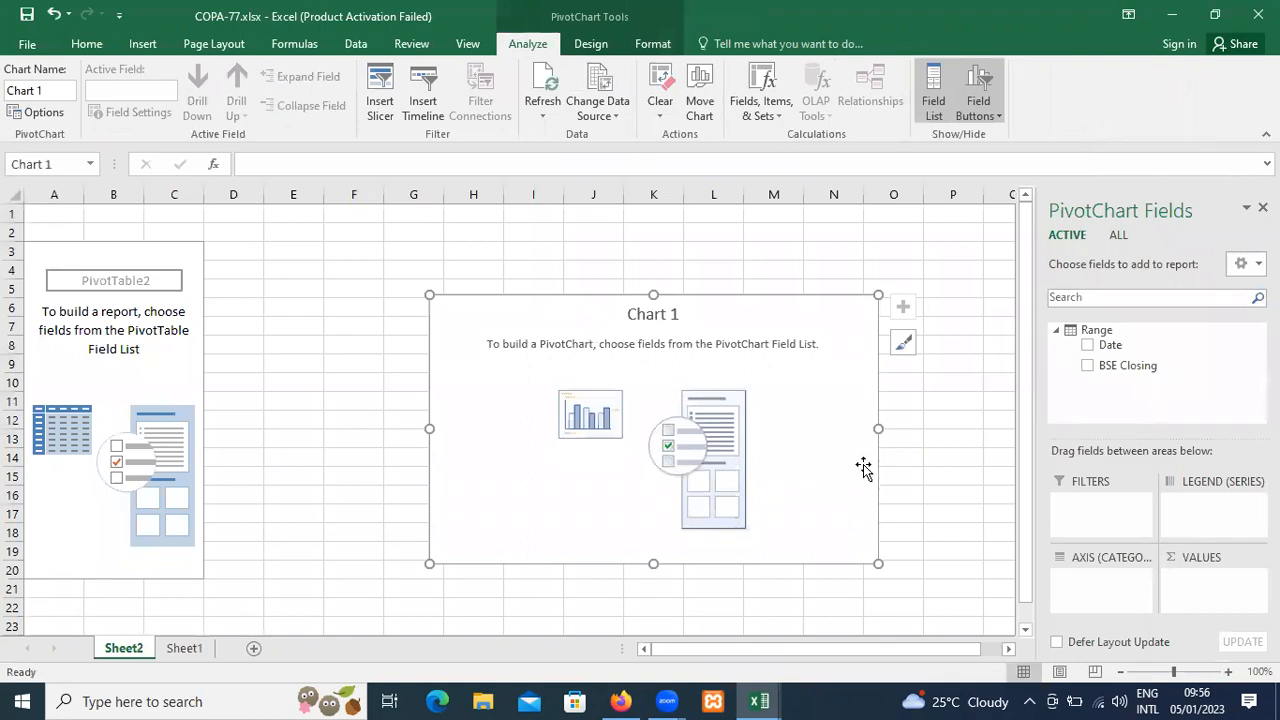
Add the BSE Closing and Date fields to the PivotChart.
left_click(1089, 366)
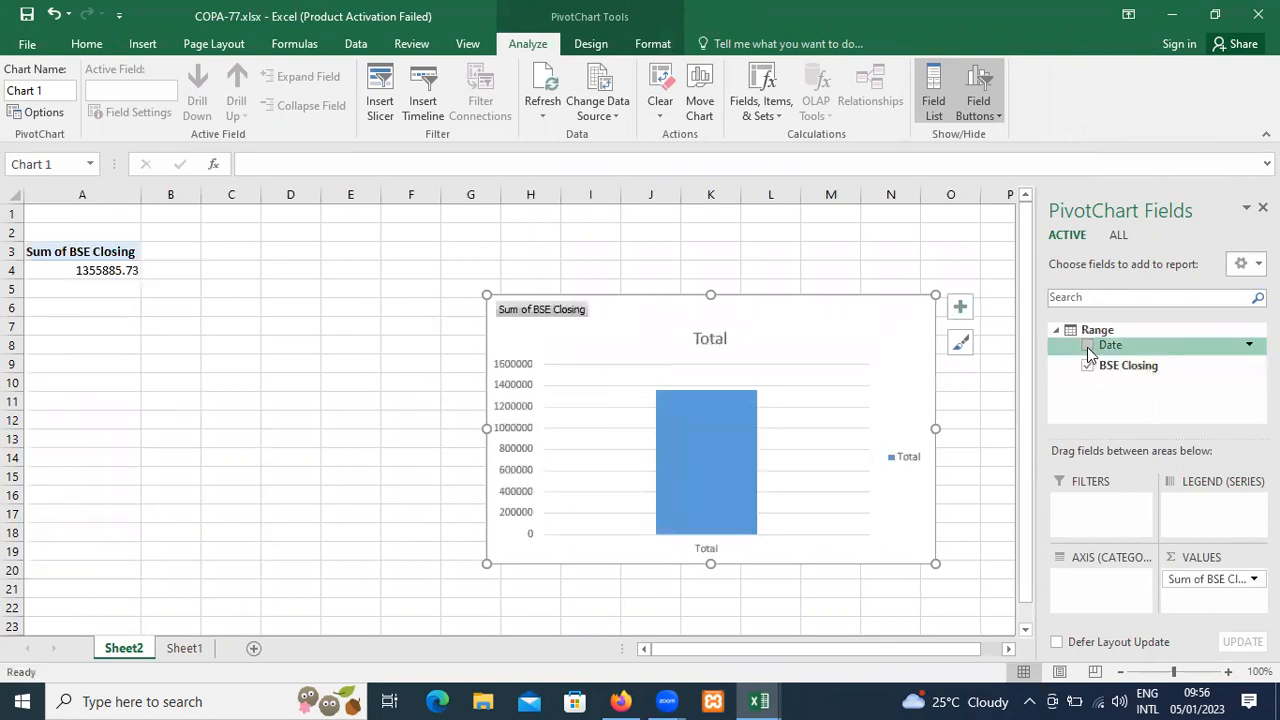
left_click(1088, 346)
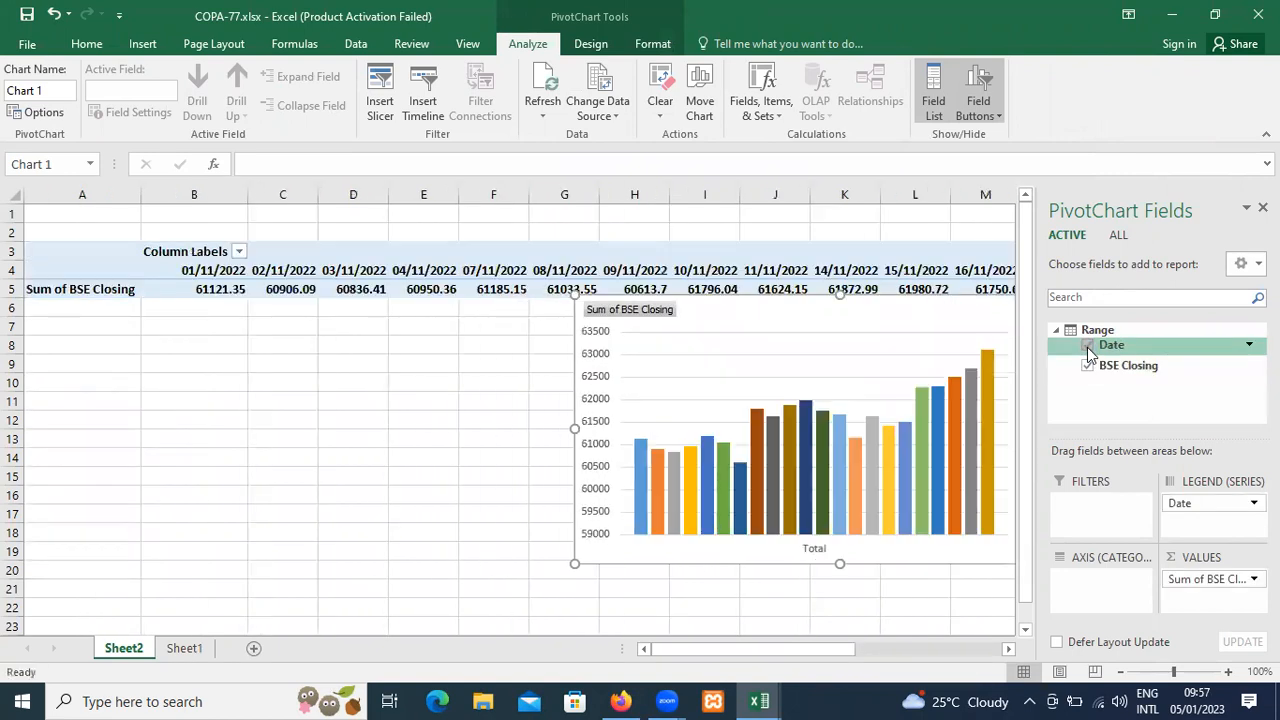
mouse_move(976, 280)
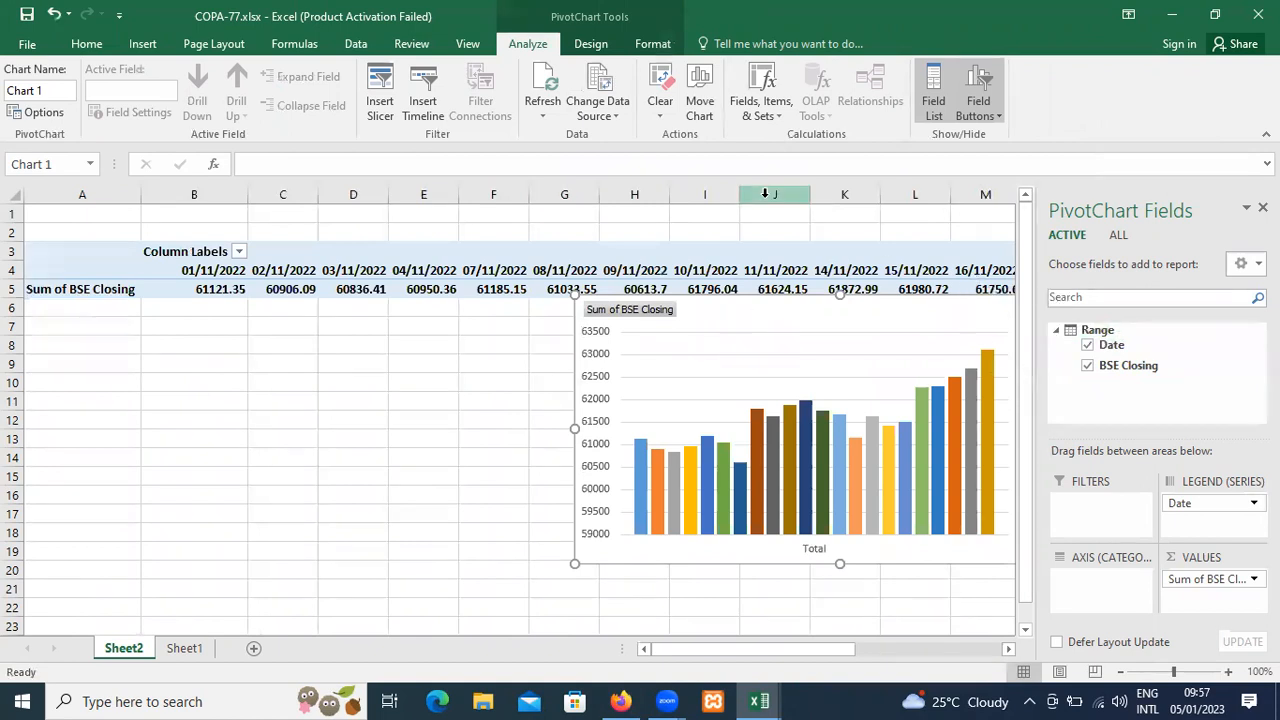
Insert a timeline for the Date field and enlarge it over the PivotChart area from column C to column L.
left_click(145, 44)
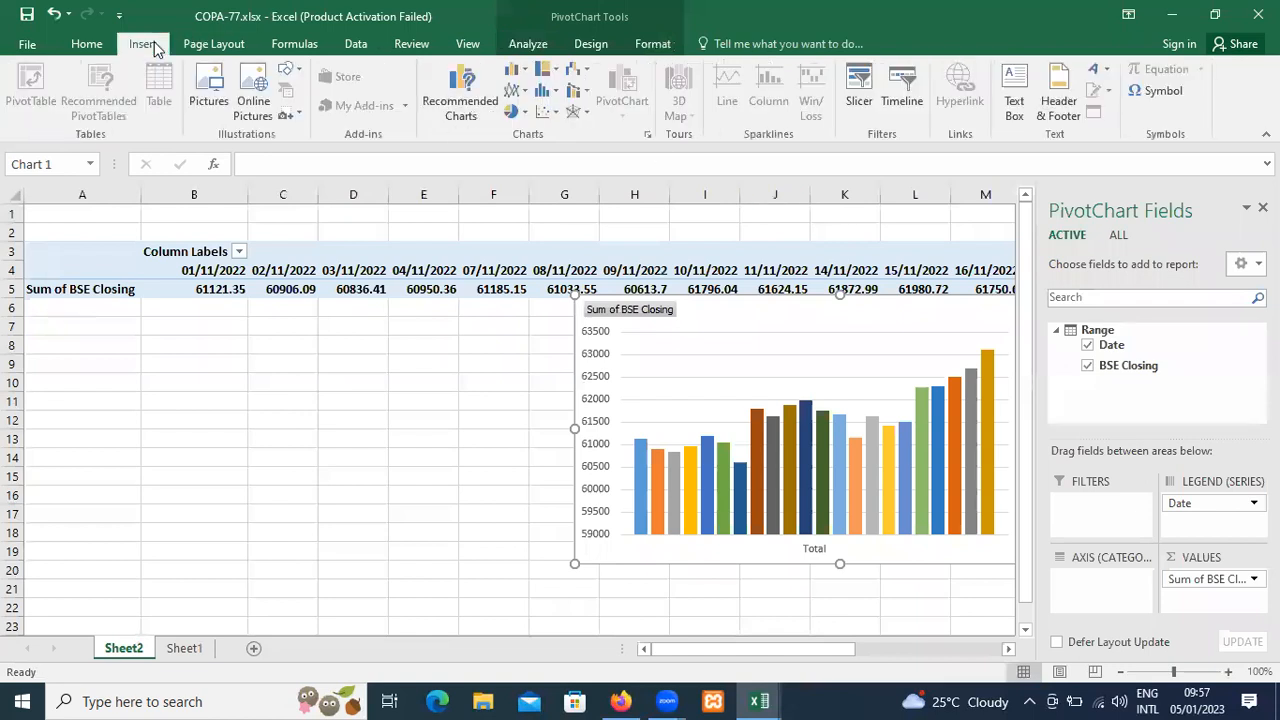
left_click(905, 105)
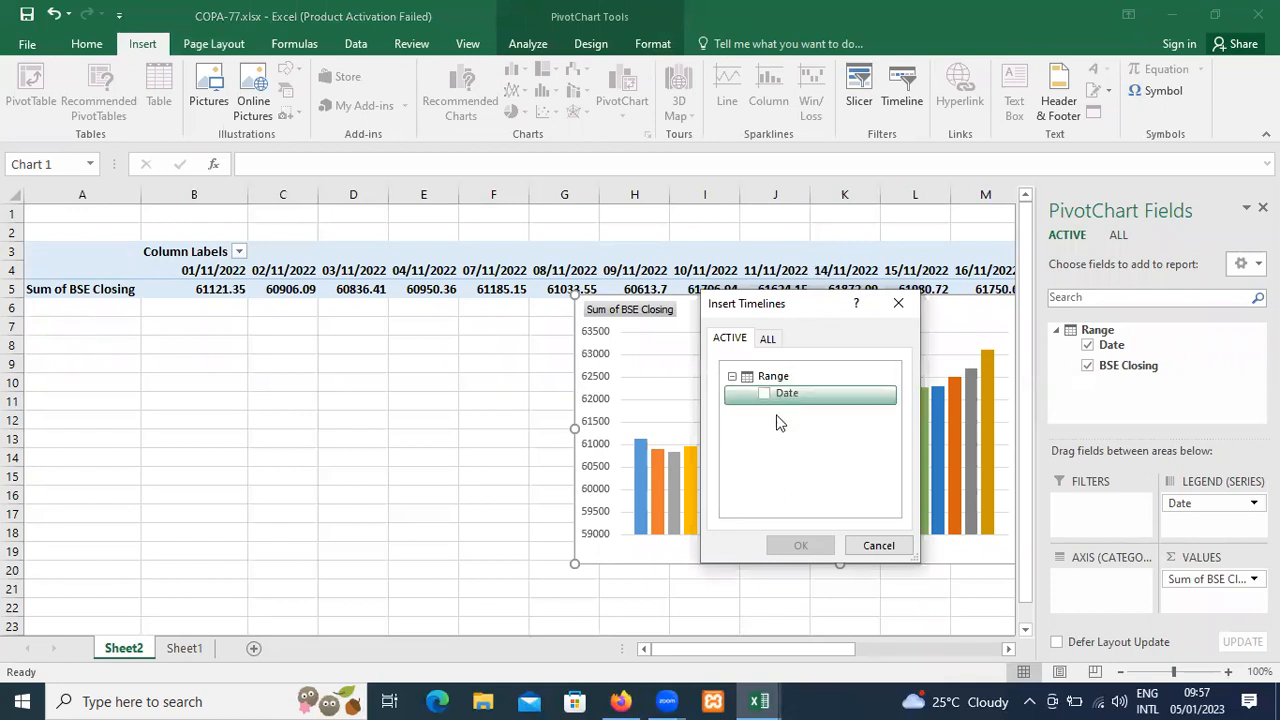
left_click(763, 392)
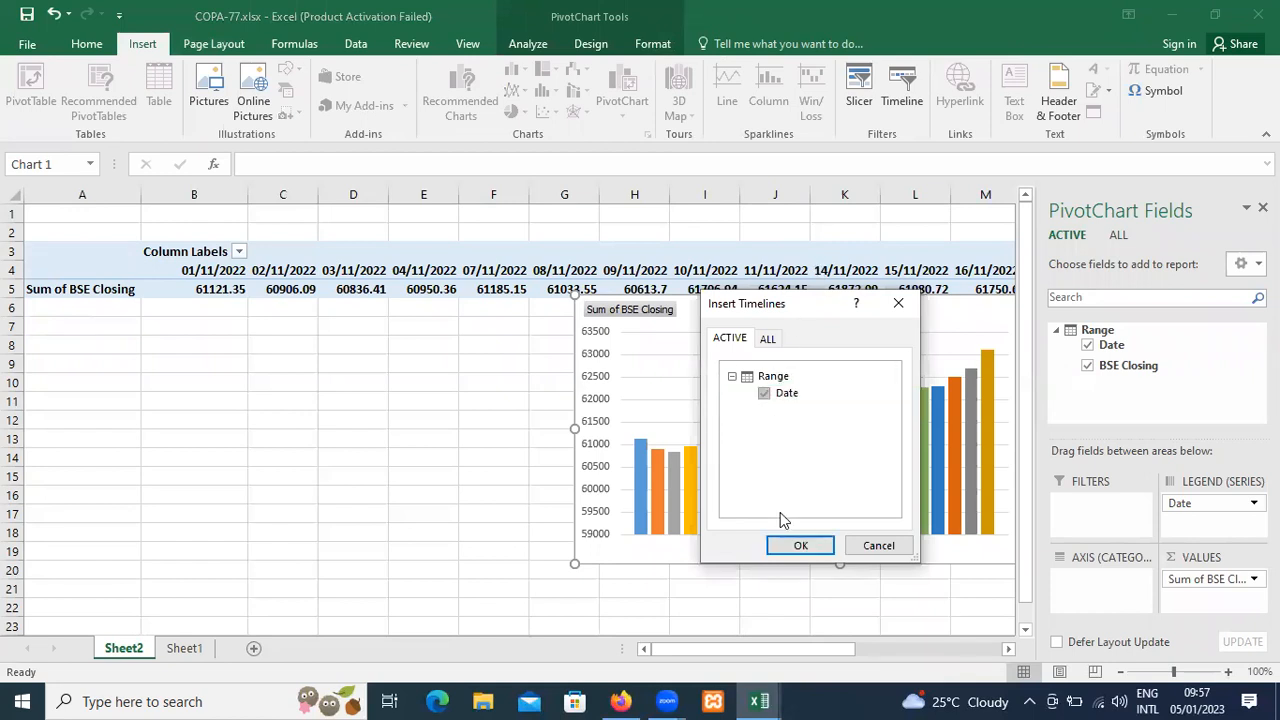
left_click(782, 550)
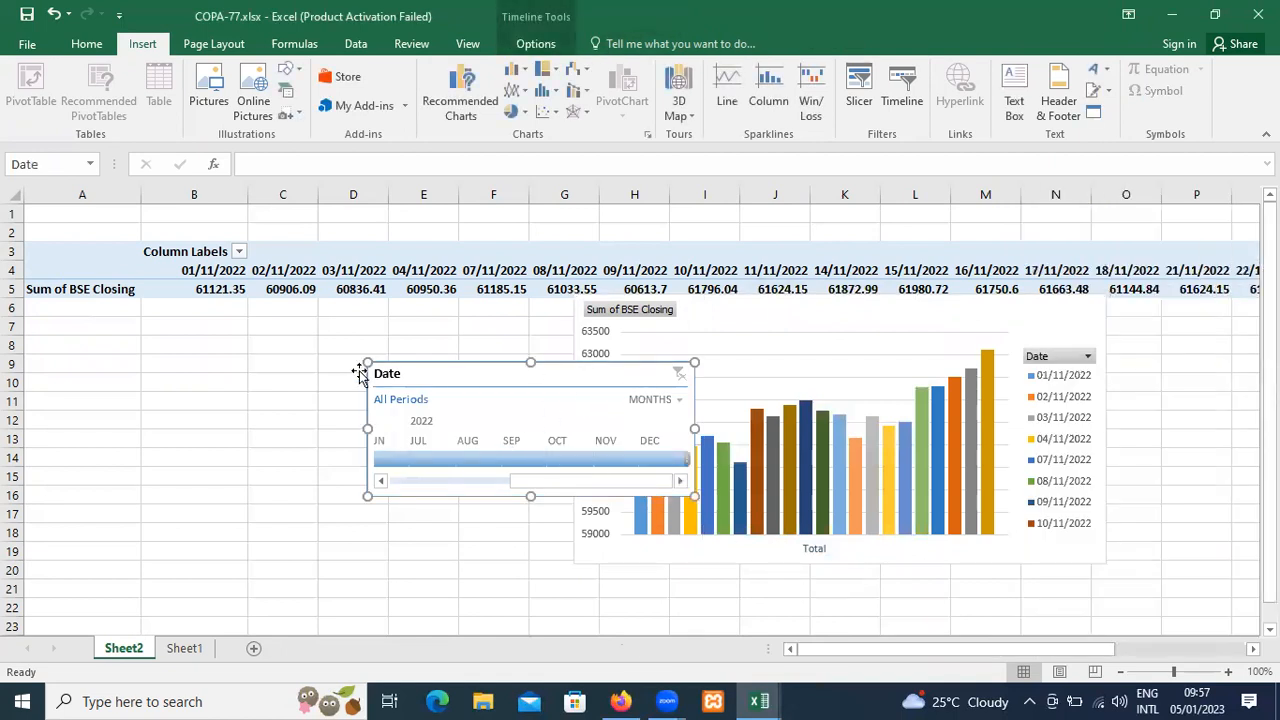
left_click_drag(363, 355, 251, 251)
left_click_drag(690, 494, 958, 568)
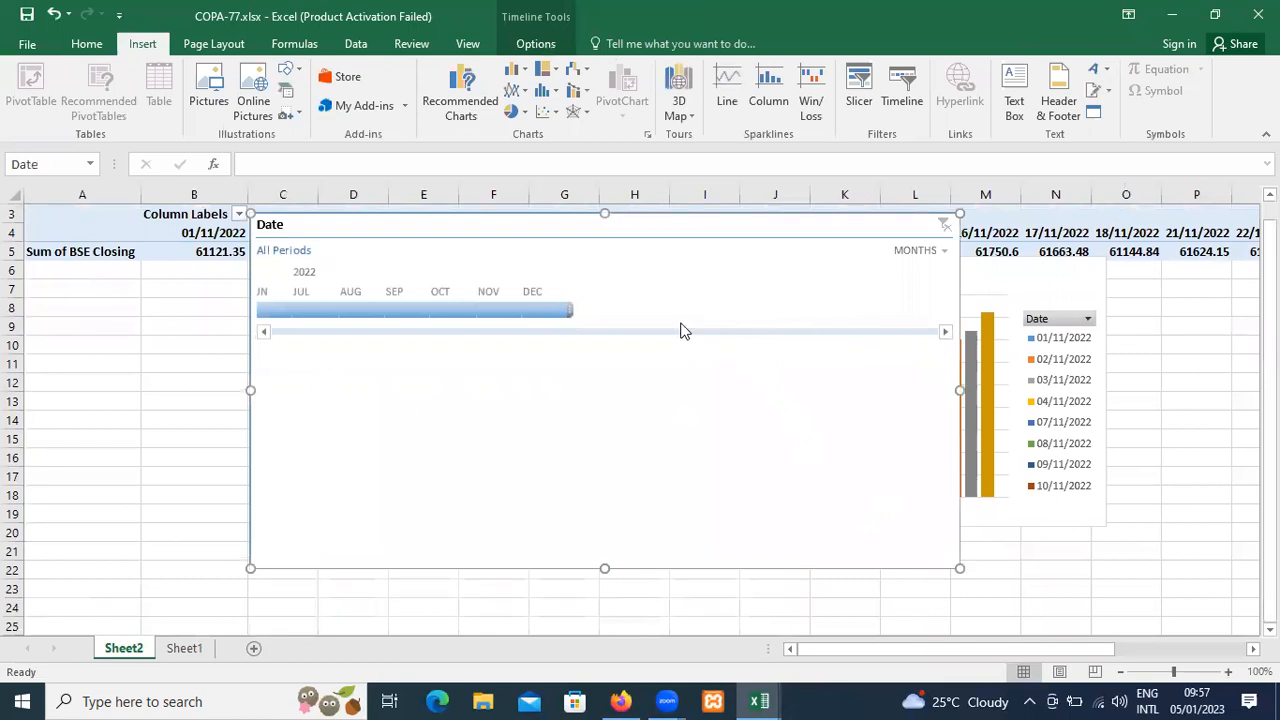
Filter the timeline to Nov 2022, try the Nov - Dec 2022 range, return to November and clear the filter.
left_click(488, 311)
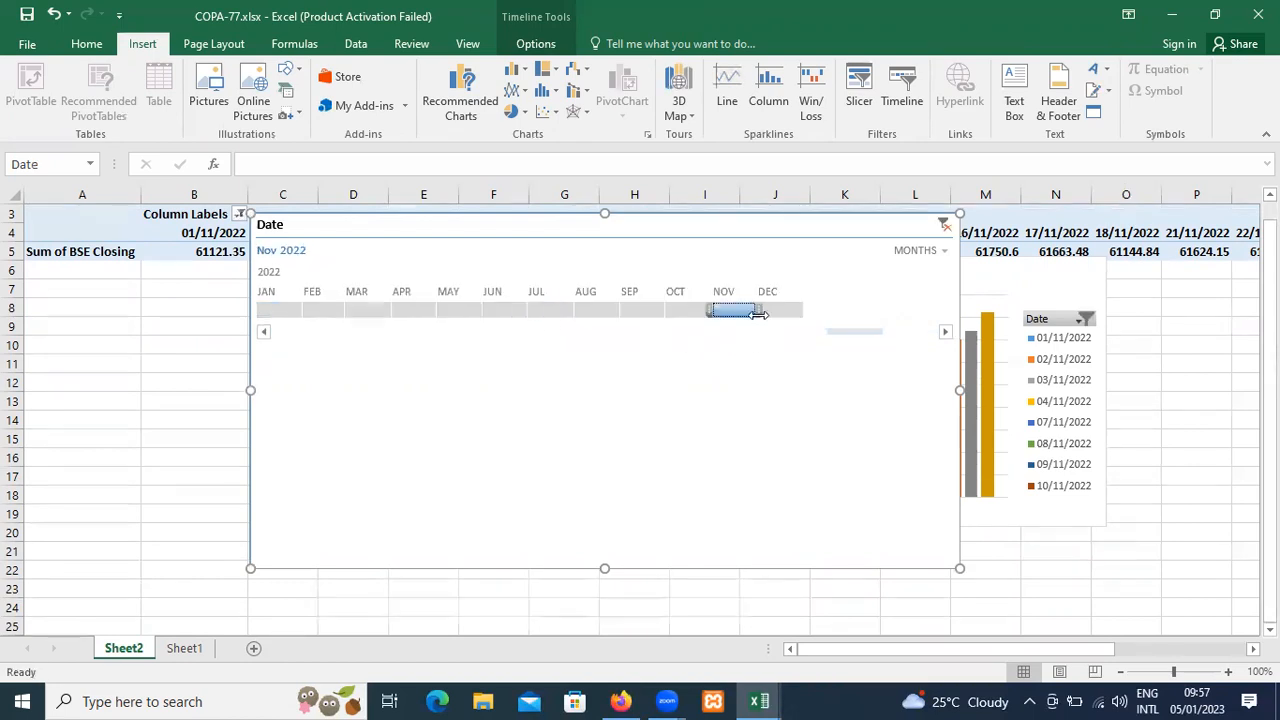
left_click_drag(759, 312, 834, 312)
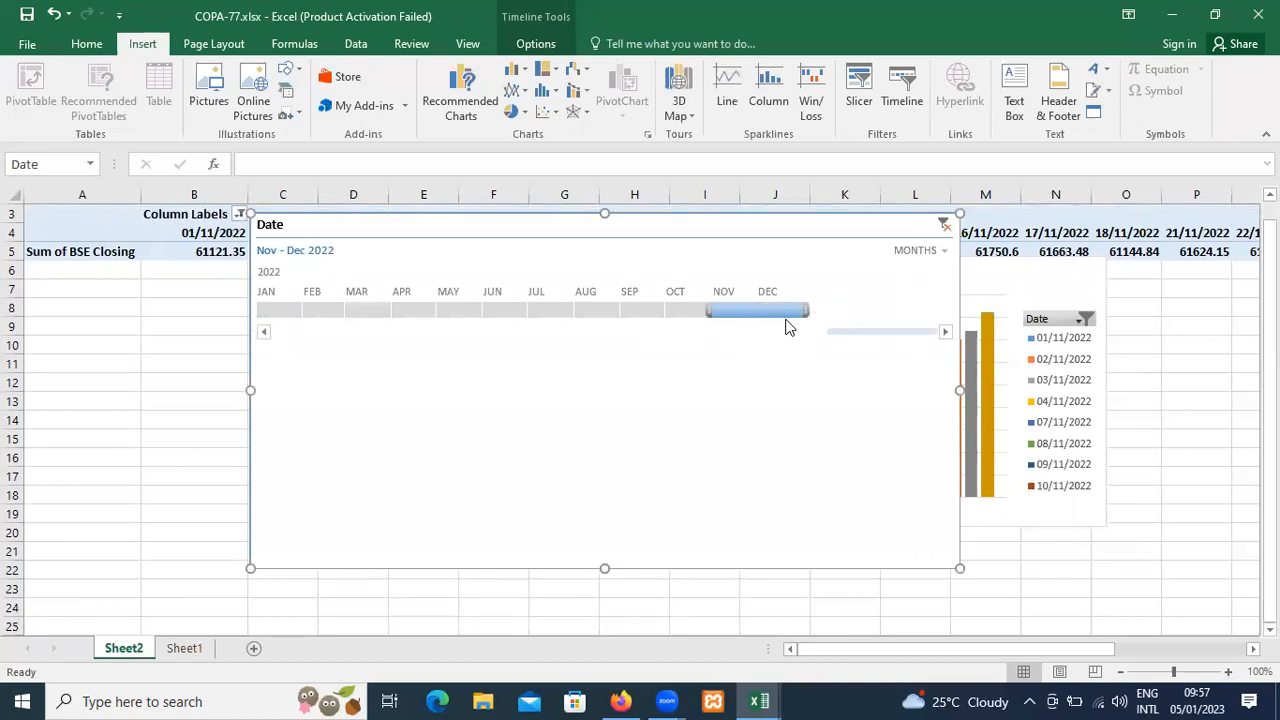
left_click_drag(803, 312, 740, 312)
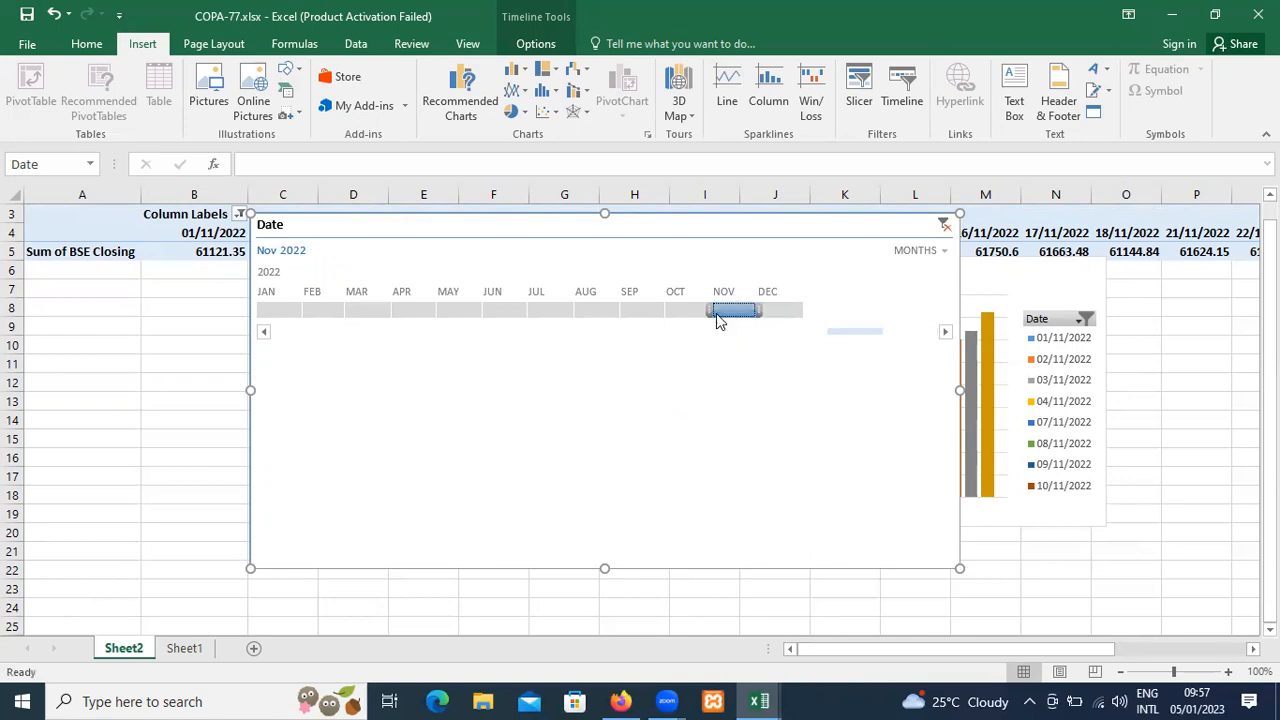
left_click(944, 227)
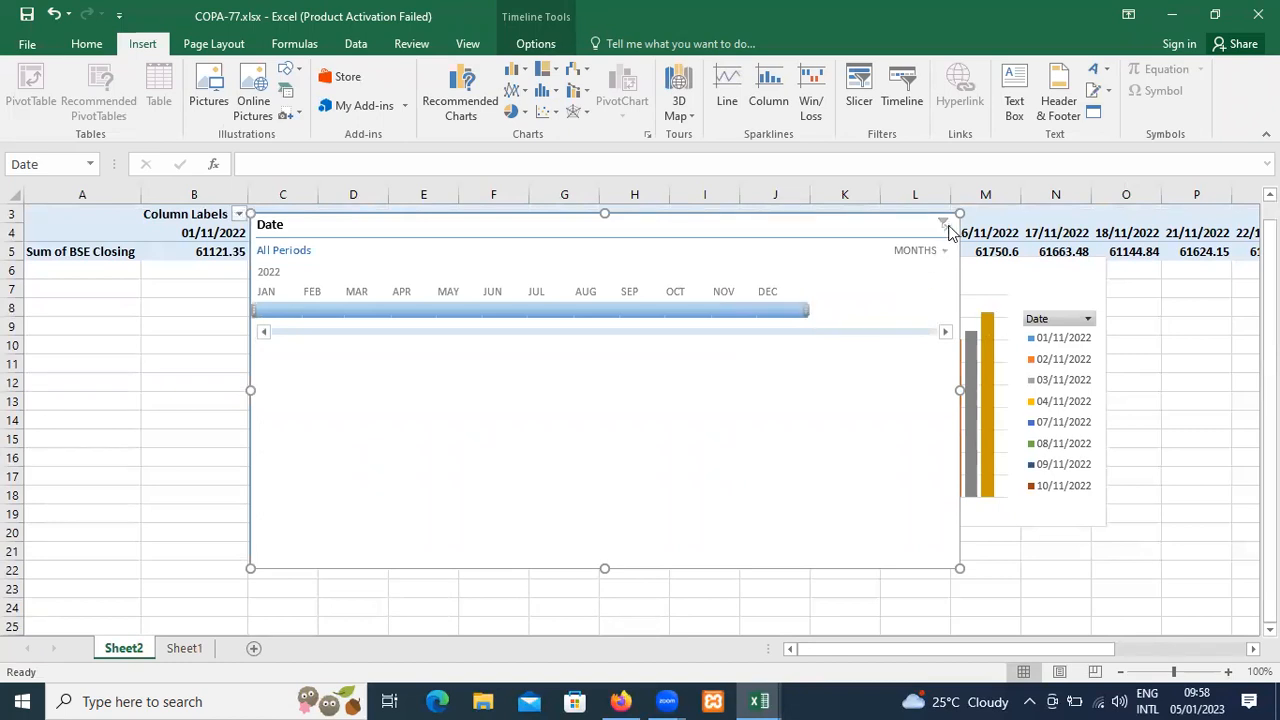
Insert a second timeline for the Date field from the PivotChart.
left_click(1074, 297)
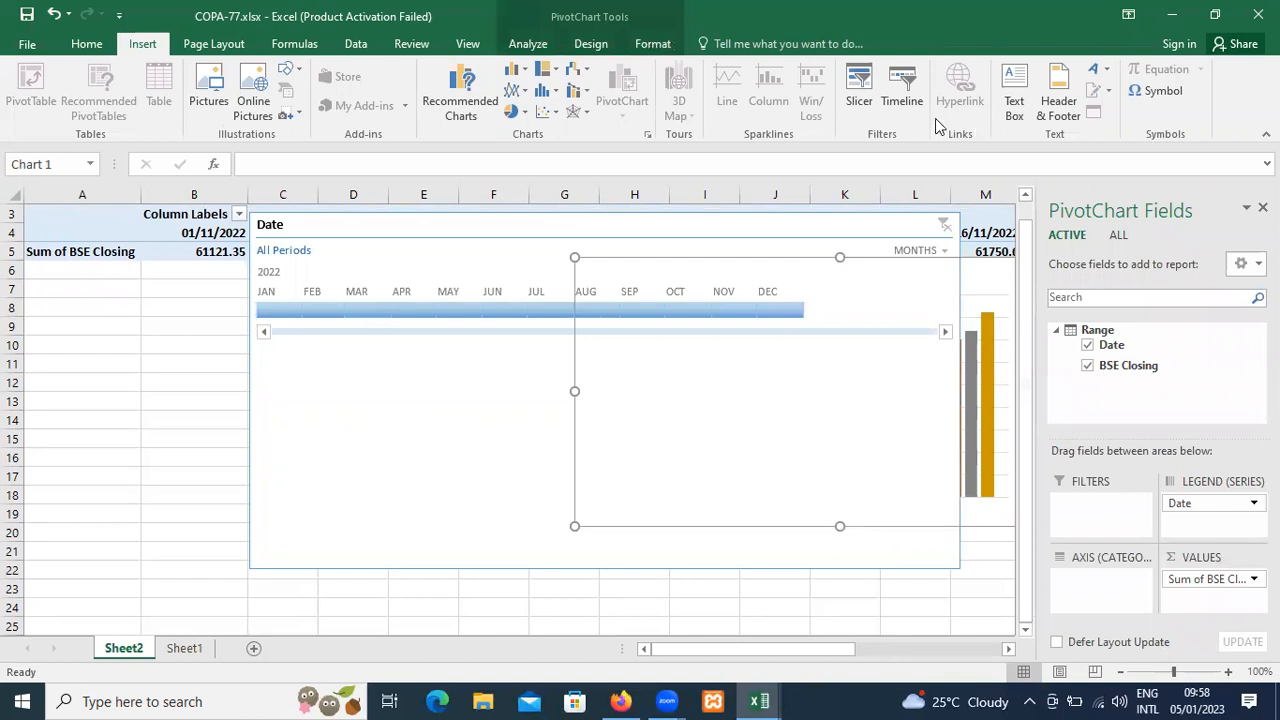
left_click(903, 108)
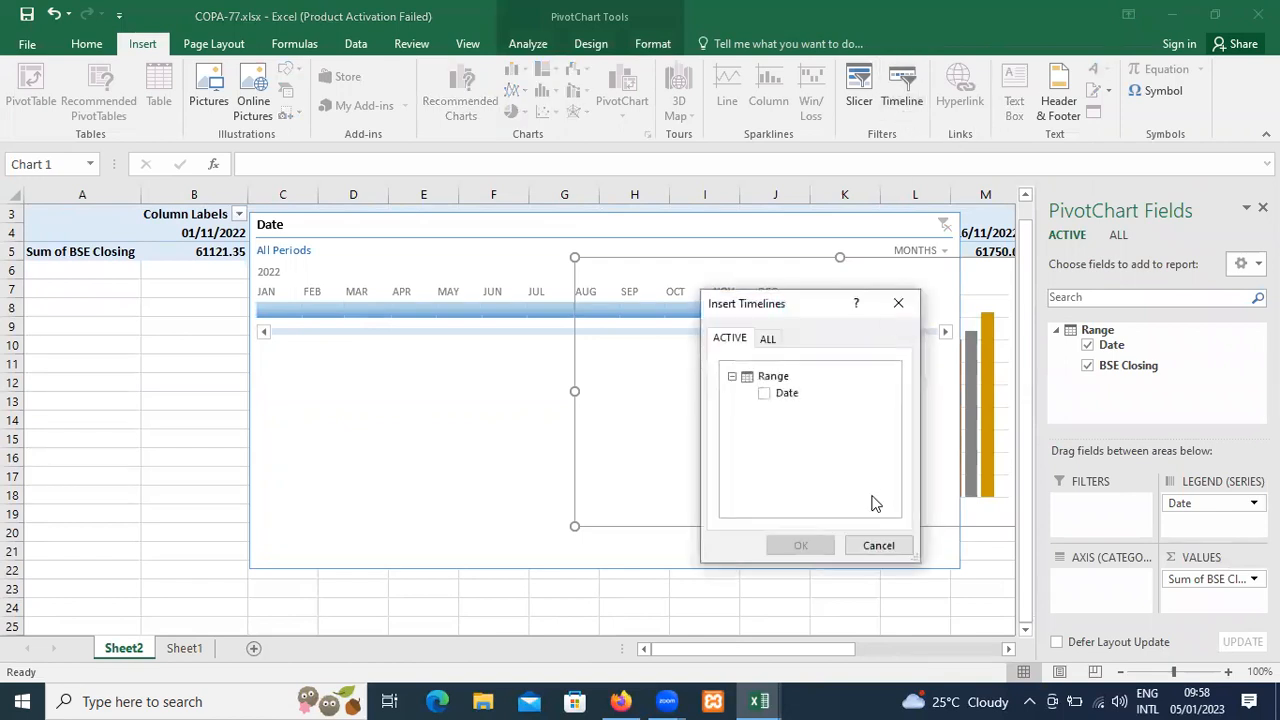
left_click(776, 343)
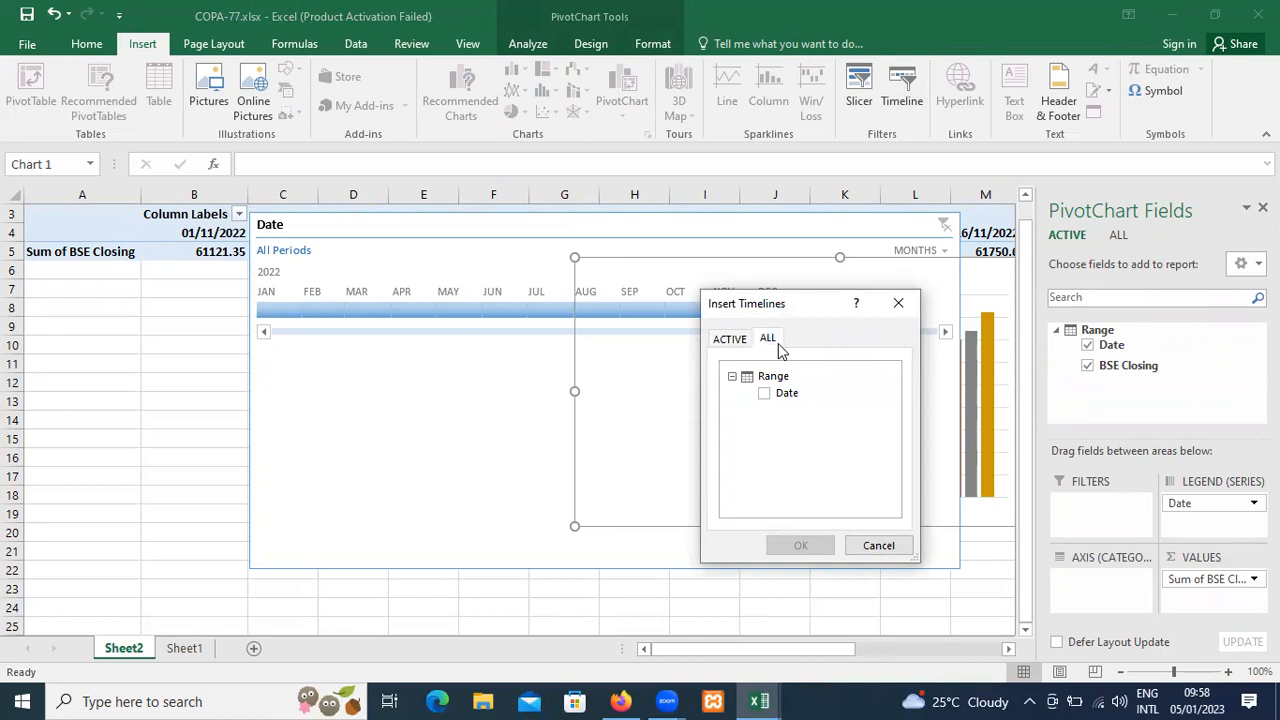
left_click(766, 395)
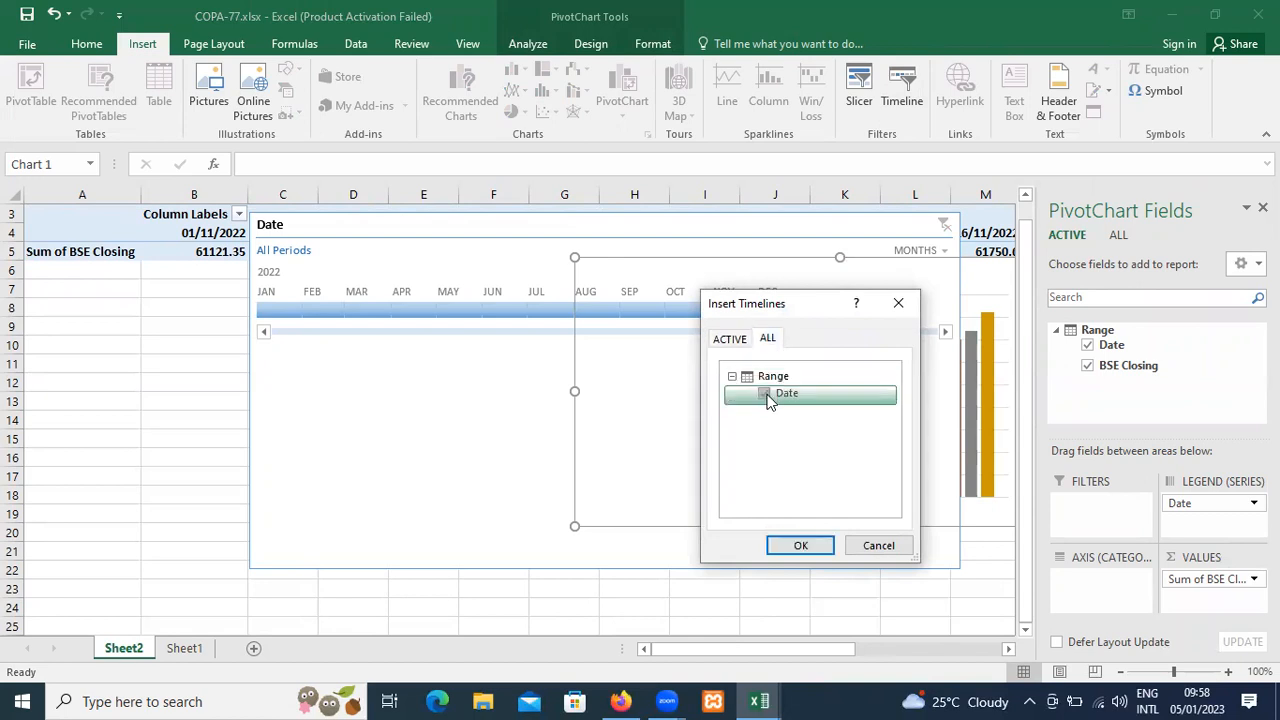
left_click(786, 549)
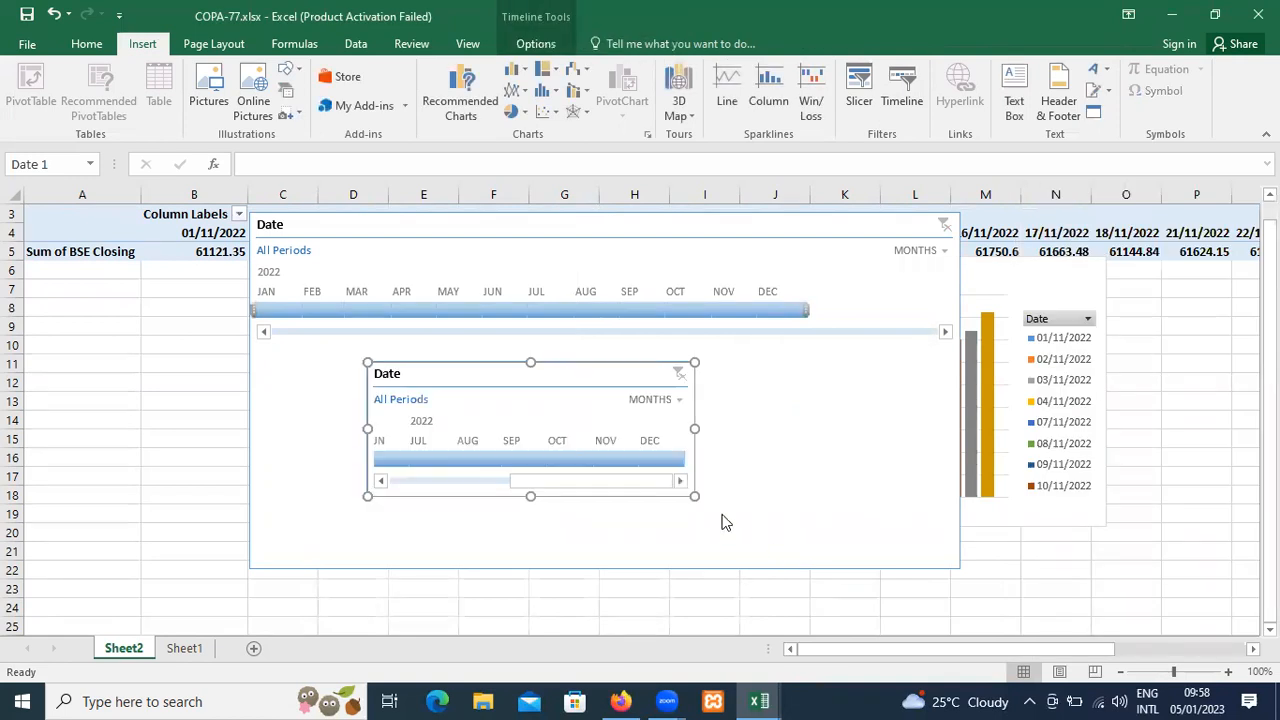
Filter the smaller second timeline to Nov 2022 and clear its filter, doing this twice.
left_click(508, 479)
left_click(430, 479)
left_click_drag(427, 483, 643, 470)
left_click(599, 460)
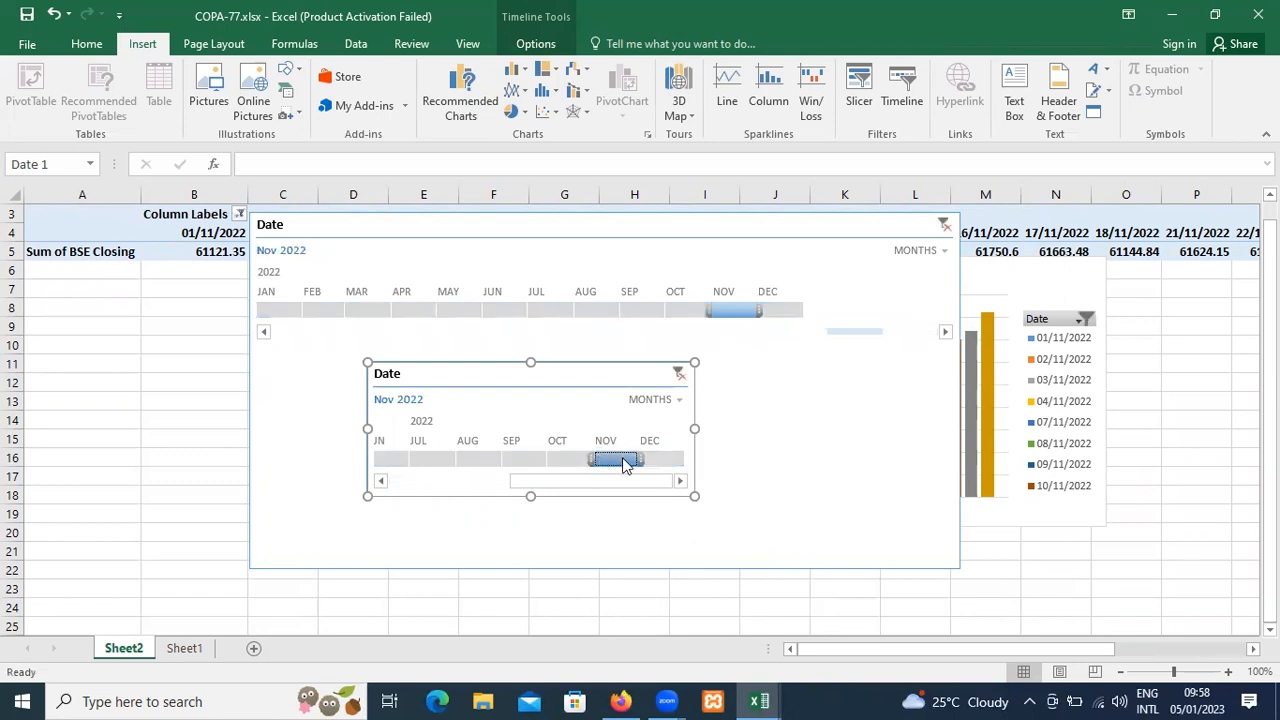
right_click(606, 459)
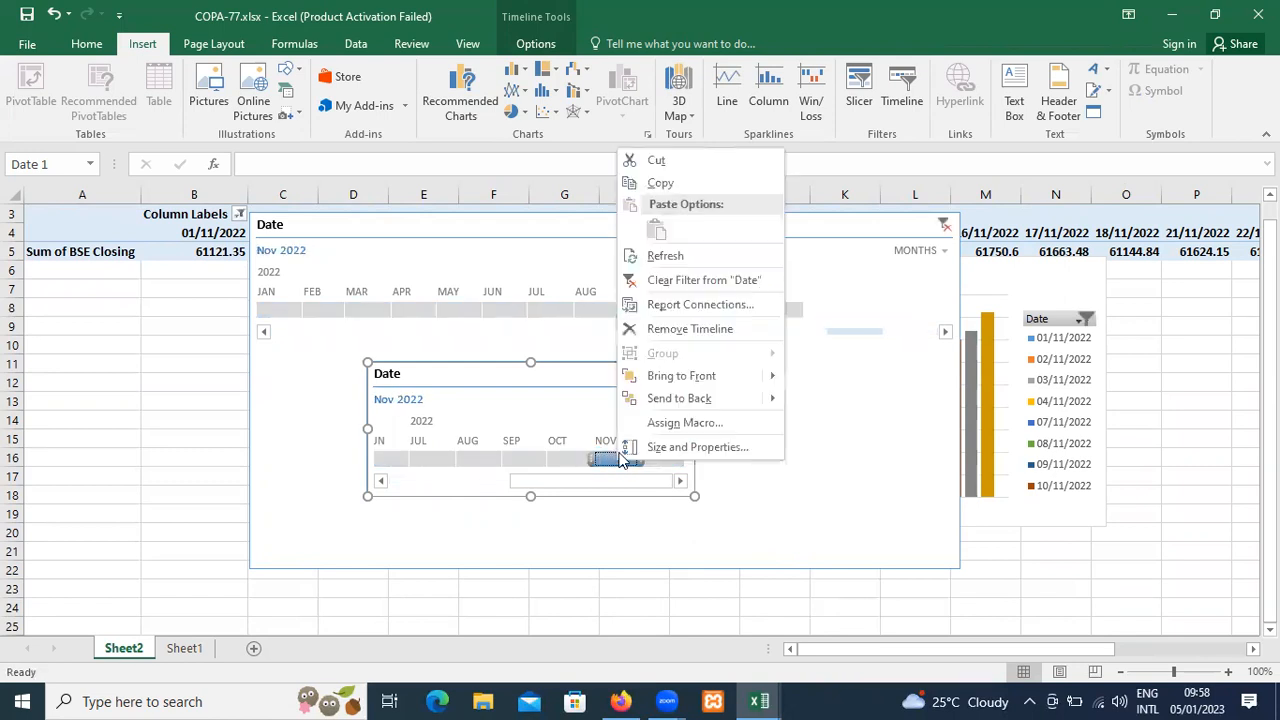
key("Escape")
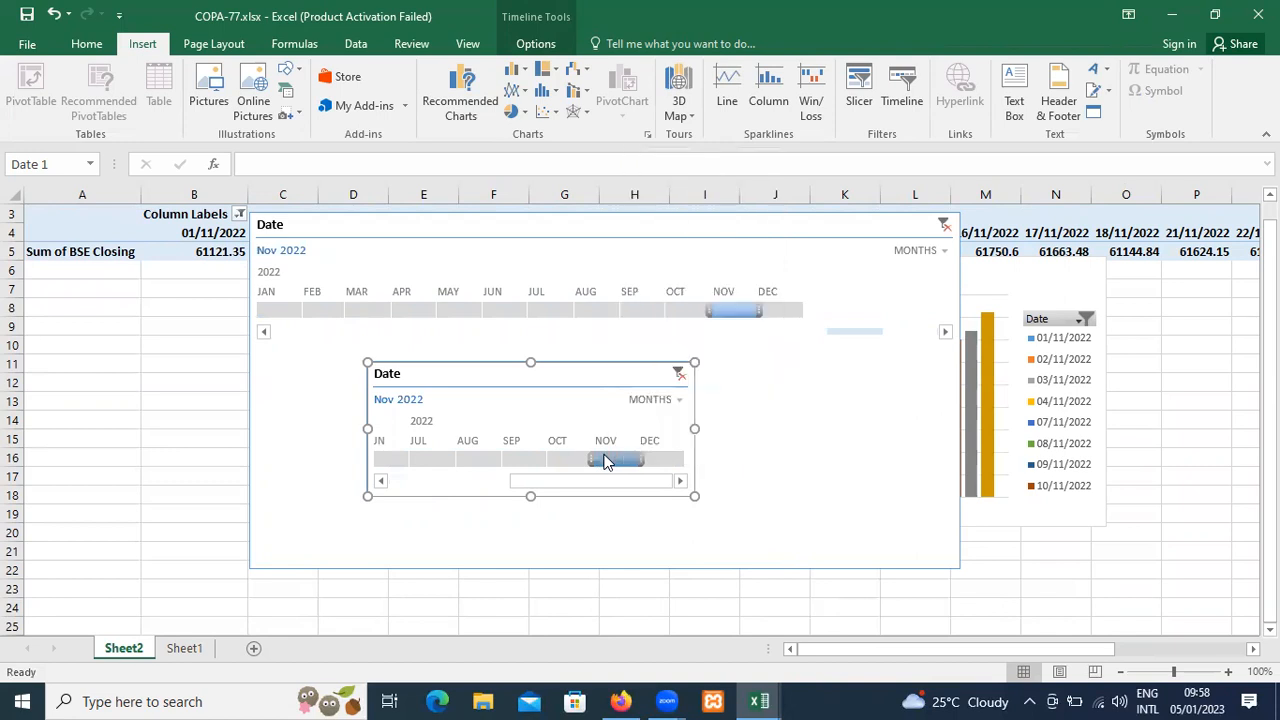
left_click(678, 376)
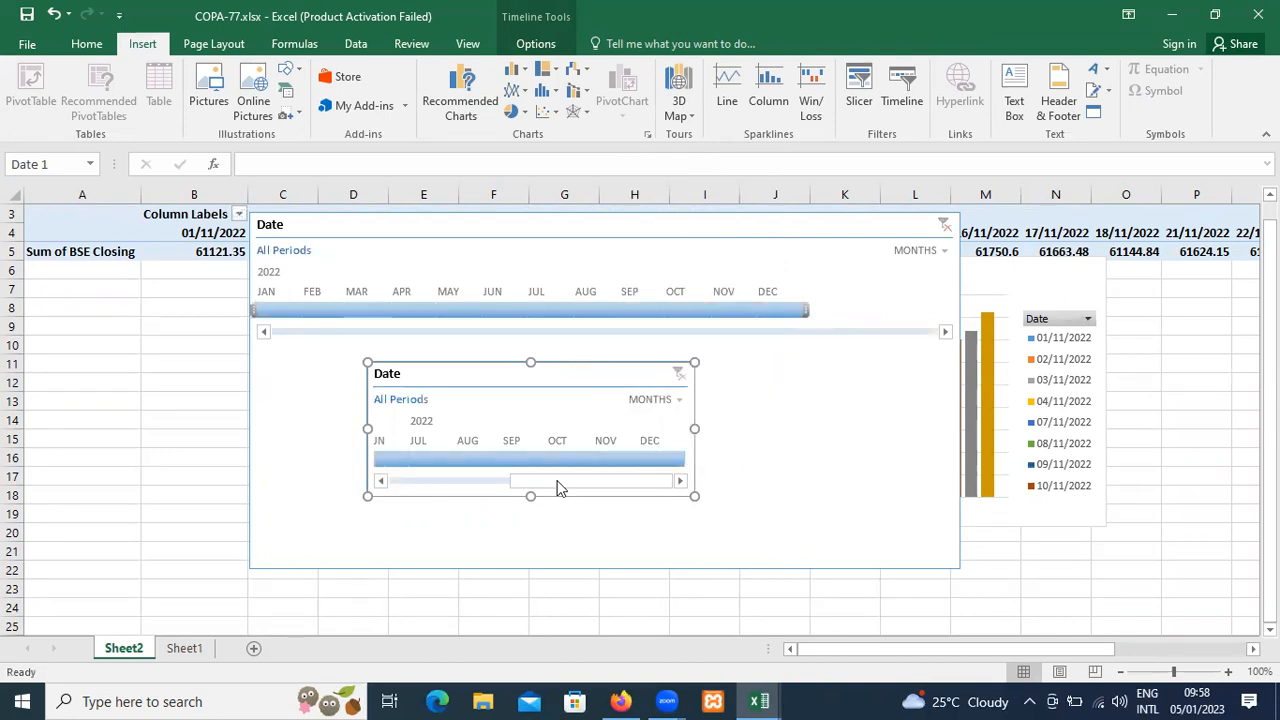
left_click(603, 467)
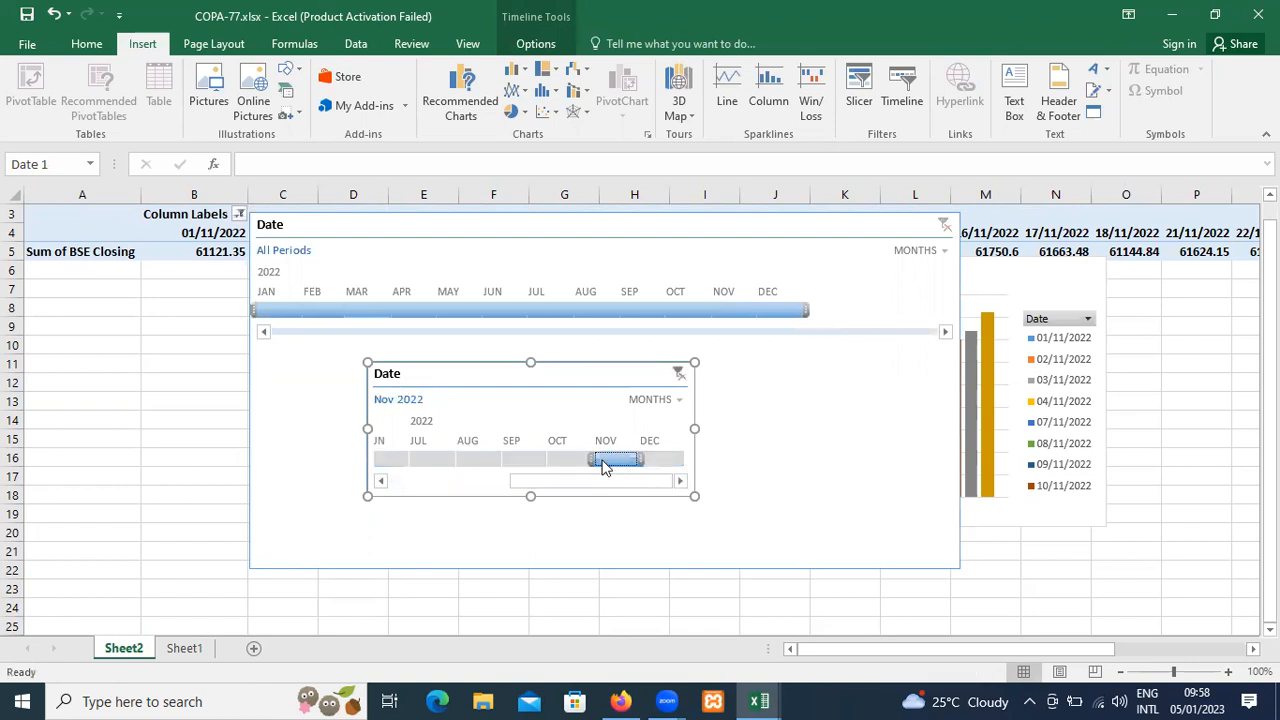
left_click(679, 375)
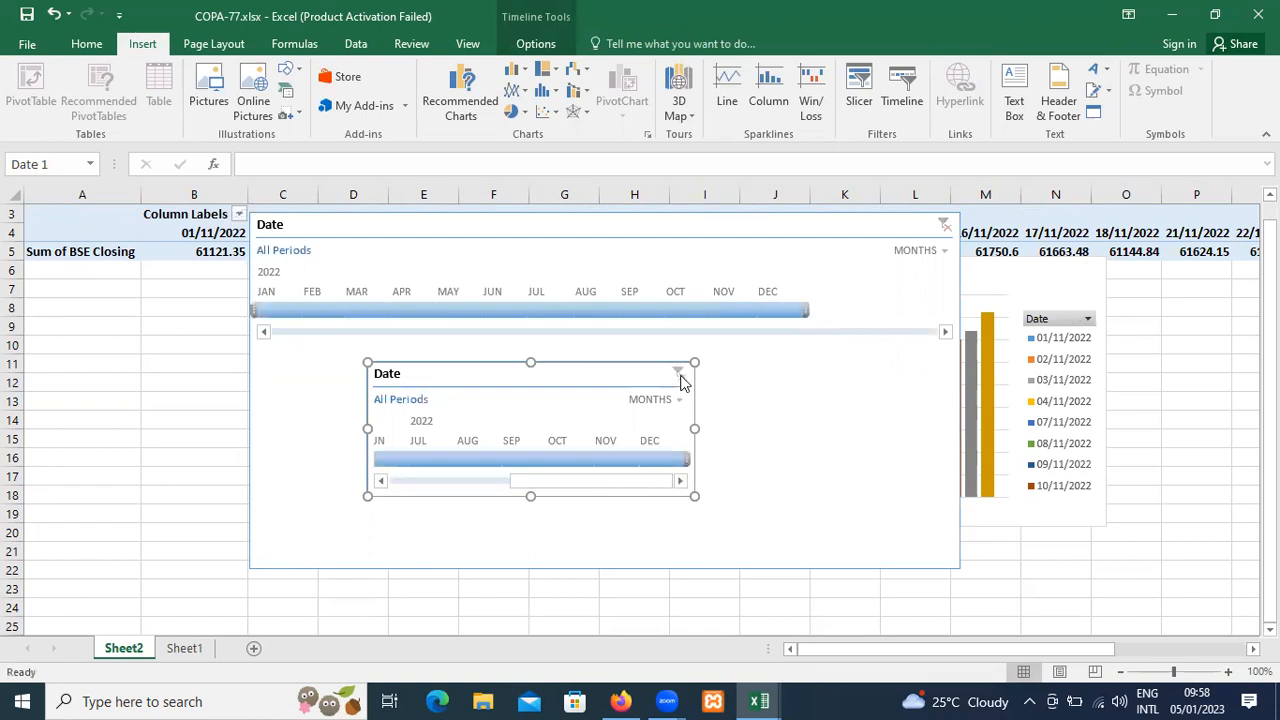
Filter the smaller timeline to Aug 2022 and clear the filter from Date, doing this twice.
left_click(477, 456)
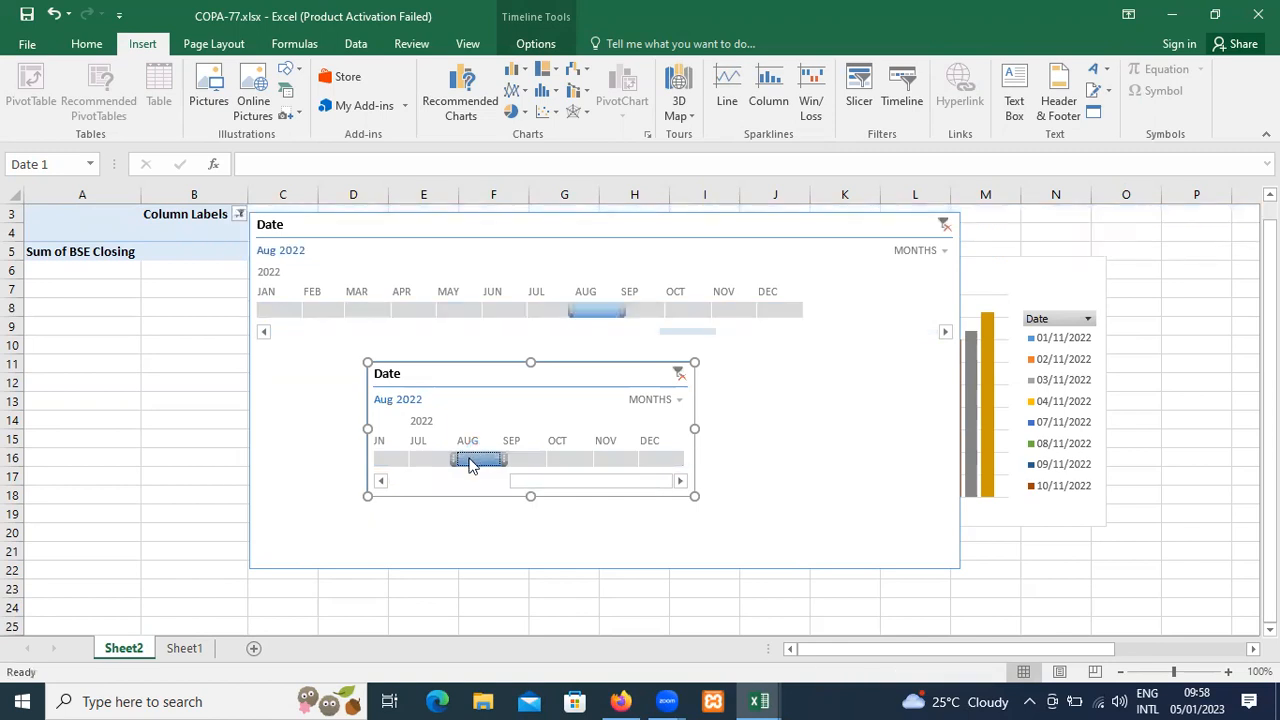
right_click(471, 462)
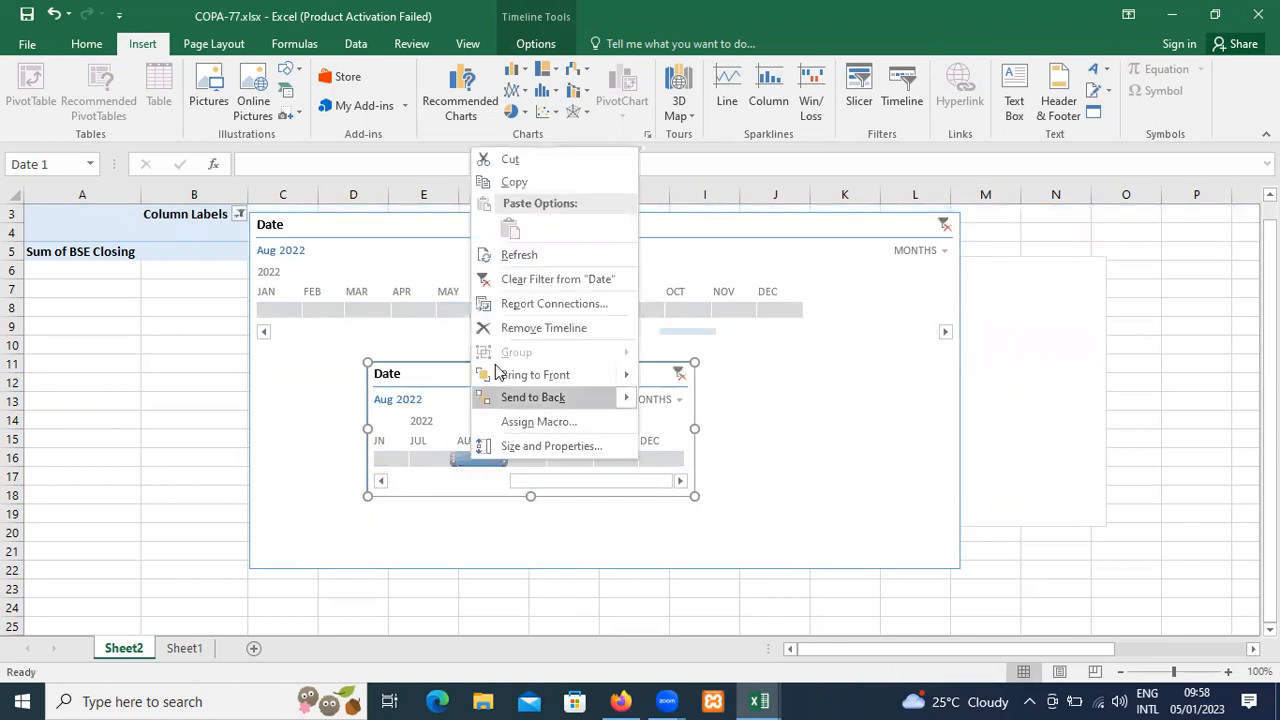
left_click(519, 281)
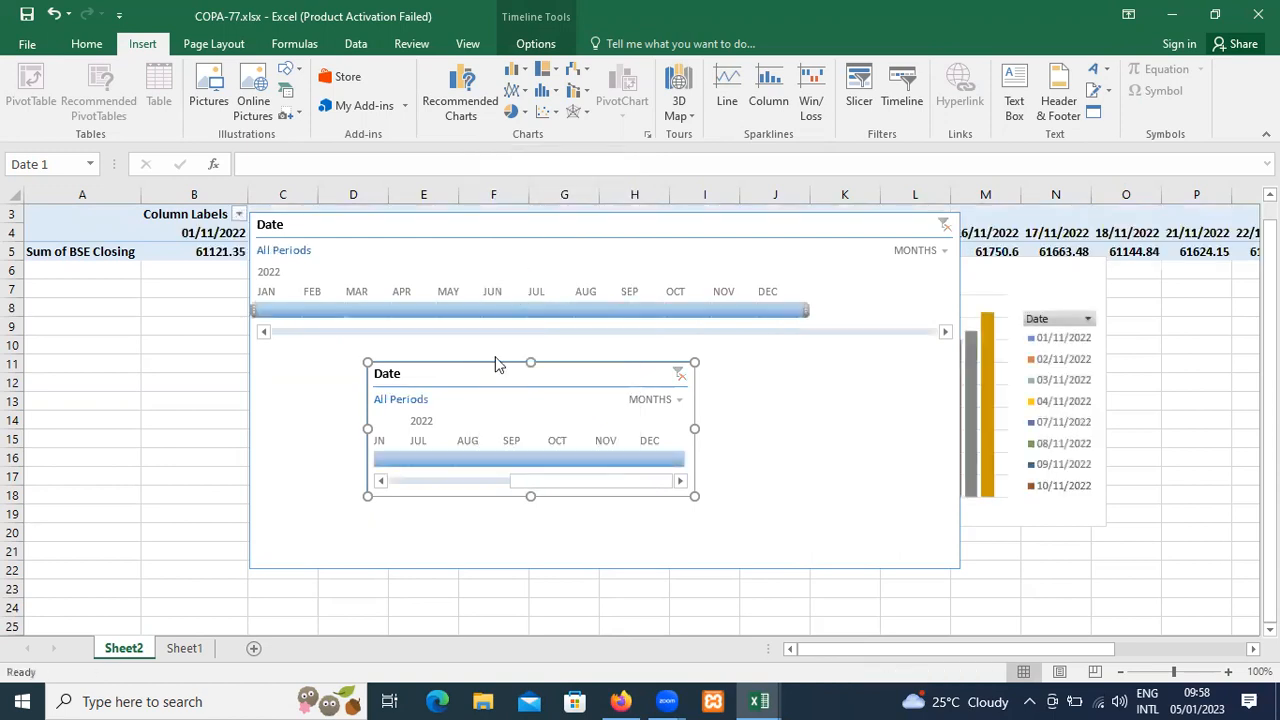
left_click(470, 462)
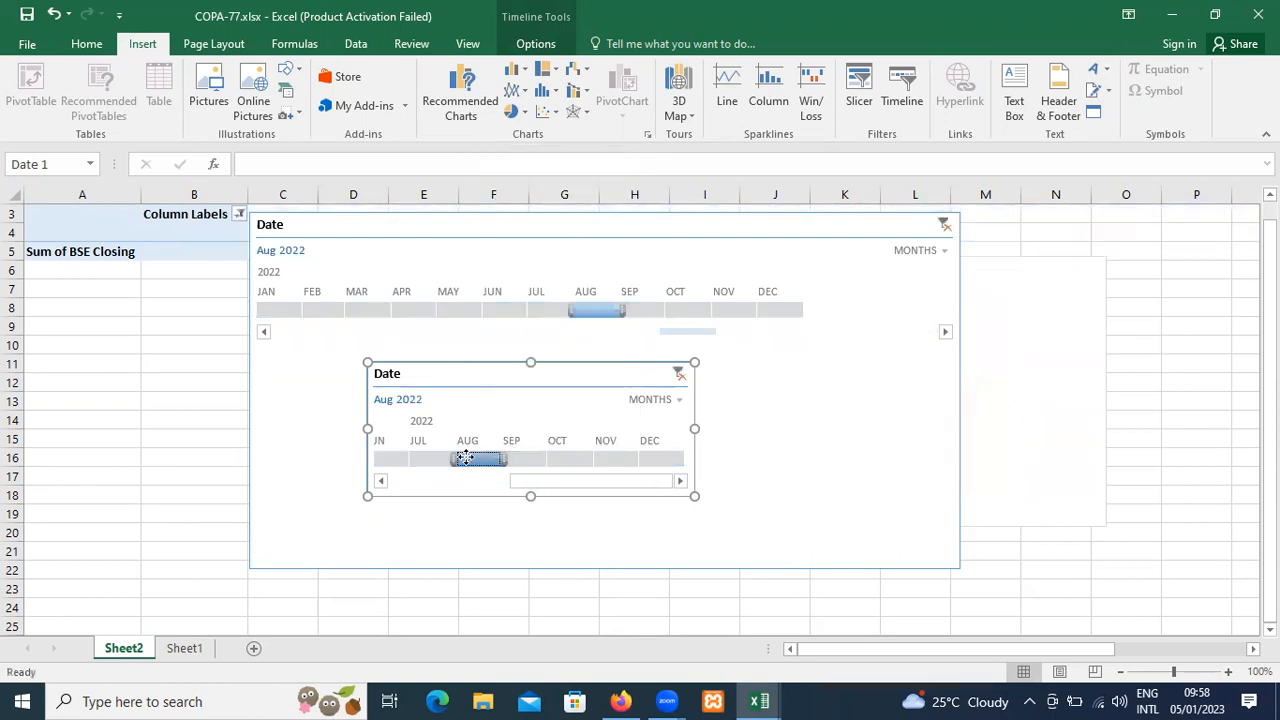
right_click(471, 462)
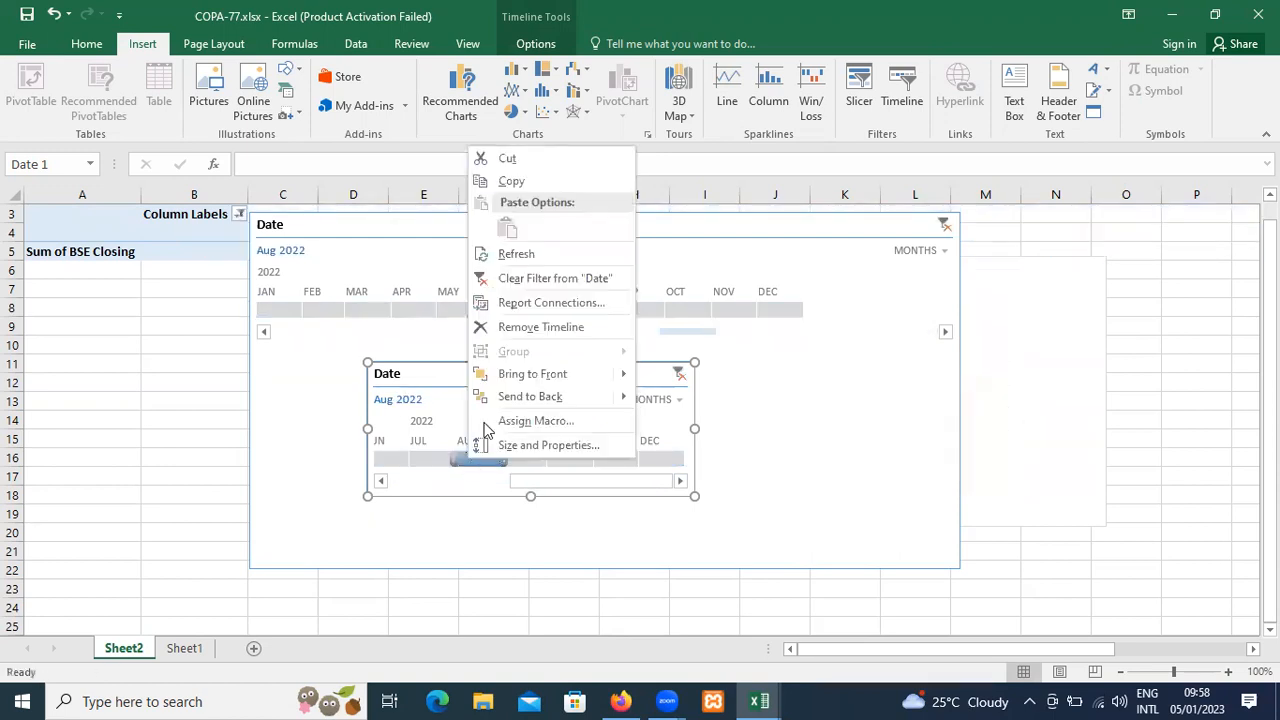
left_click(551, 279)
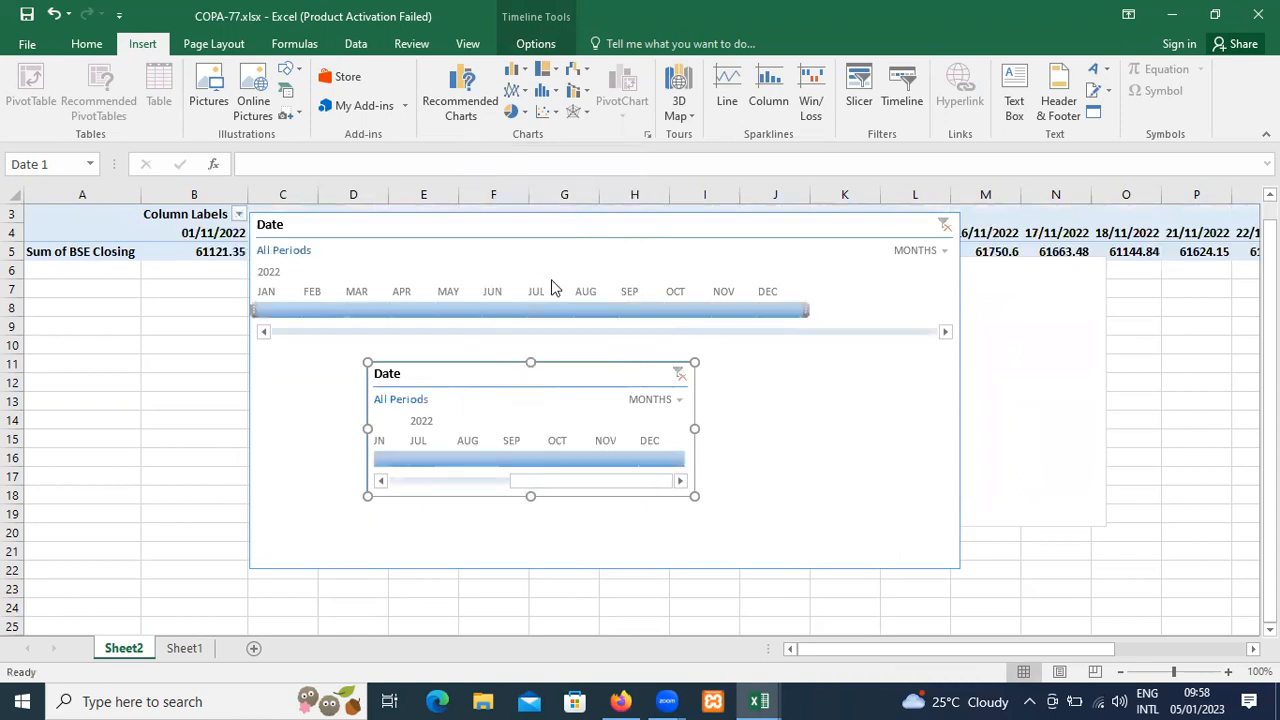
Select Aug 2022 on the smaller timeline and remove that timeline from the sheet.
left_click(483, 463)
right_click(482, 463)
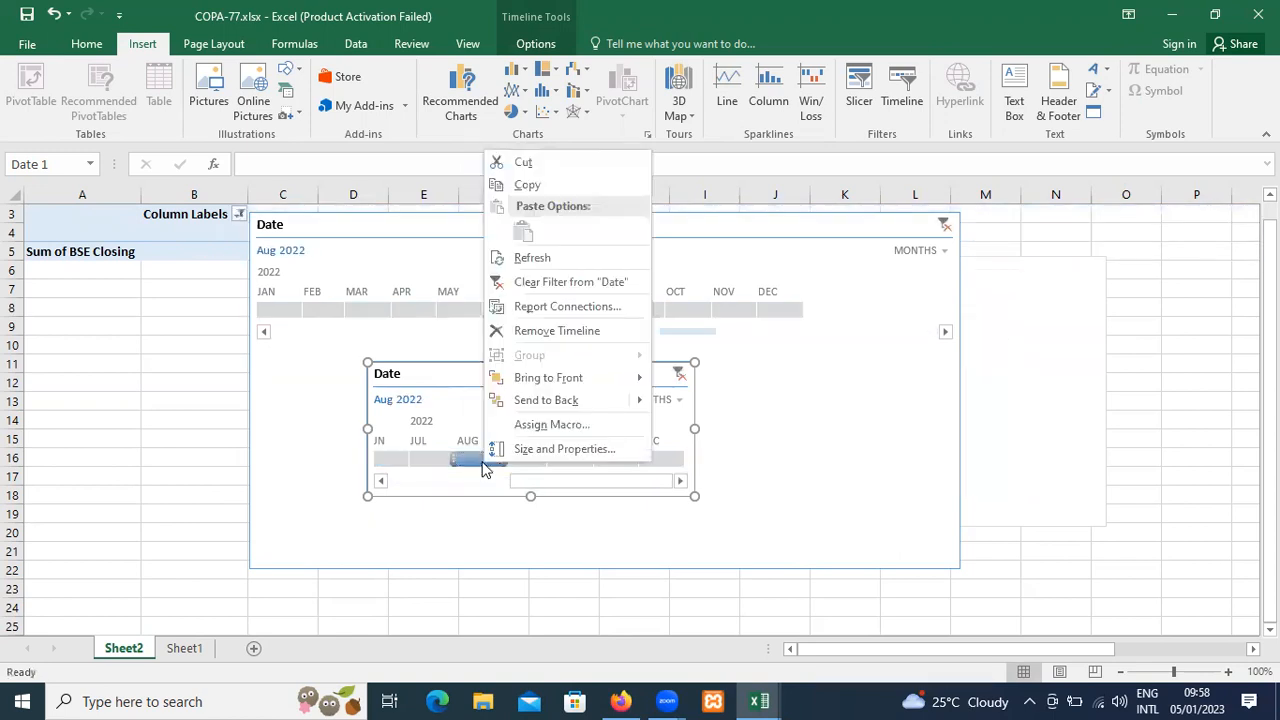
left_click(548, 332)
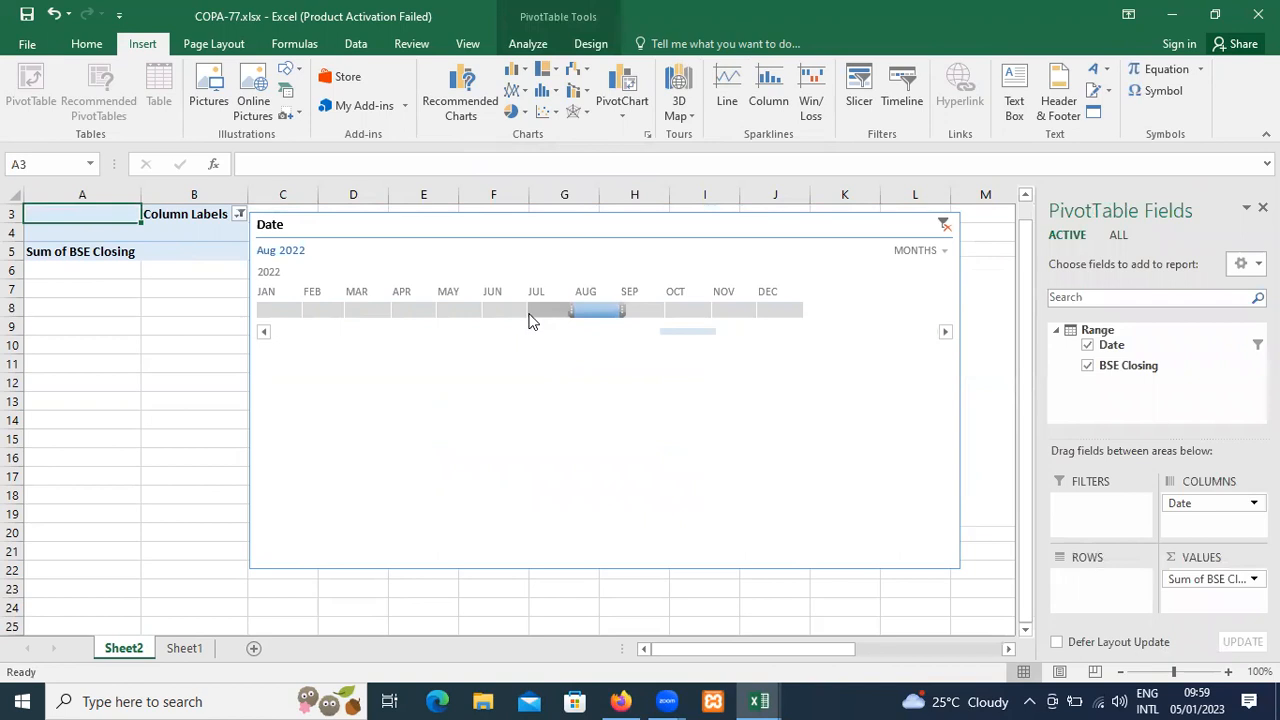
Filter the Date timeline to Jul 2022, switch it to May 2022 and clear the filter, repeating the May 2022 filter and clear once.
left_click(529, 311)
right_click(528, 313)
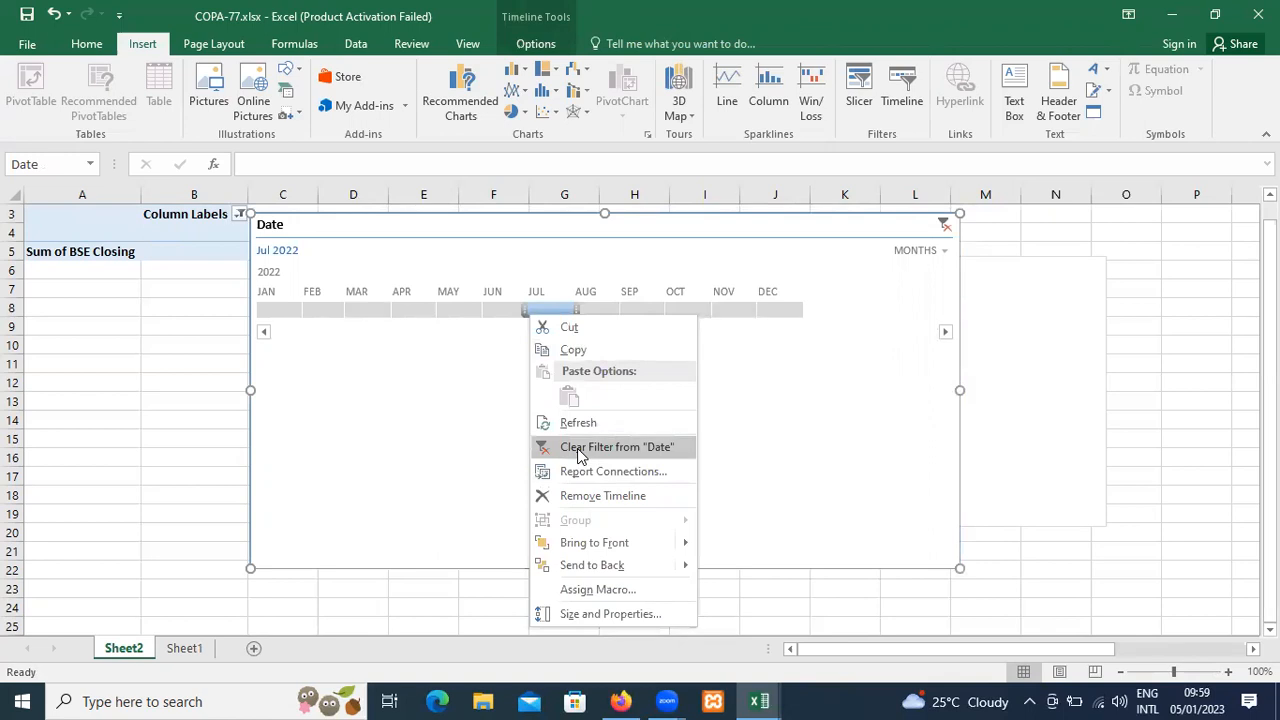
left_click(478, 315)
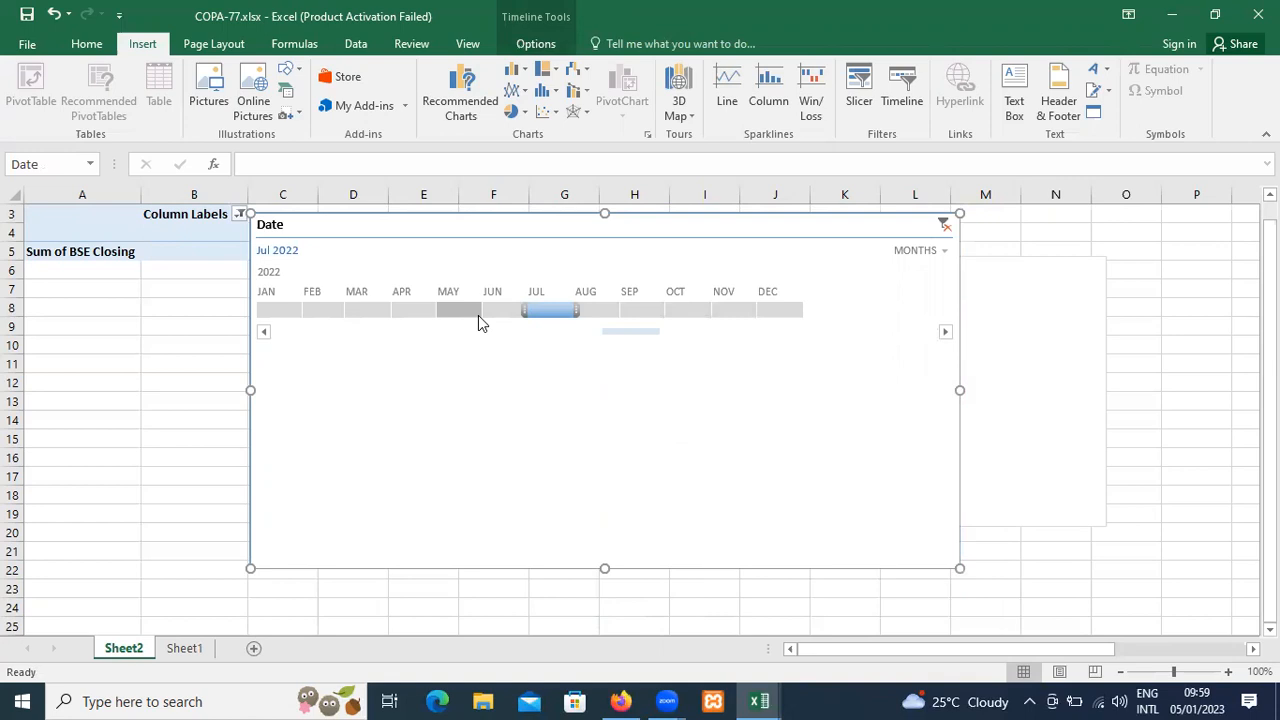
left_click(459, 312)
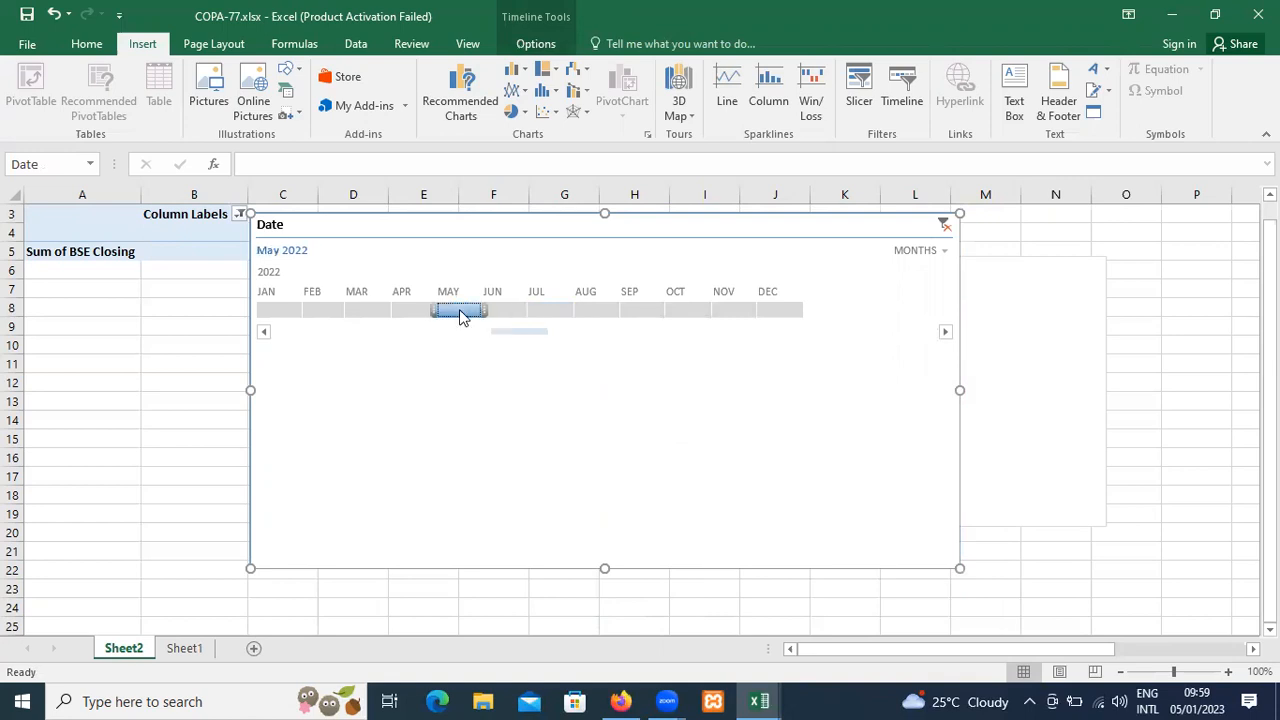
right_click(461, 314)
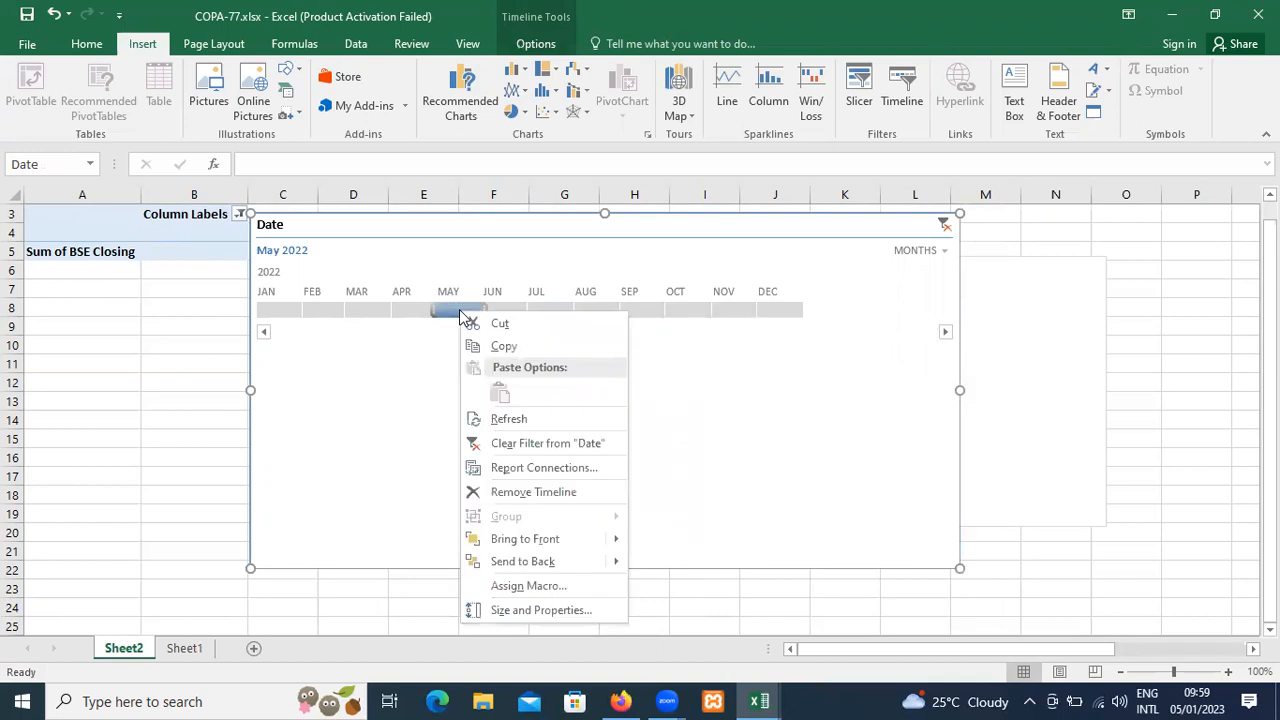
left_click(502, 443)
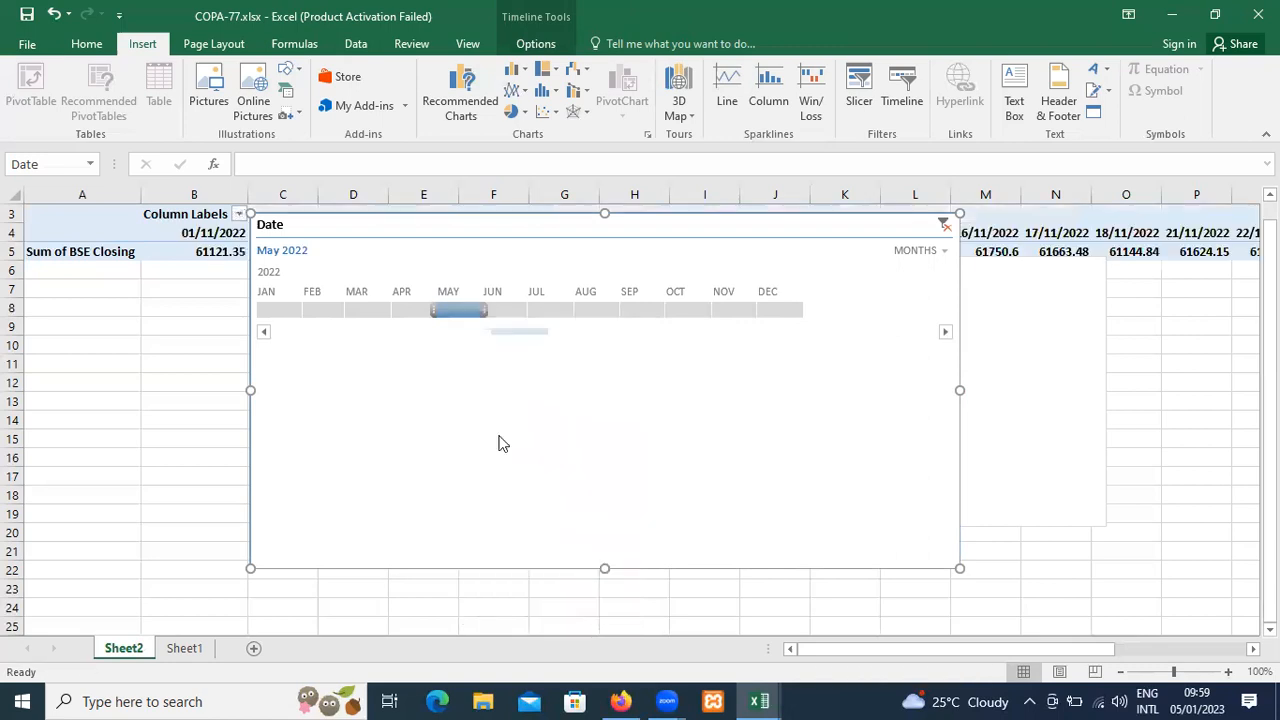
left_click(457, 311)
right_click(457, 311)
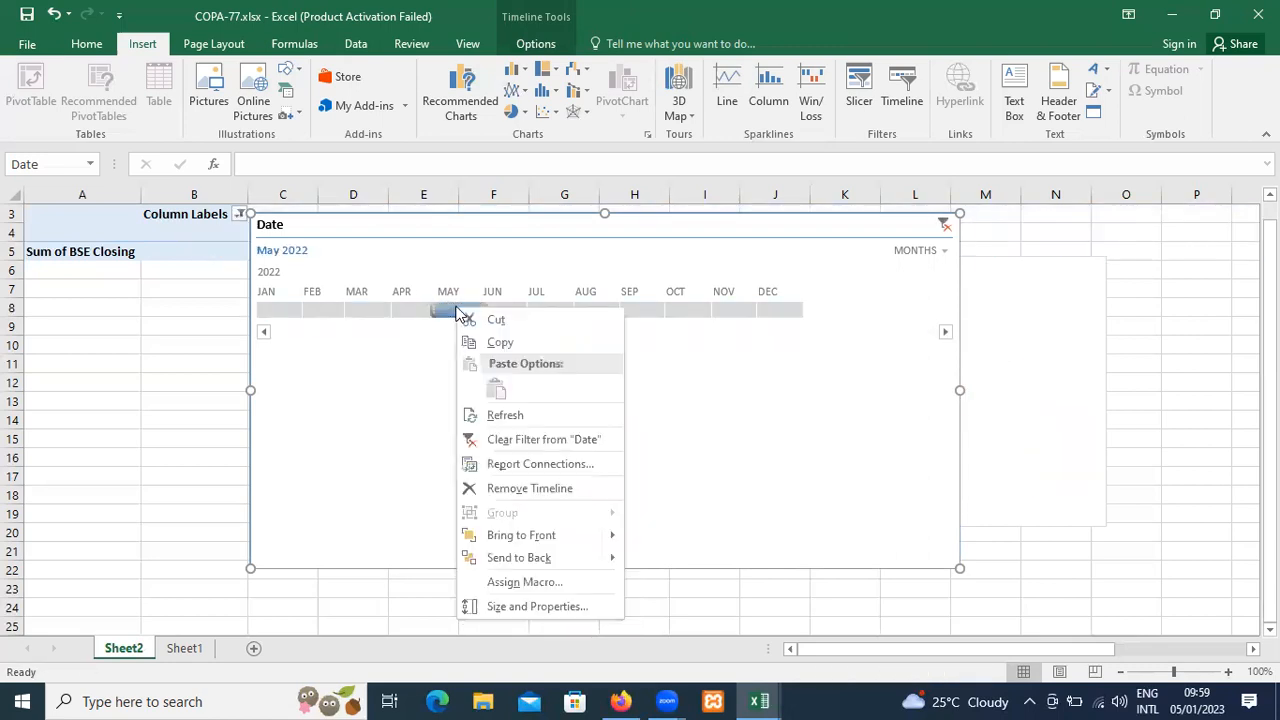
left_click(505, 440)
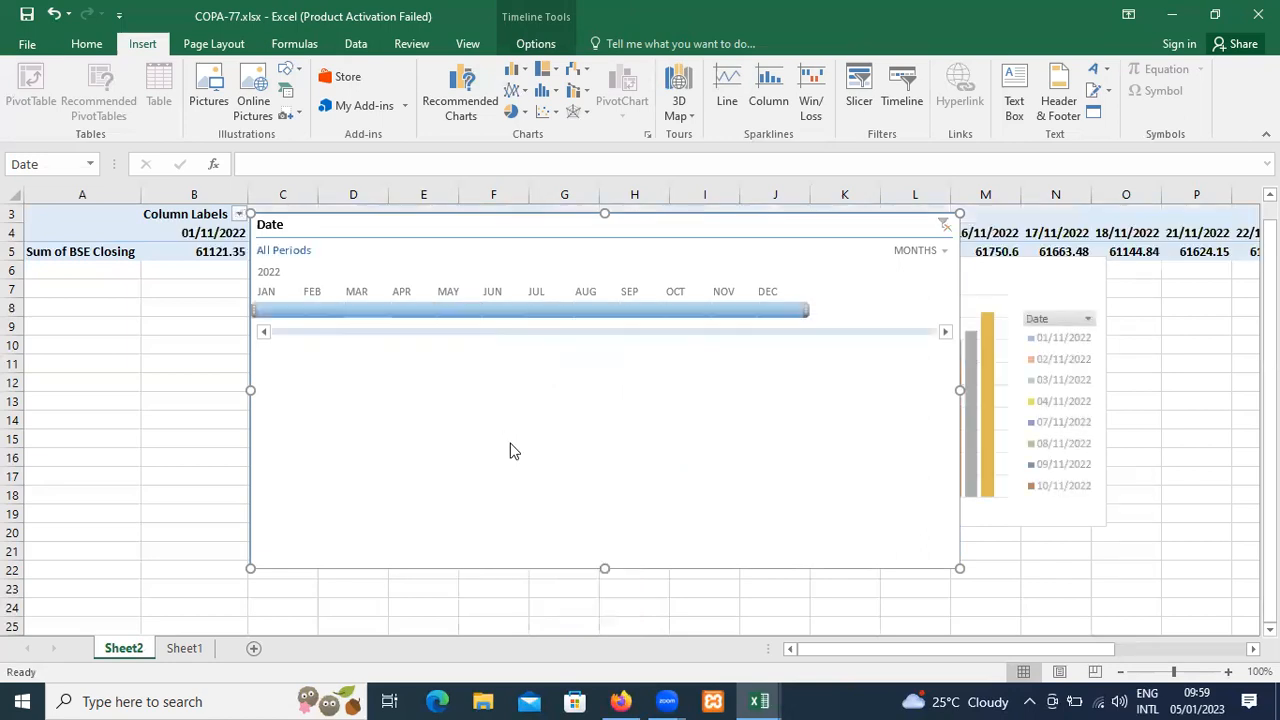
Filter the timeline to May 2022, move it down away from the PivotChart's upper part, and clear its filter.
left_click(461, 310)
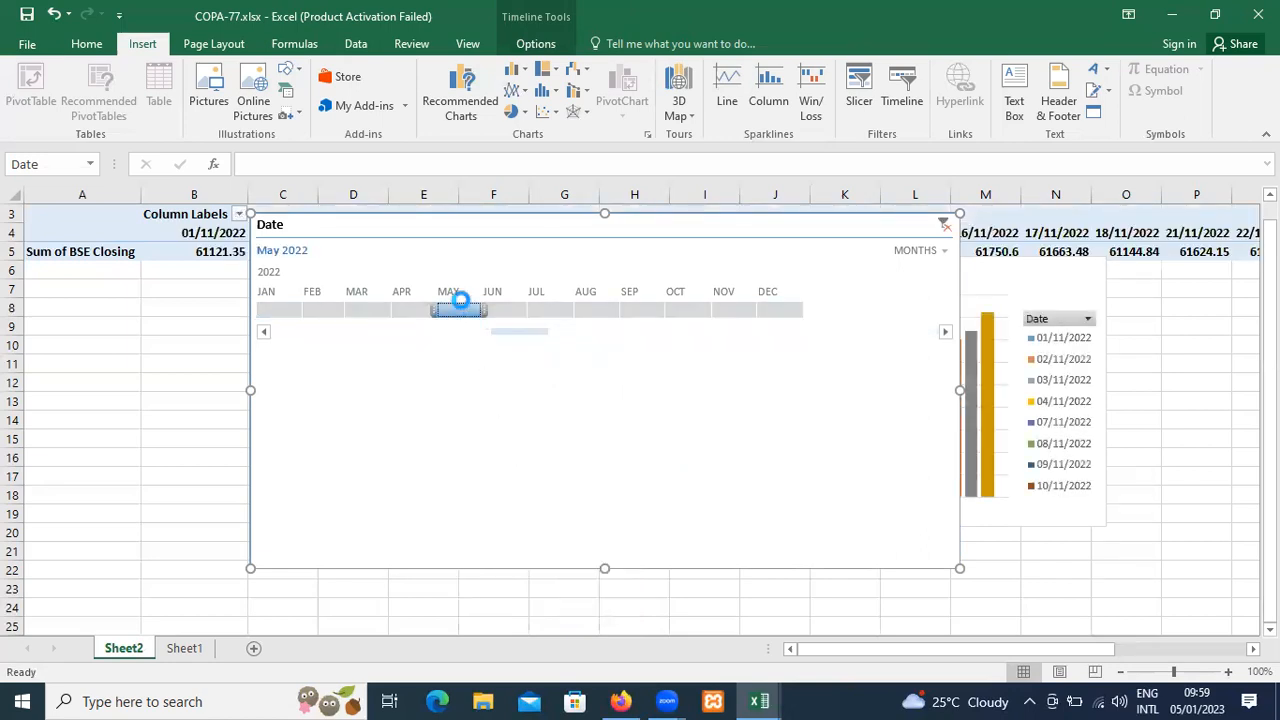
left_click_drag(483, 223, 368, 386)
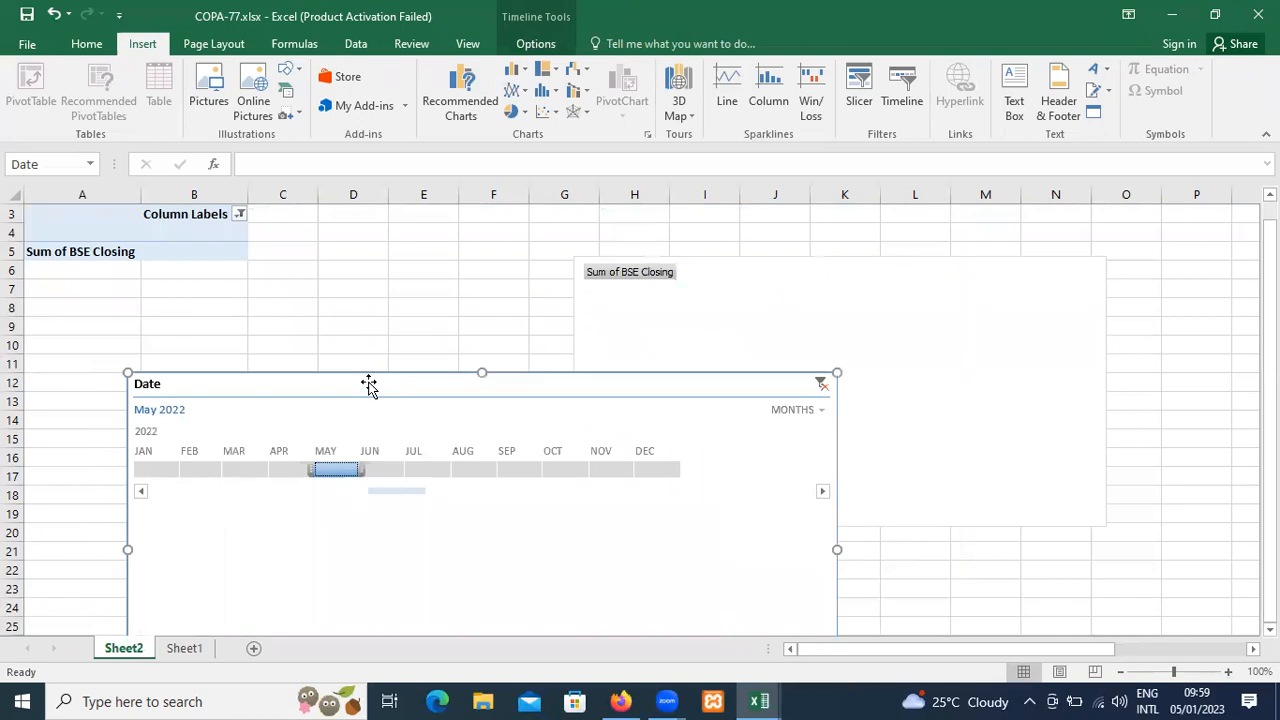
left_click(743, 278)
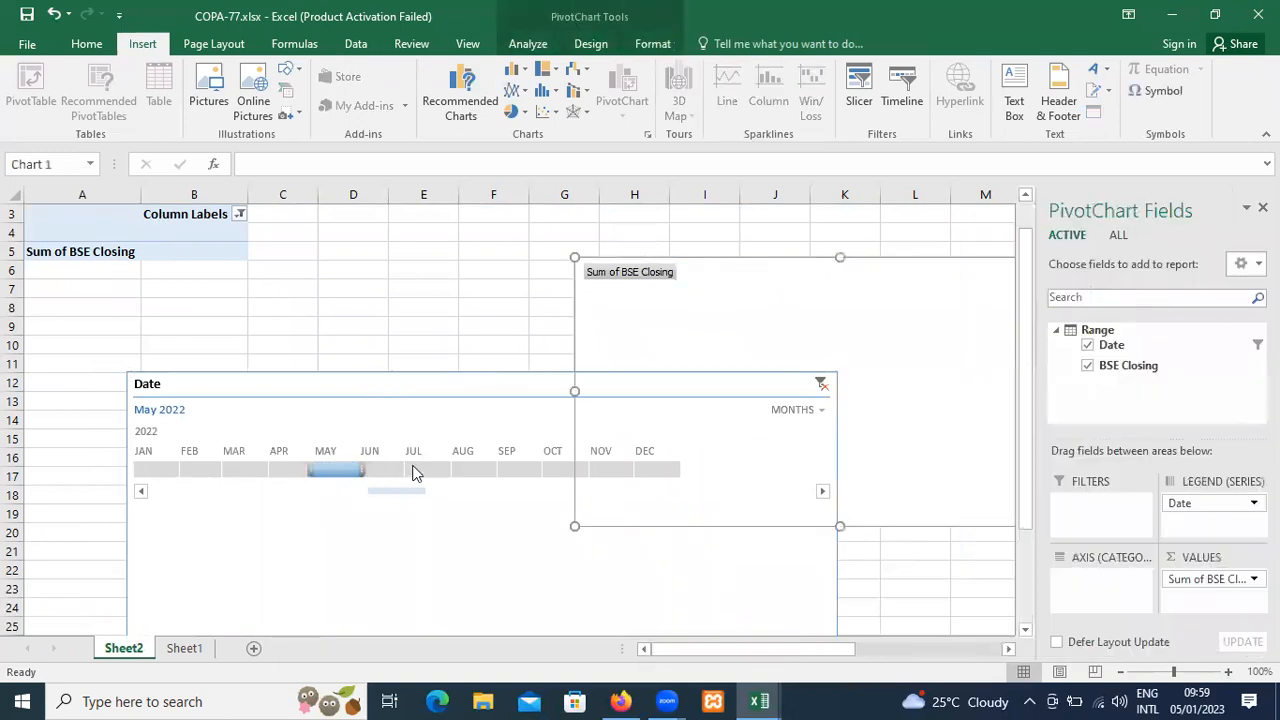
left_click(822, 384)
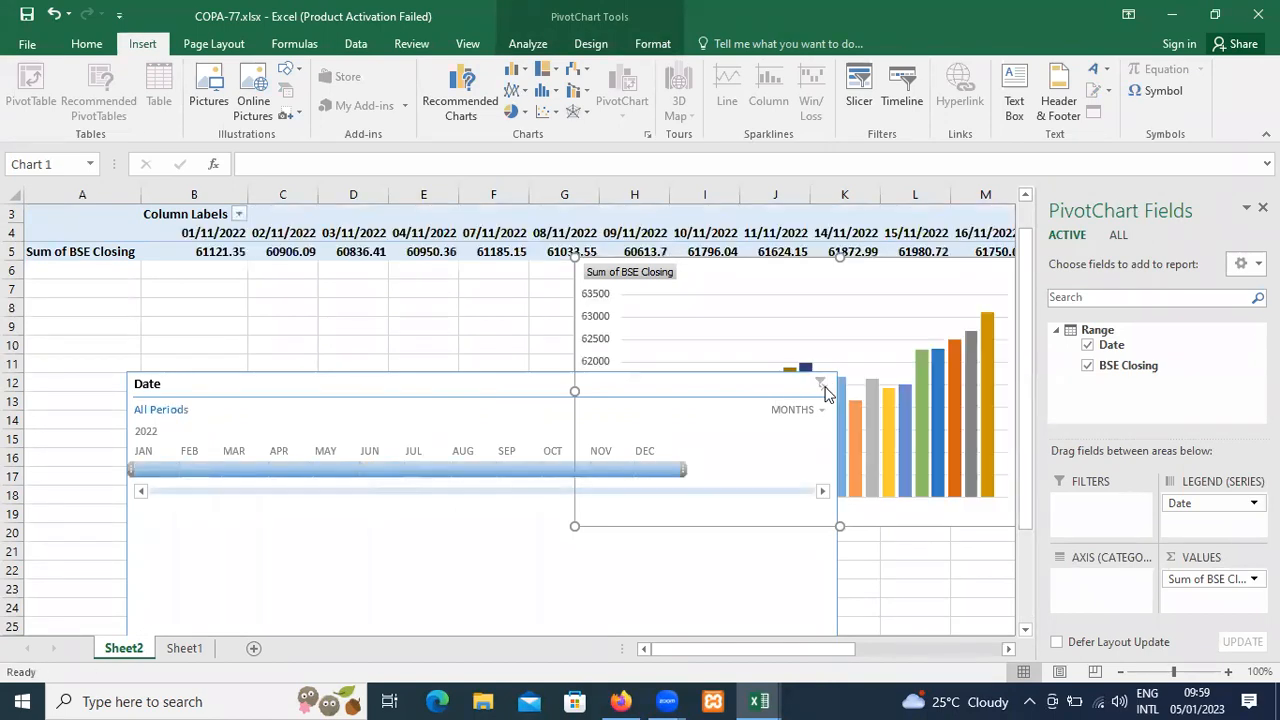
Move the timeline farther off the PivotChart, and filter it to Nov 2022 and clear the filter, doing this twice.
left_click_drag(691, 385, 511, 371)
left_click(491, 456)
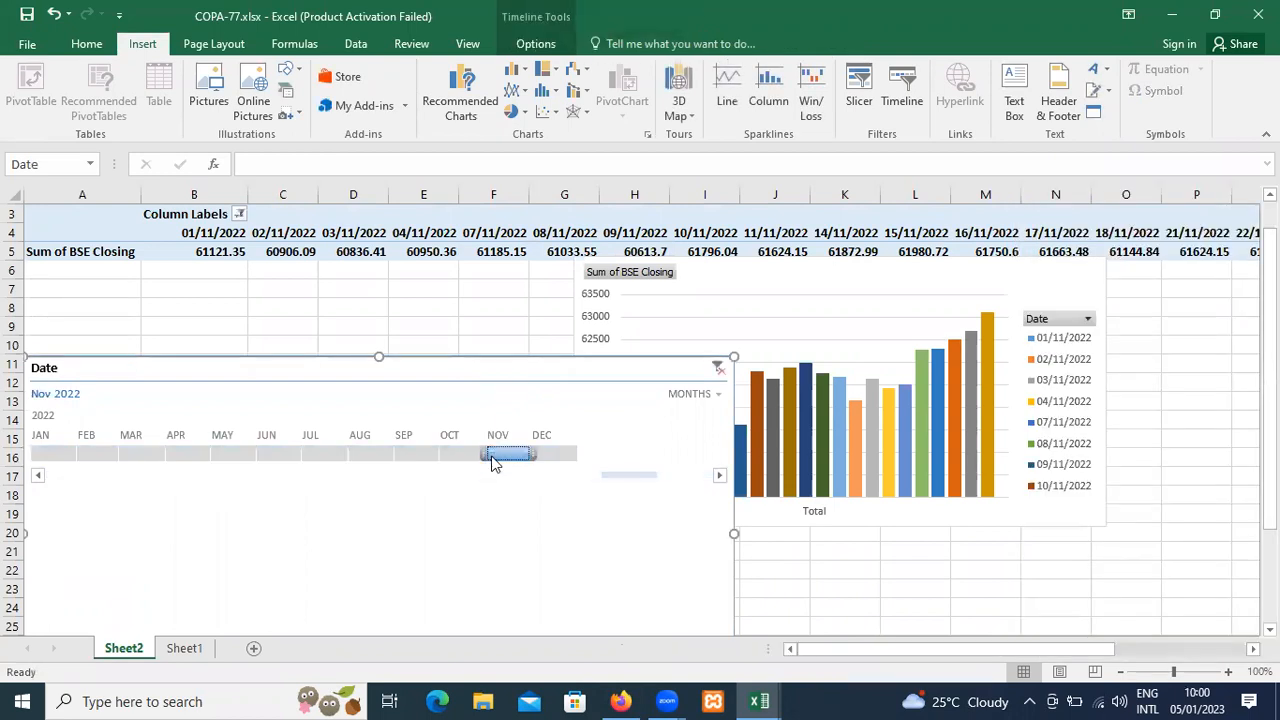
right_click(491, 460)
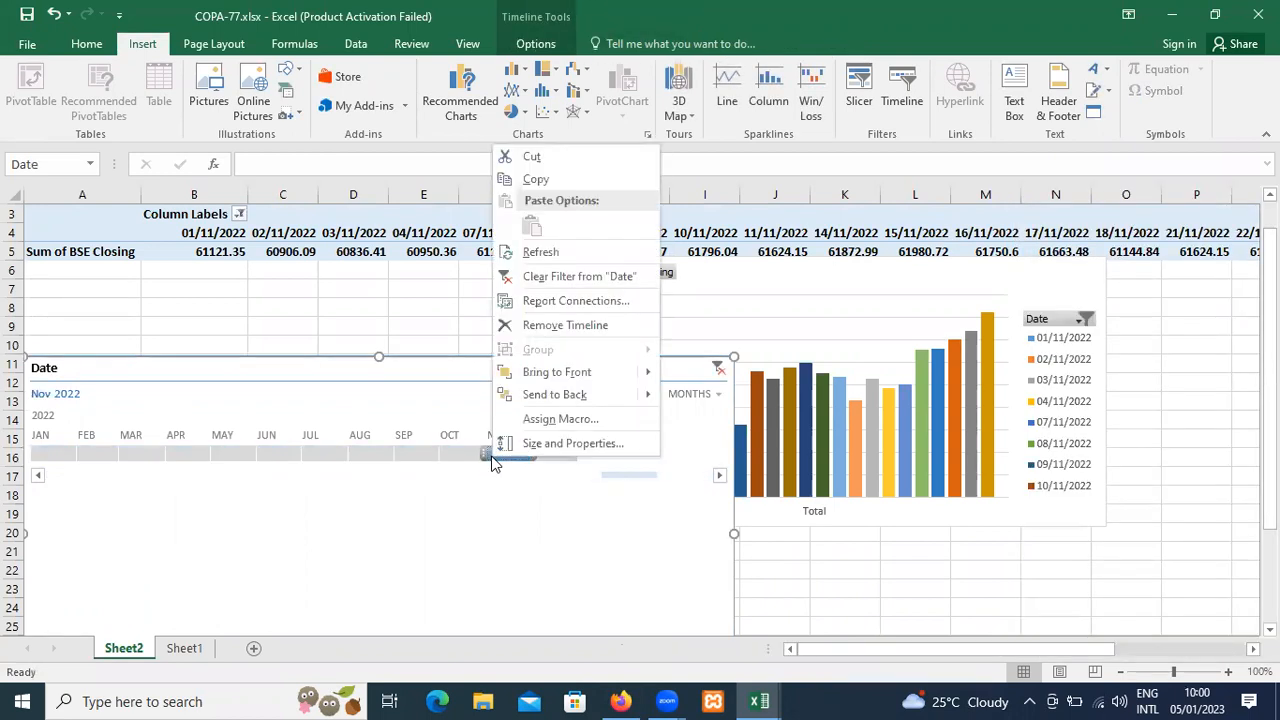
left_click(543, 276)
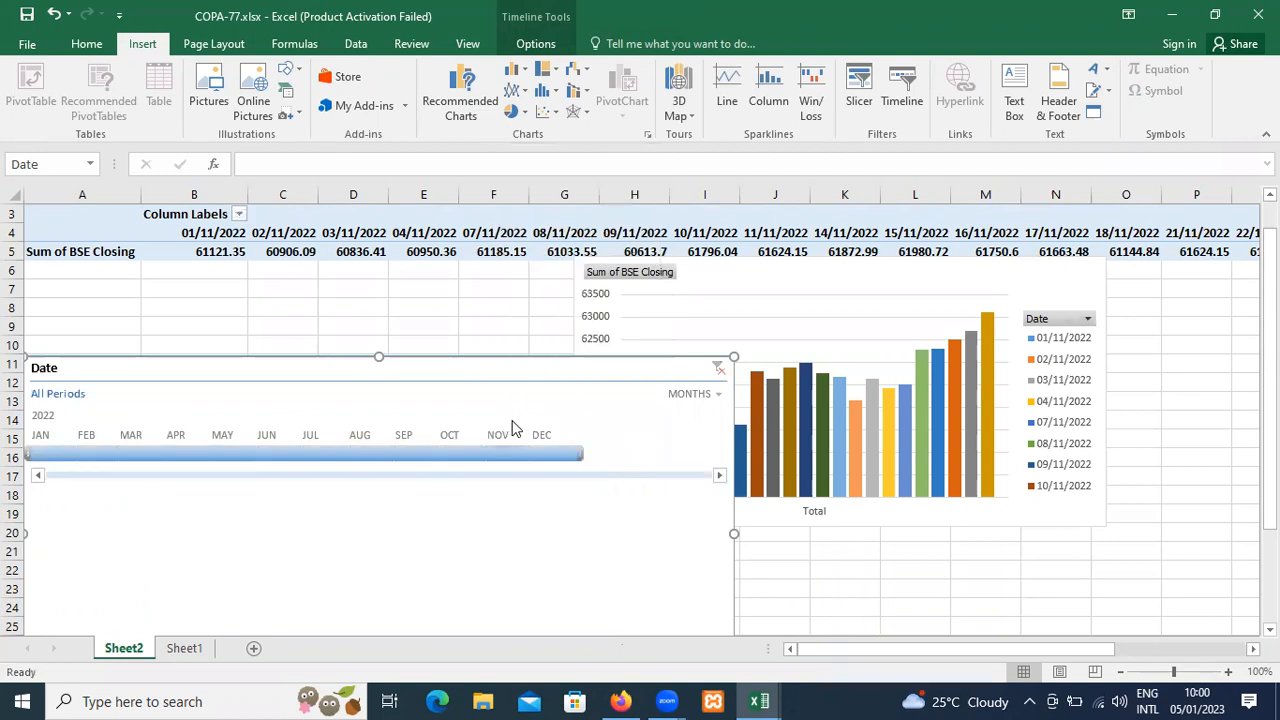
left_click(497, 458)
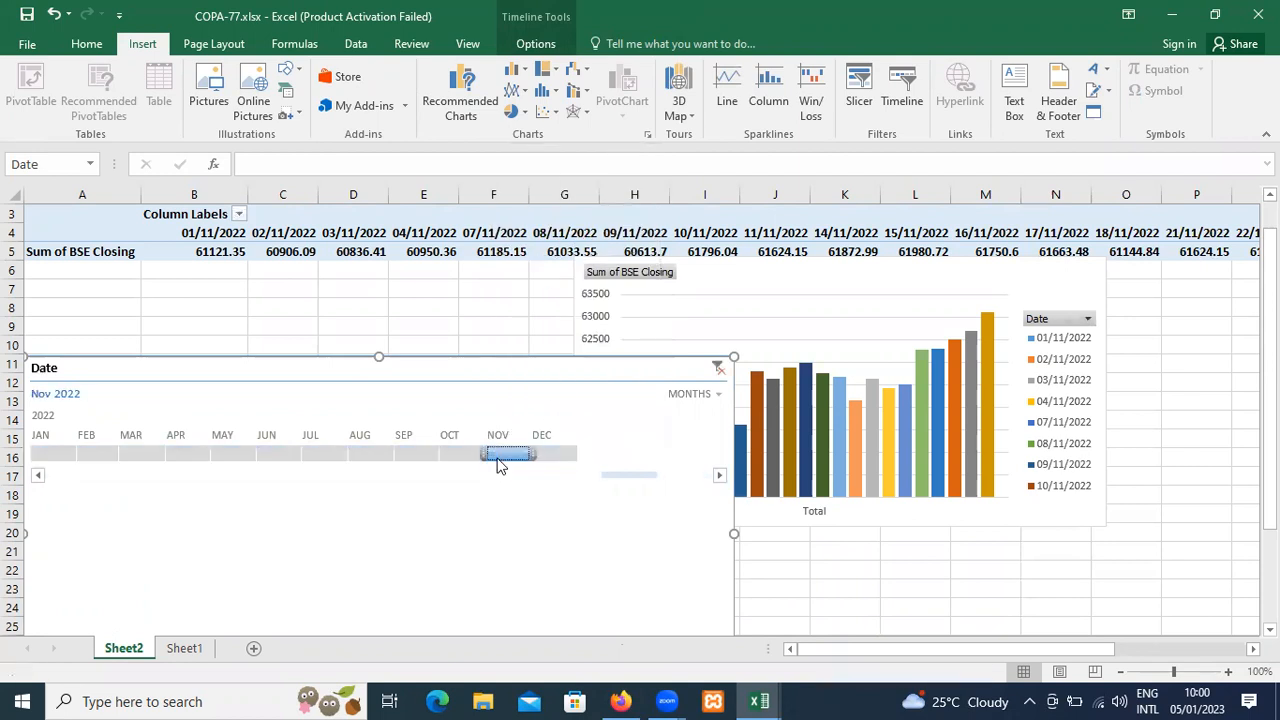
right_click(498, 462)
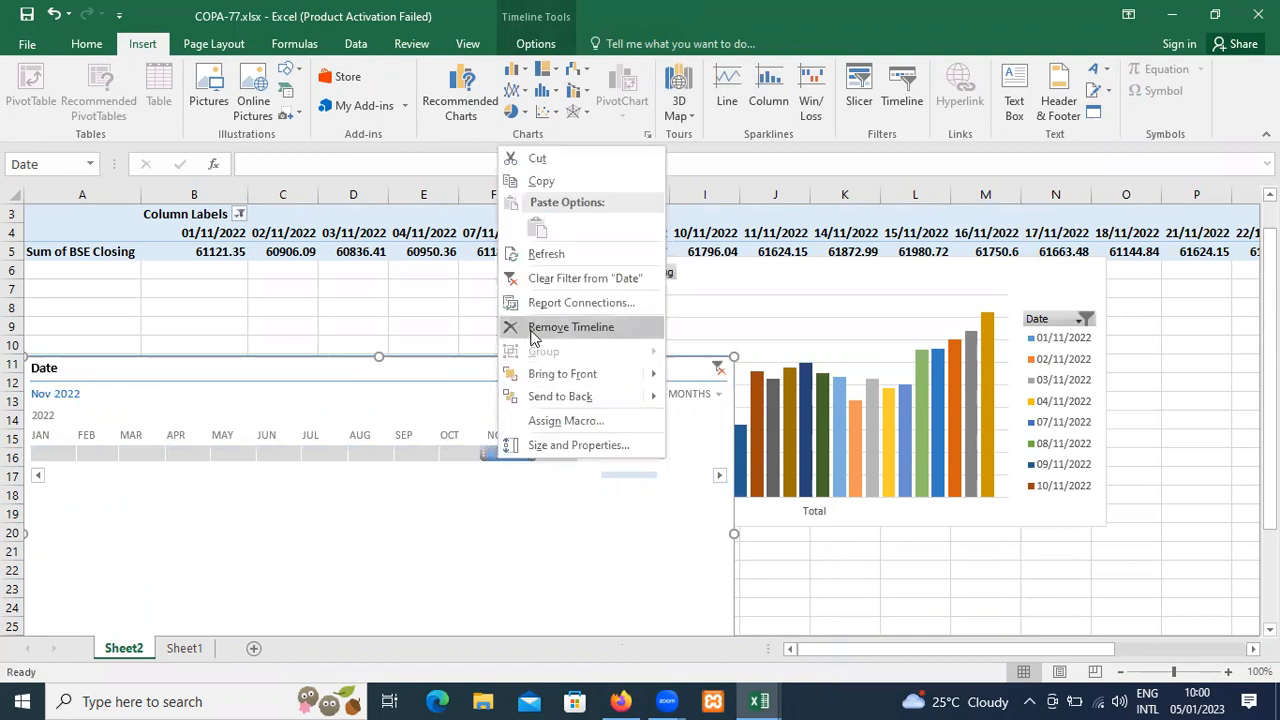
left_click(532, 286)
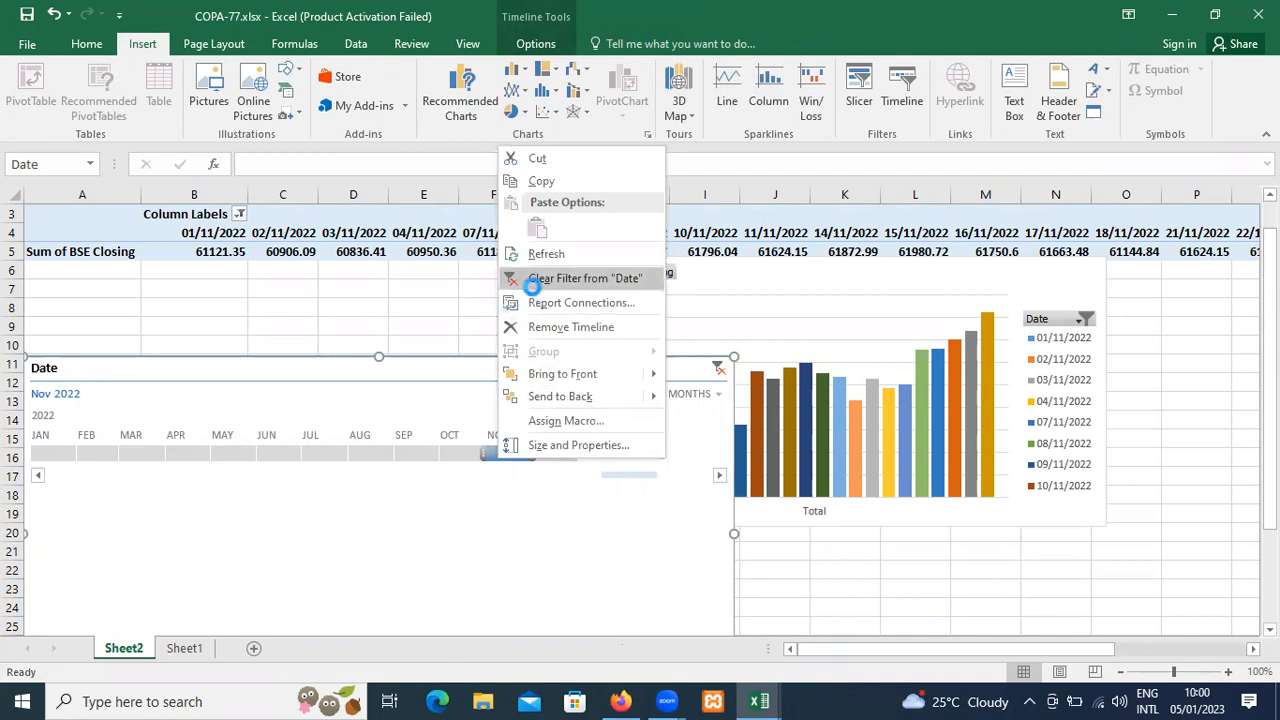
Select Nov 2022 on the timeline and remove the timeline from the sheet.
left_click(500, 453)
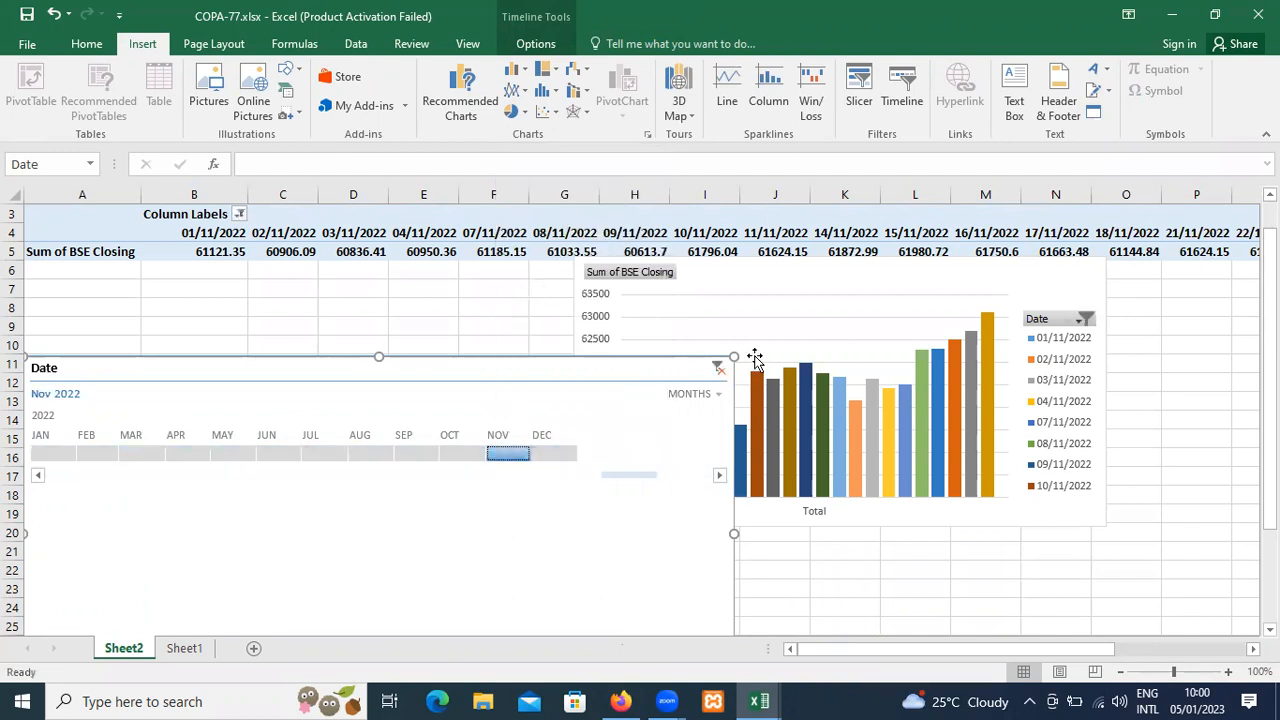
right_click(489, 452)
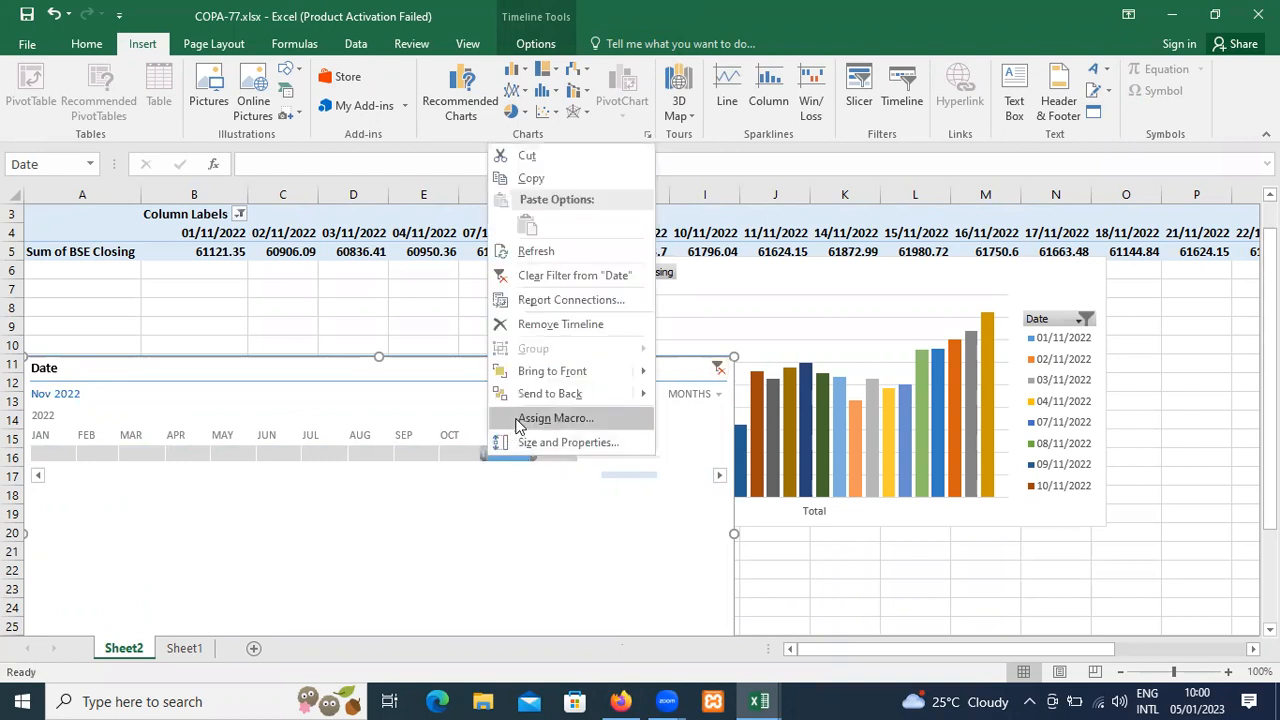
left_click(540, 326)
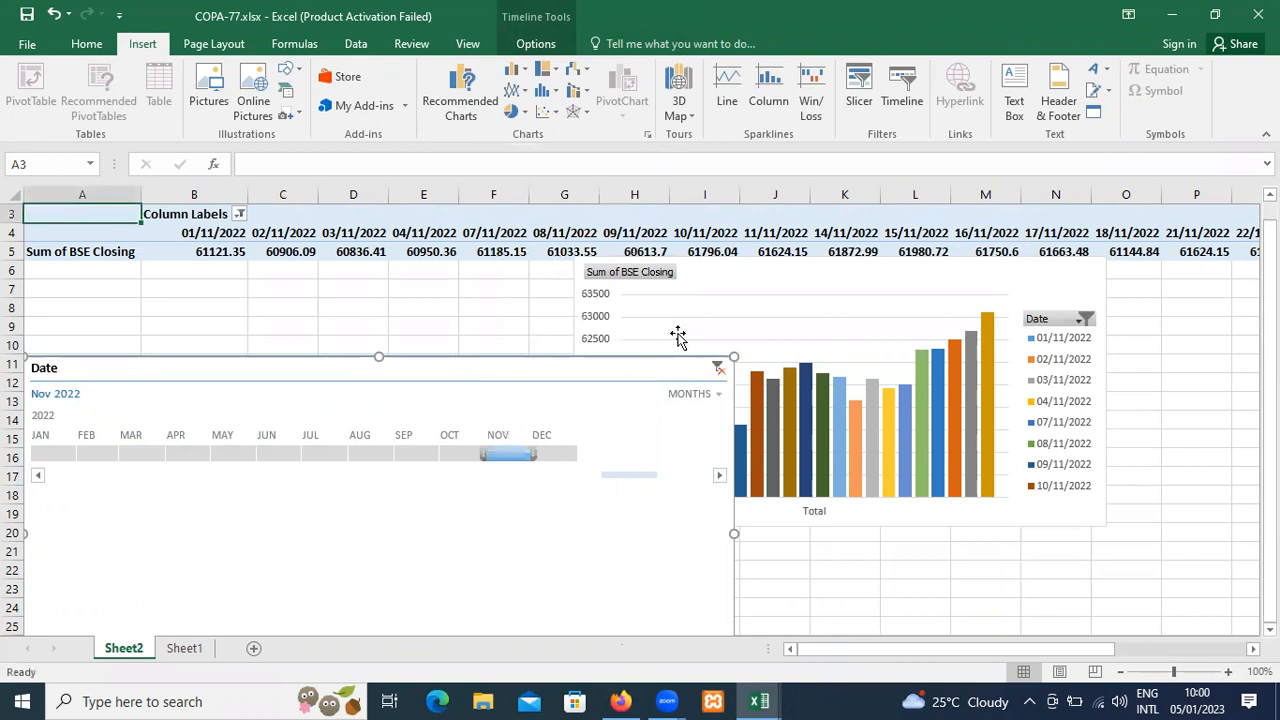
Insert a new timeline for the Date field from the PivotChart.
left_click(700, 290)
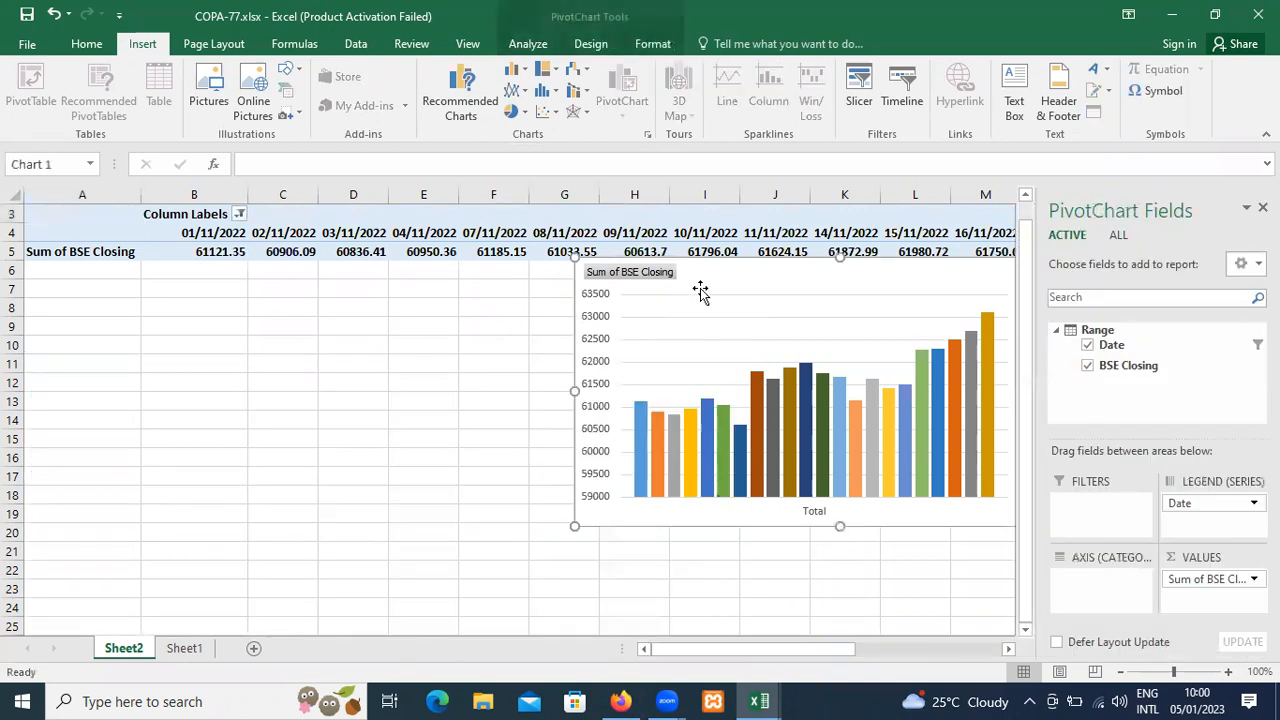
left_click(895, 101)
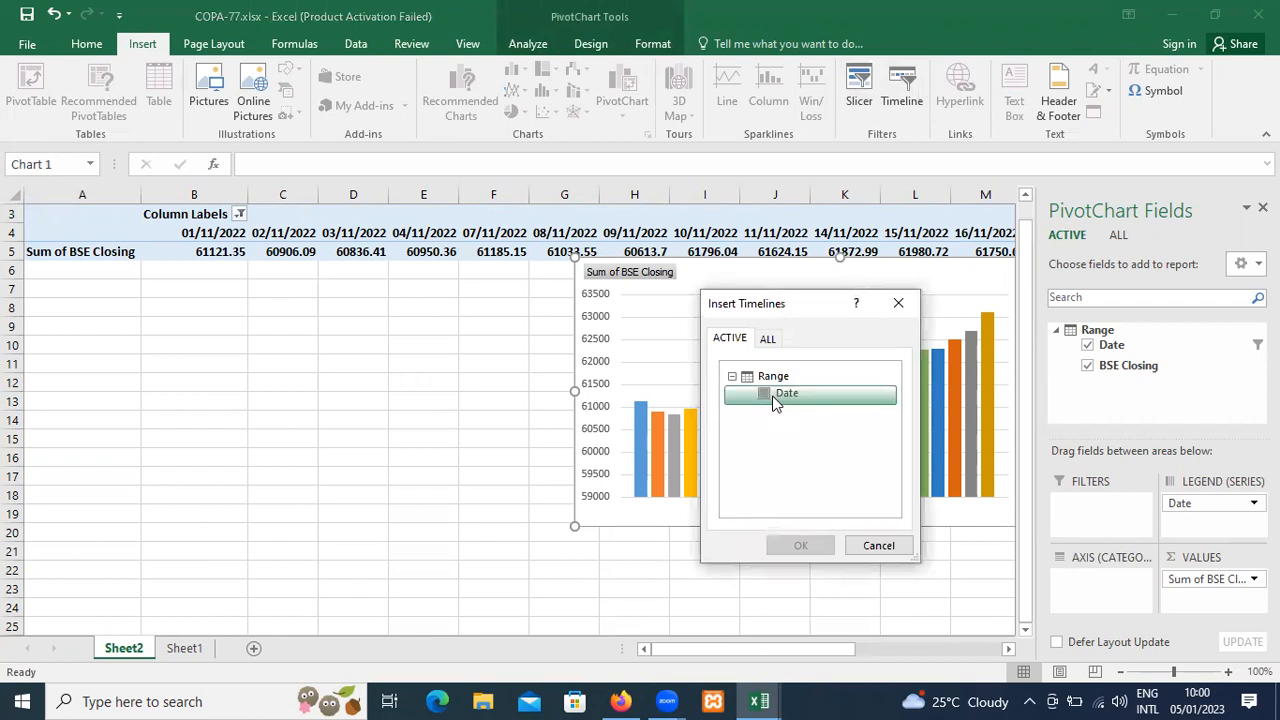
left_click(775, 396)
left_click(802, 544)
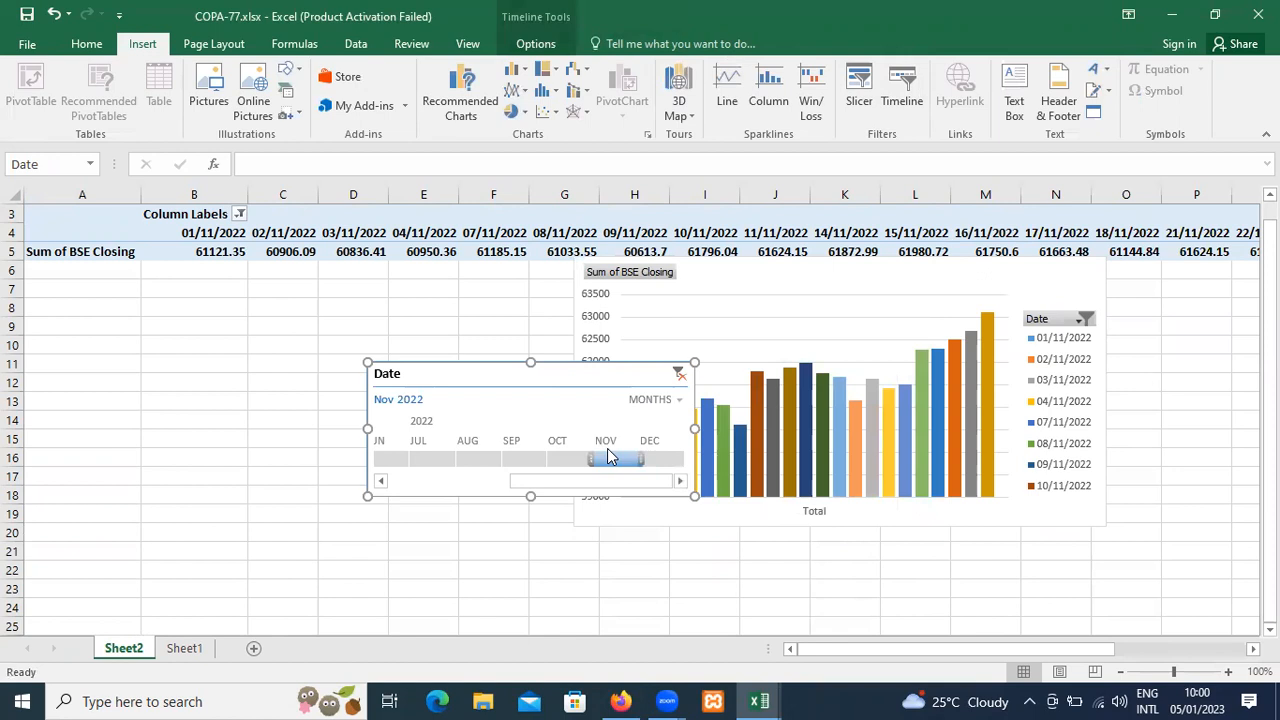
Clear the Date filter on the new timeline, filter it to Nov 2022, and clear the filter again.
right_click(612, 460)
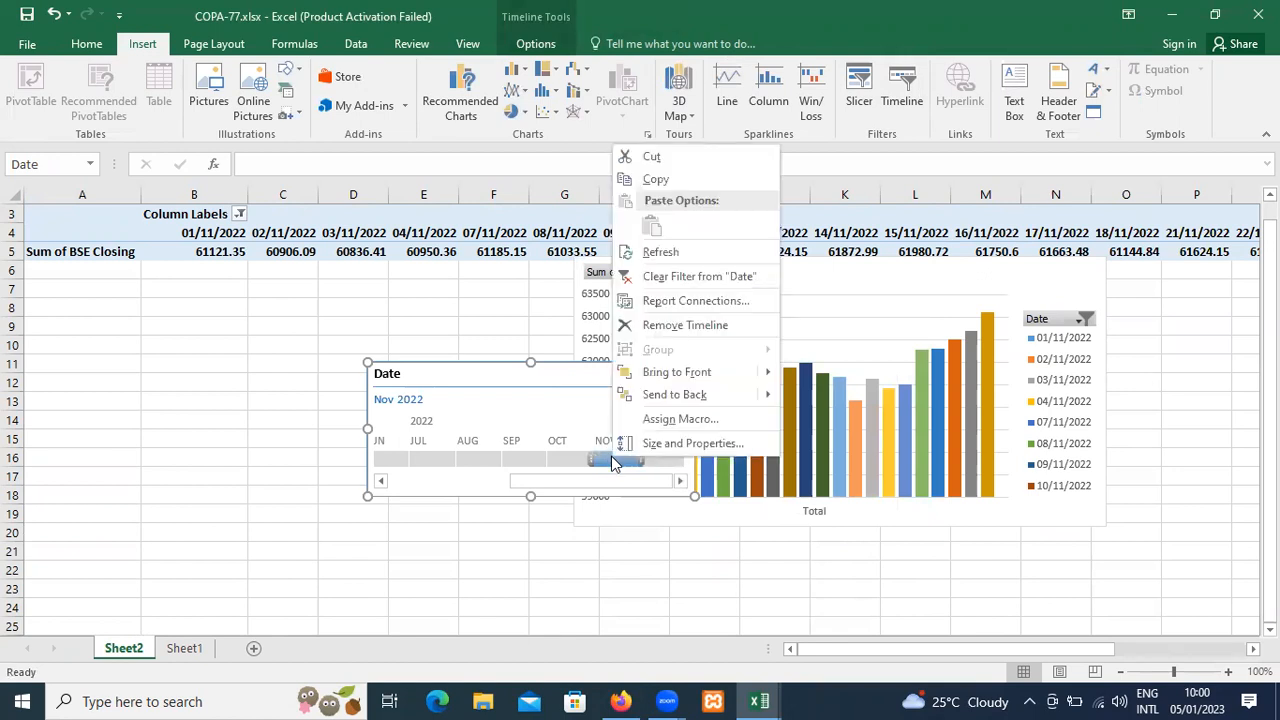
left_click(646, 277)
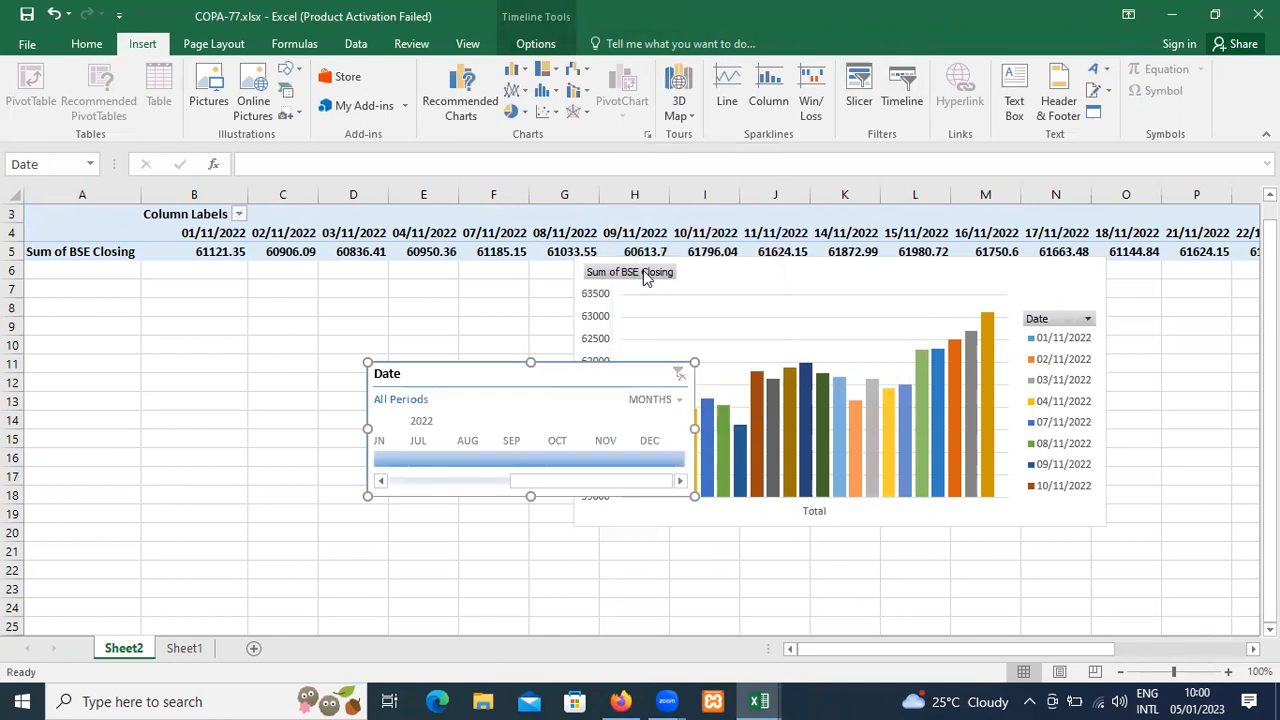
left_click(604, 446)
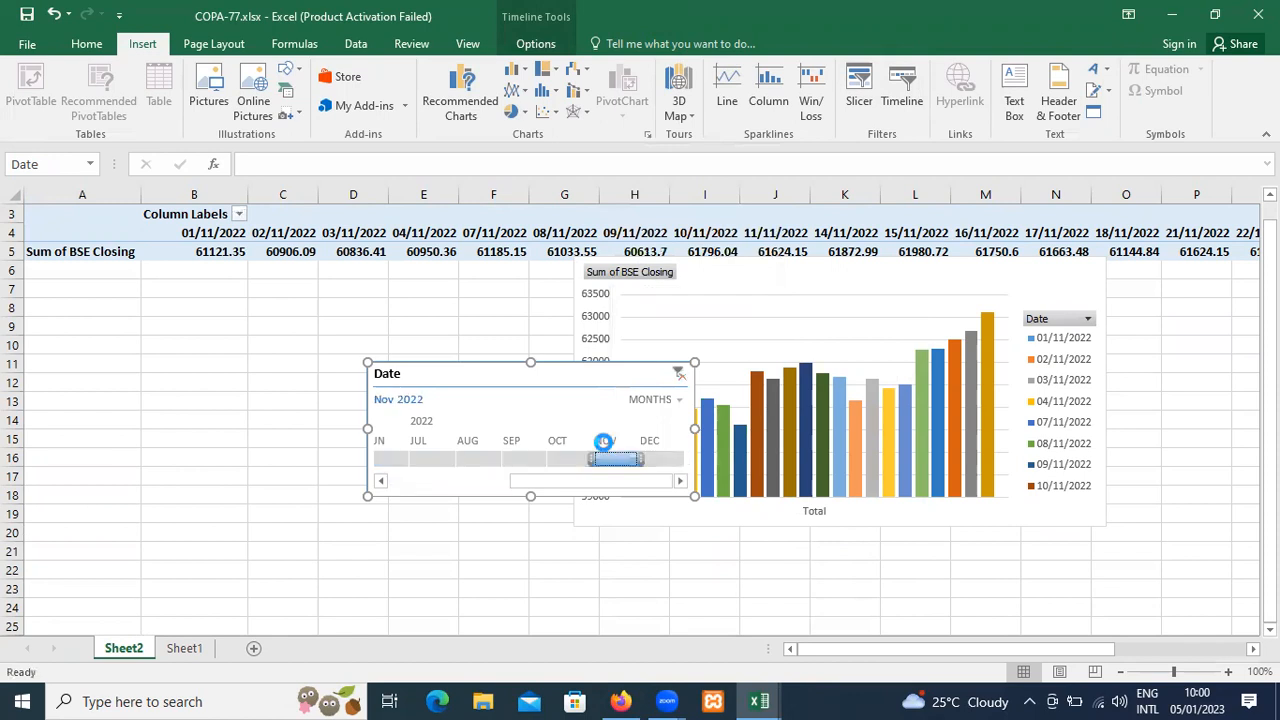
right_click(605, 450)
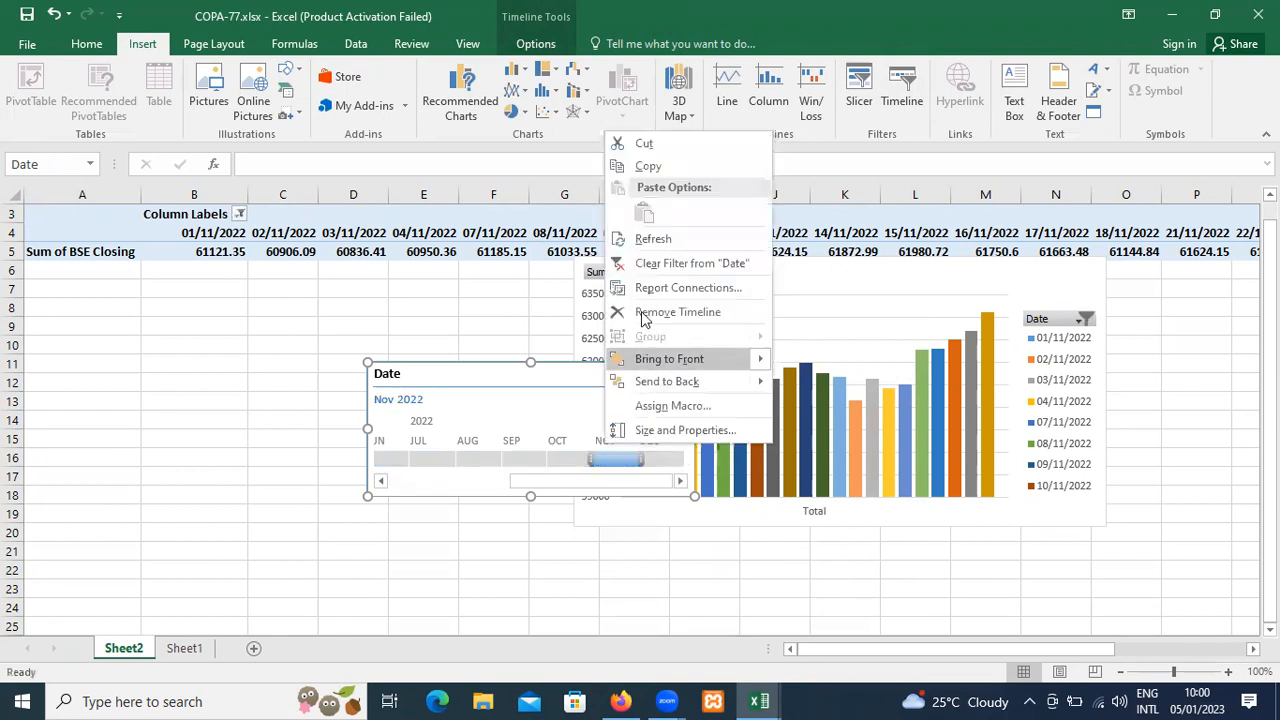
left_click(645, 268)
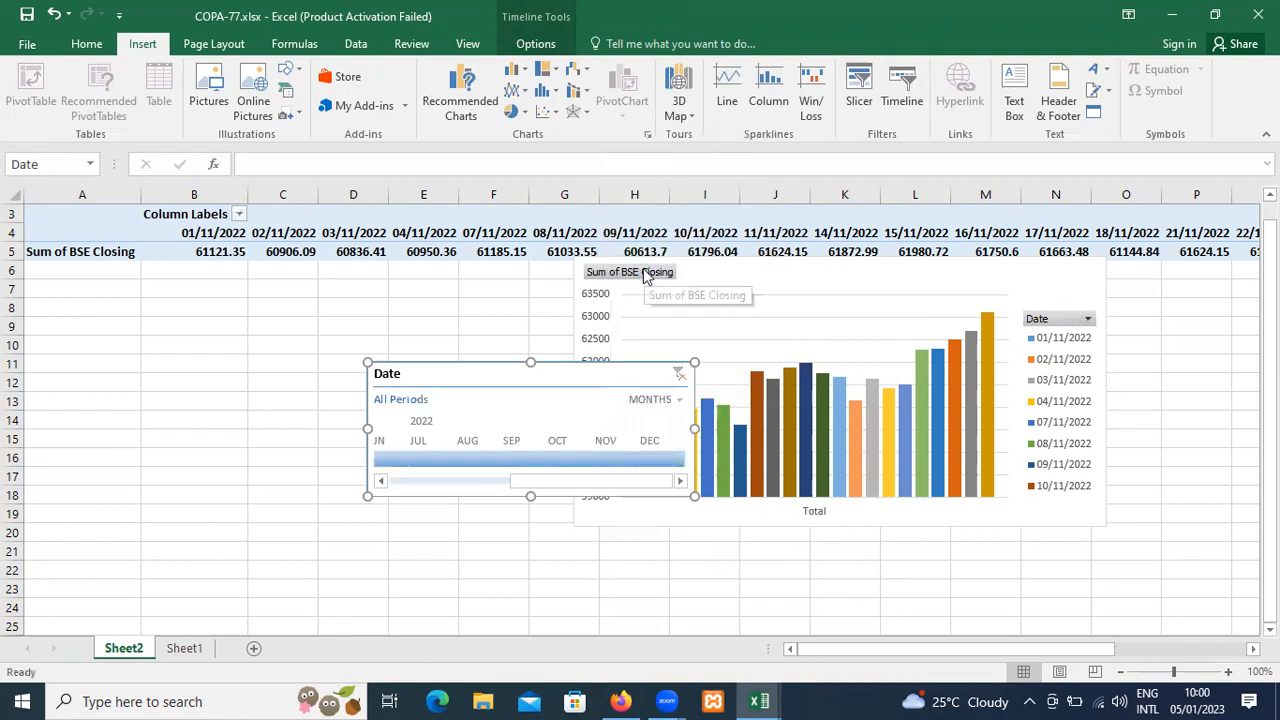
Filter the timeline month by month through Aug, Sep, Oct, Nov and Dec 2022, followed by Jul, Aug and Sep 2022.
left_click(496, 462)
right_click(496, 462)
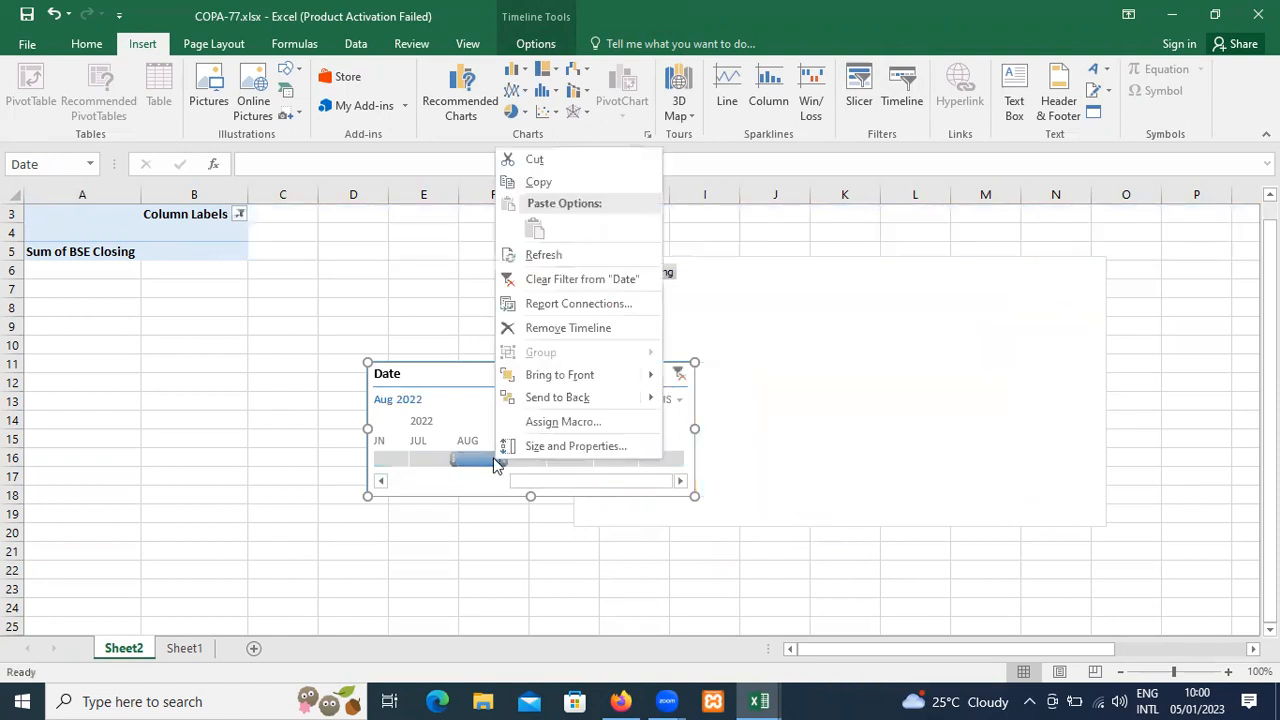
left_click(443, 374)
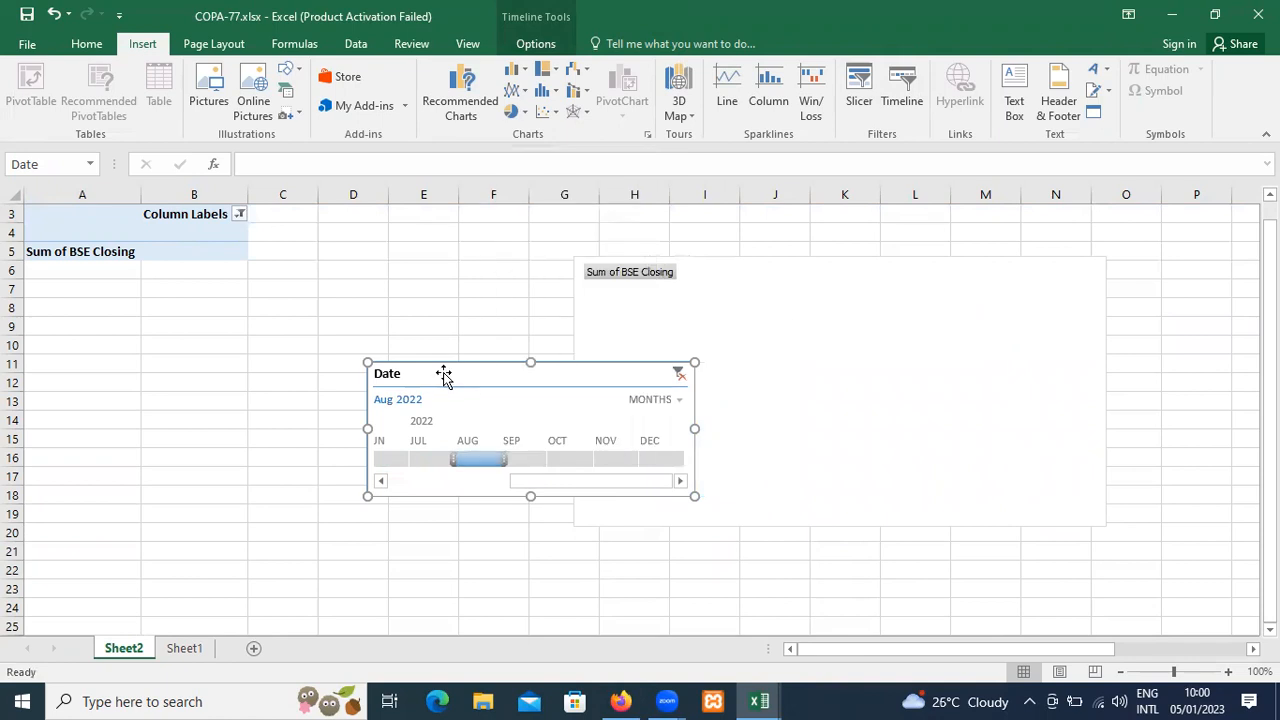
left_click(522, 463)
left_click(570, 456)
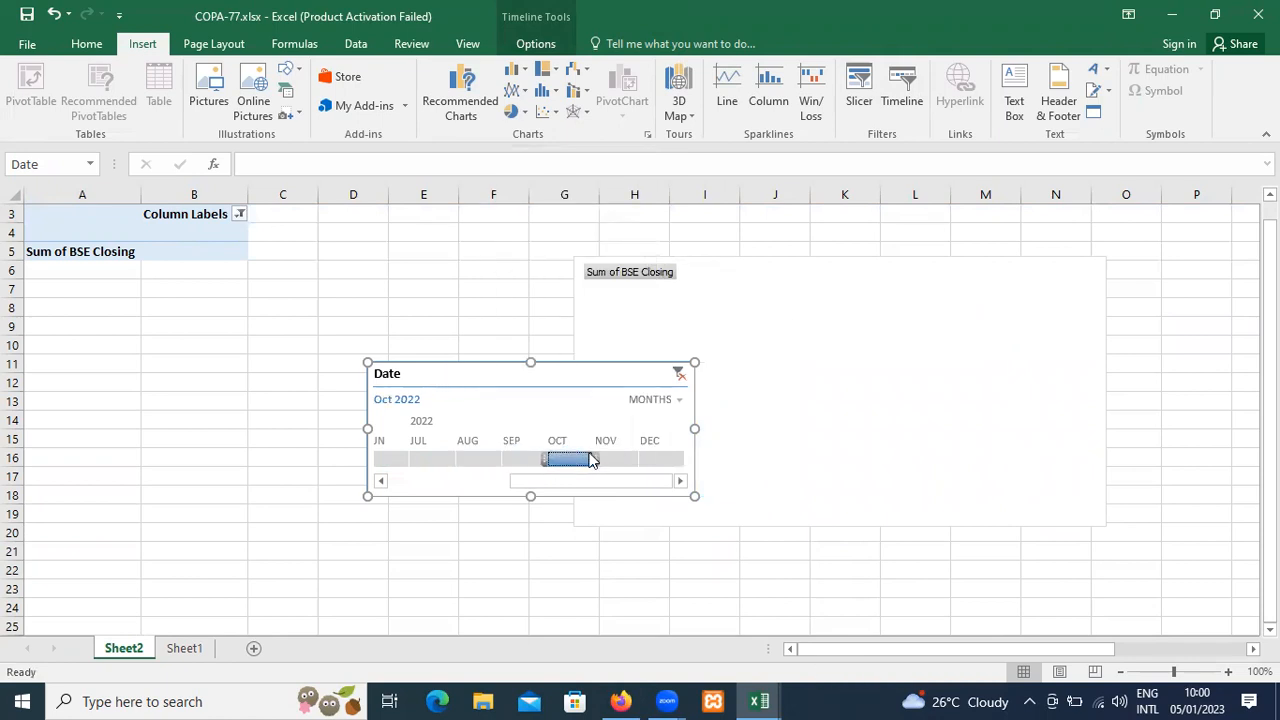
left_click(612, 460)
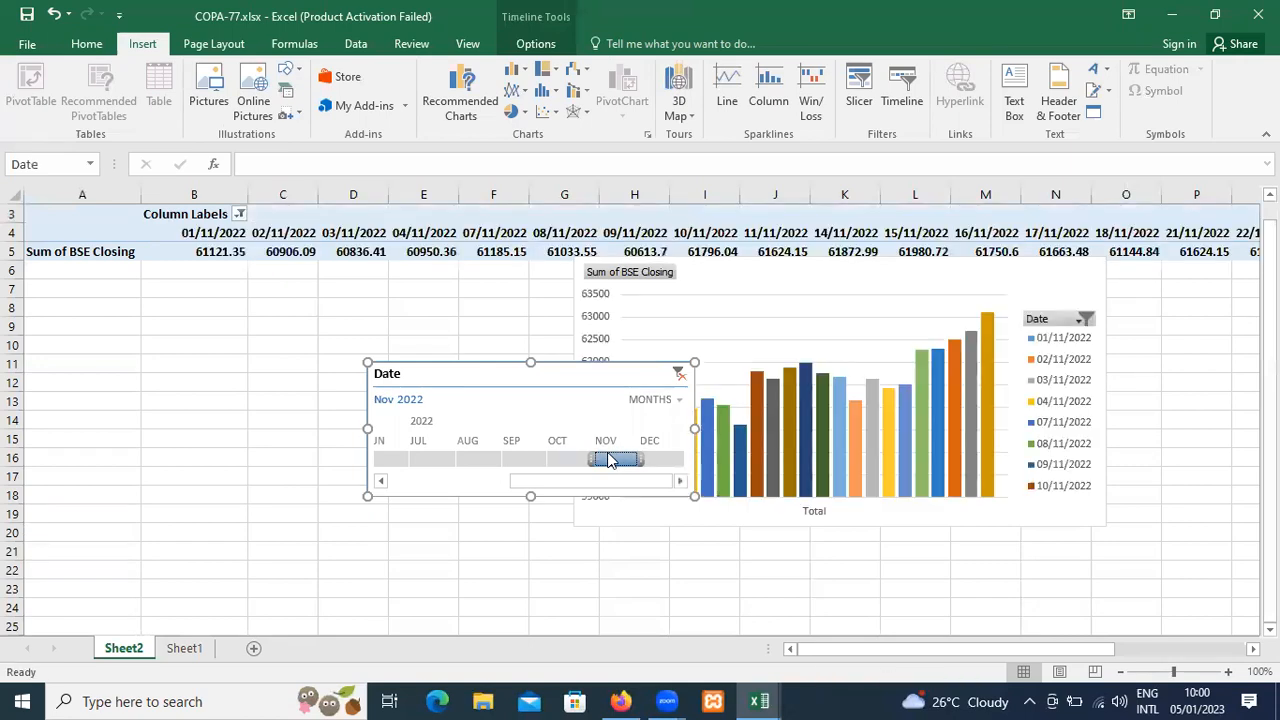
left_click(667, 461)
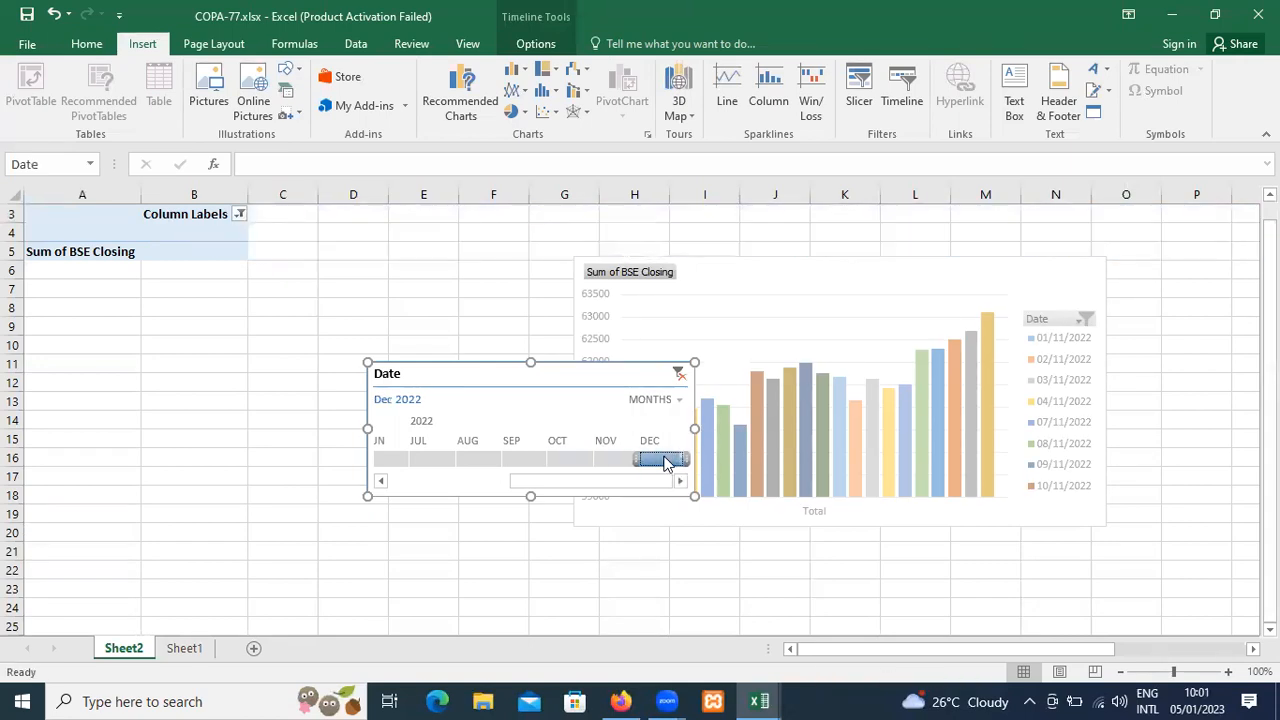
left_click(446, 461)
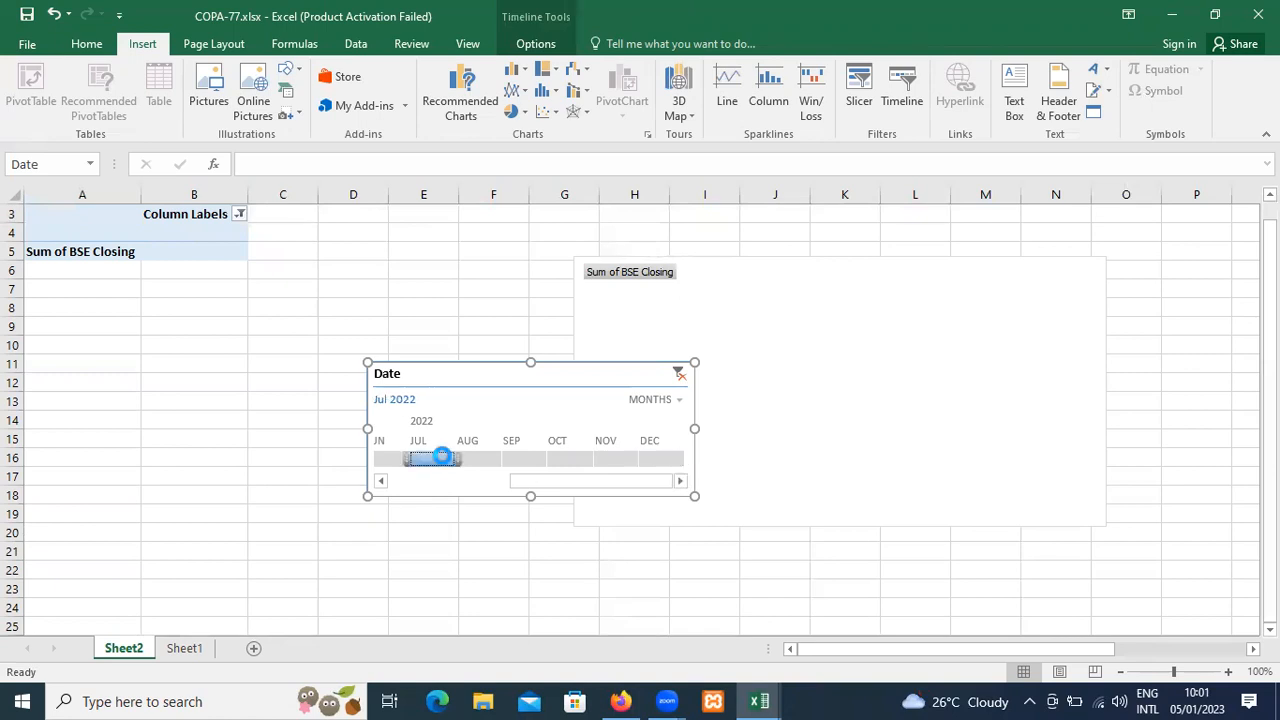
left_click(494, 461)
left_click(521, 459)
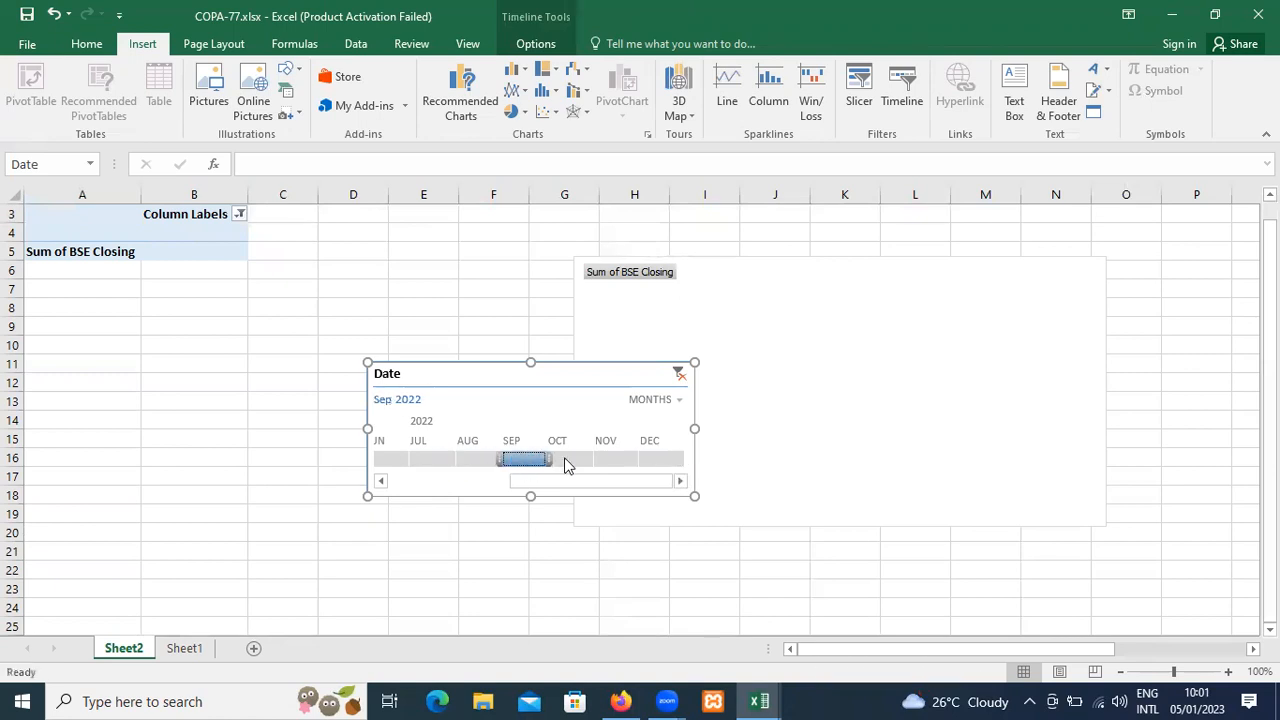
Filter the Date timeline through Oct, Nov and Dec 2022, followed by Aug, Sep and Oct 2022, and deselect it.
left_click(566, 461)
left_click(617, 461)
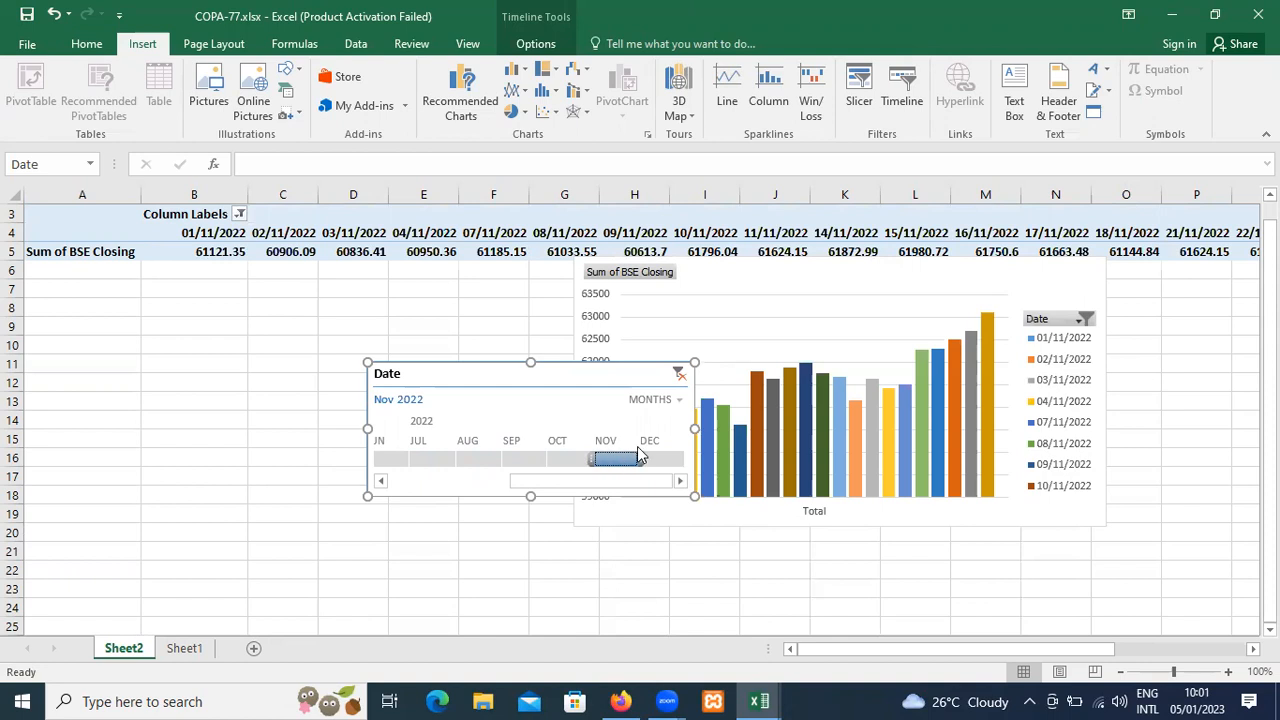
left_click(658, 457)
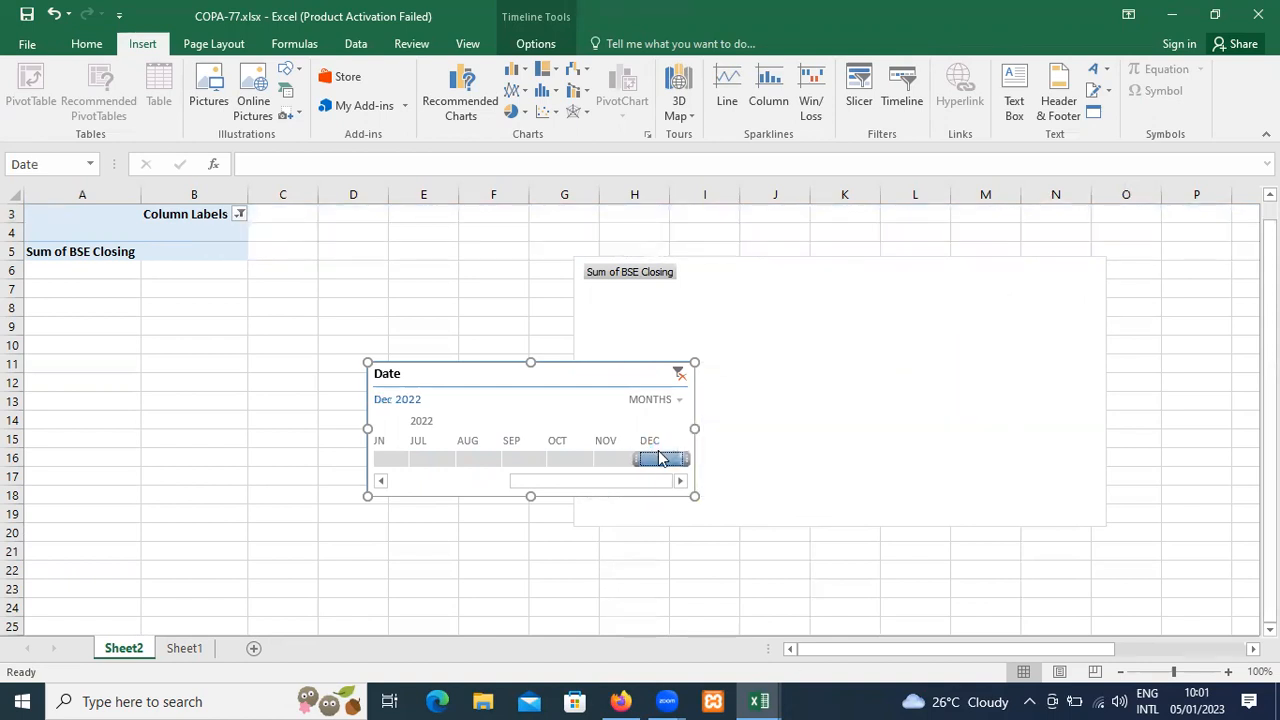
left_click(463, 458)
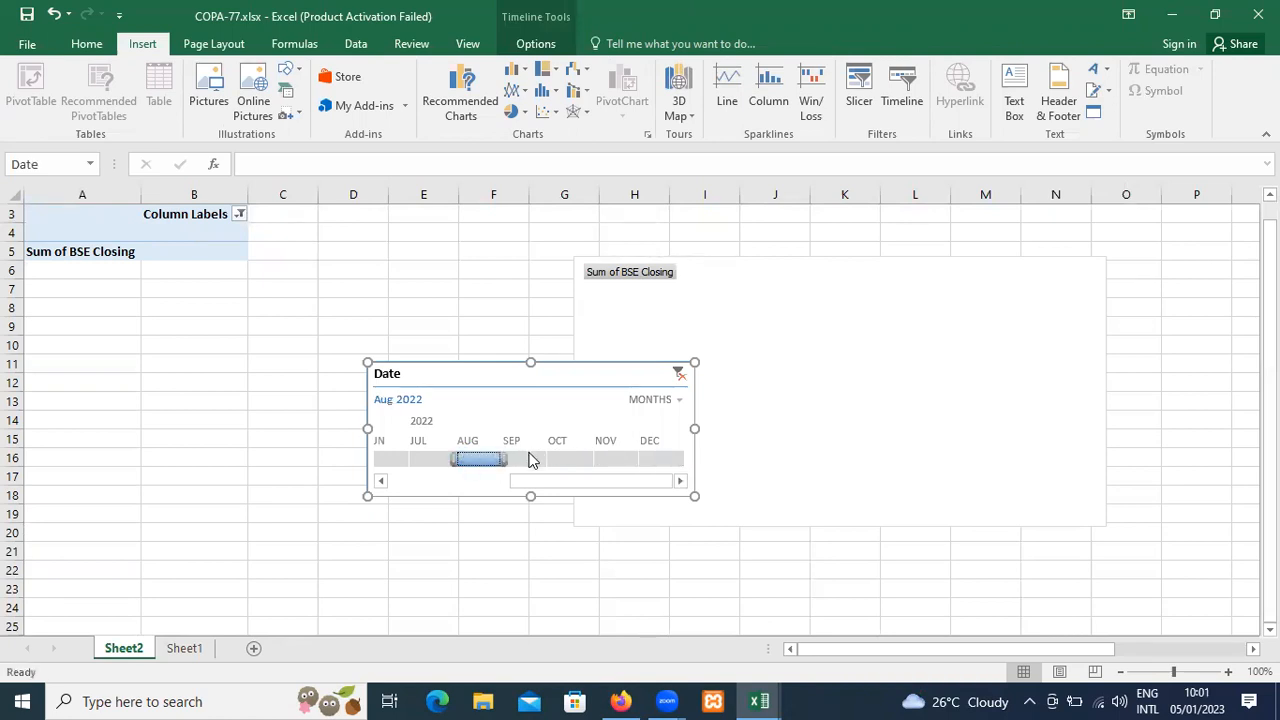
left_click(529, 455)
left_click(560, 455)
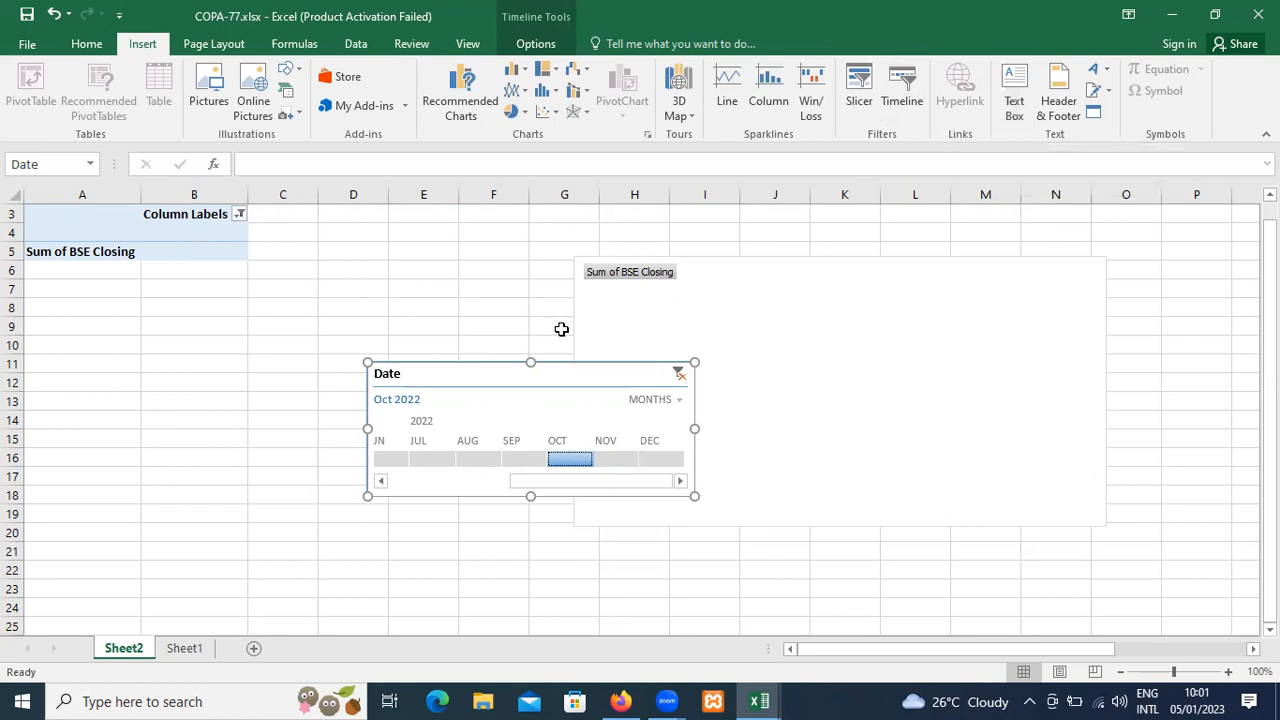
left_click(403, 318)
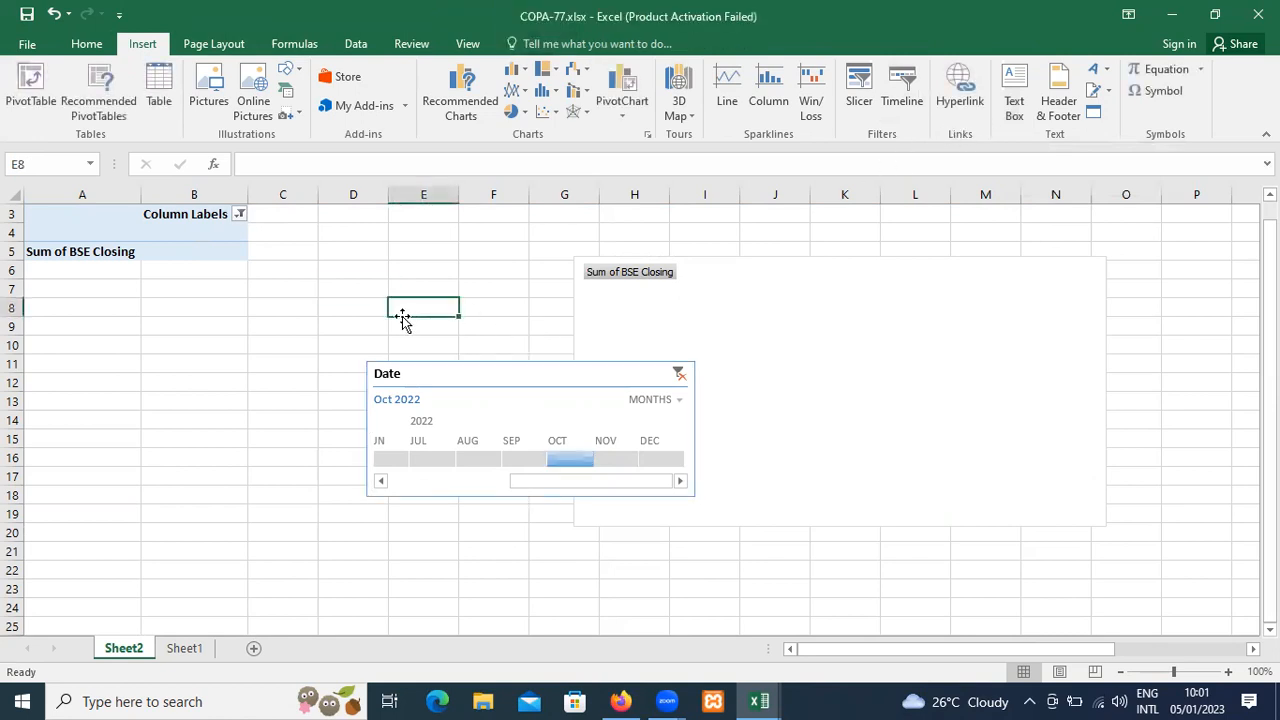
left_click(184, 650)
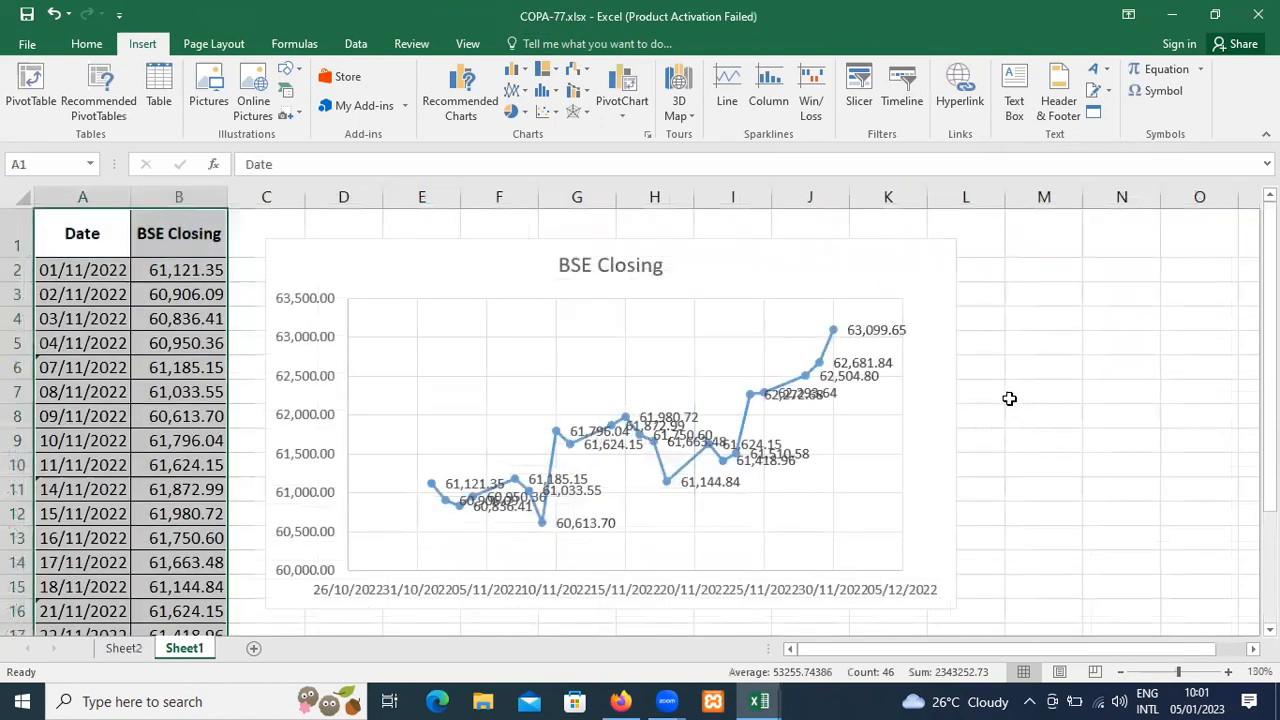
left_click(1010, 396)
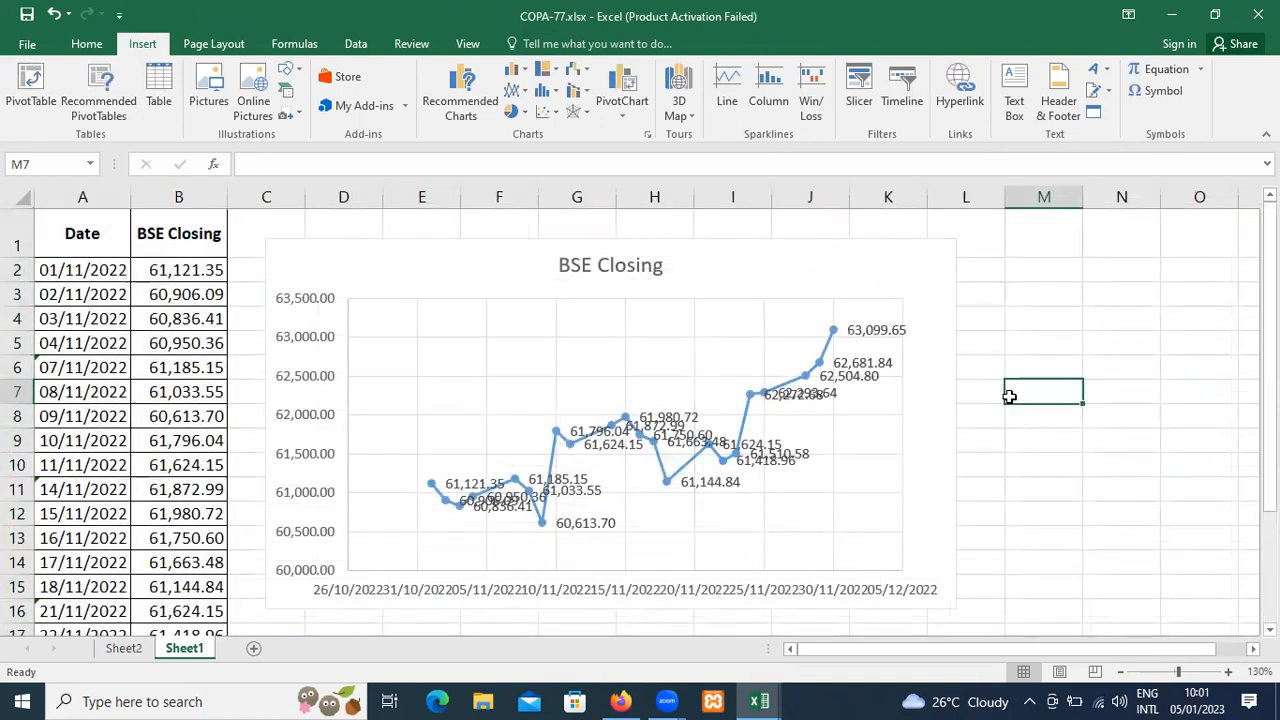
double_click(1010, 396)
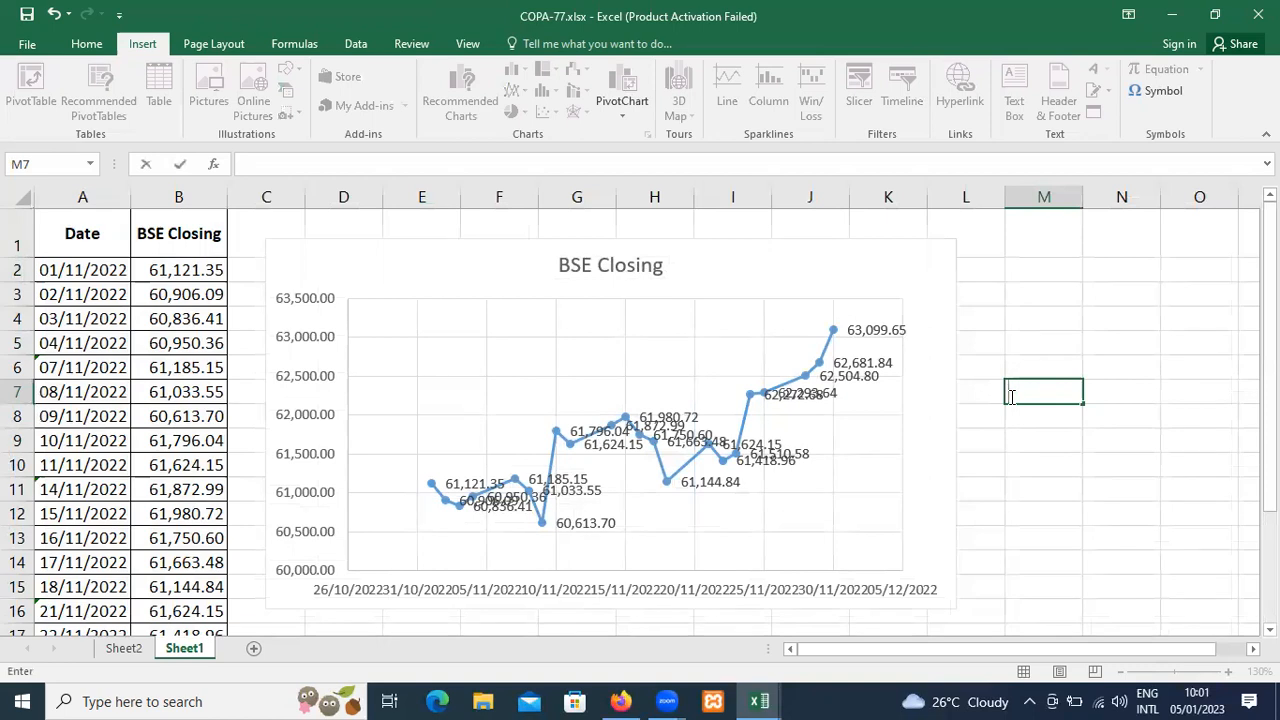
key("Escape")
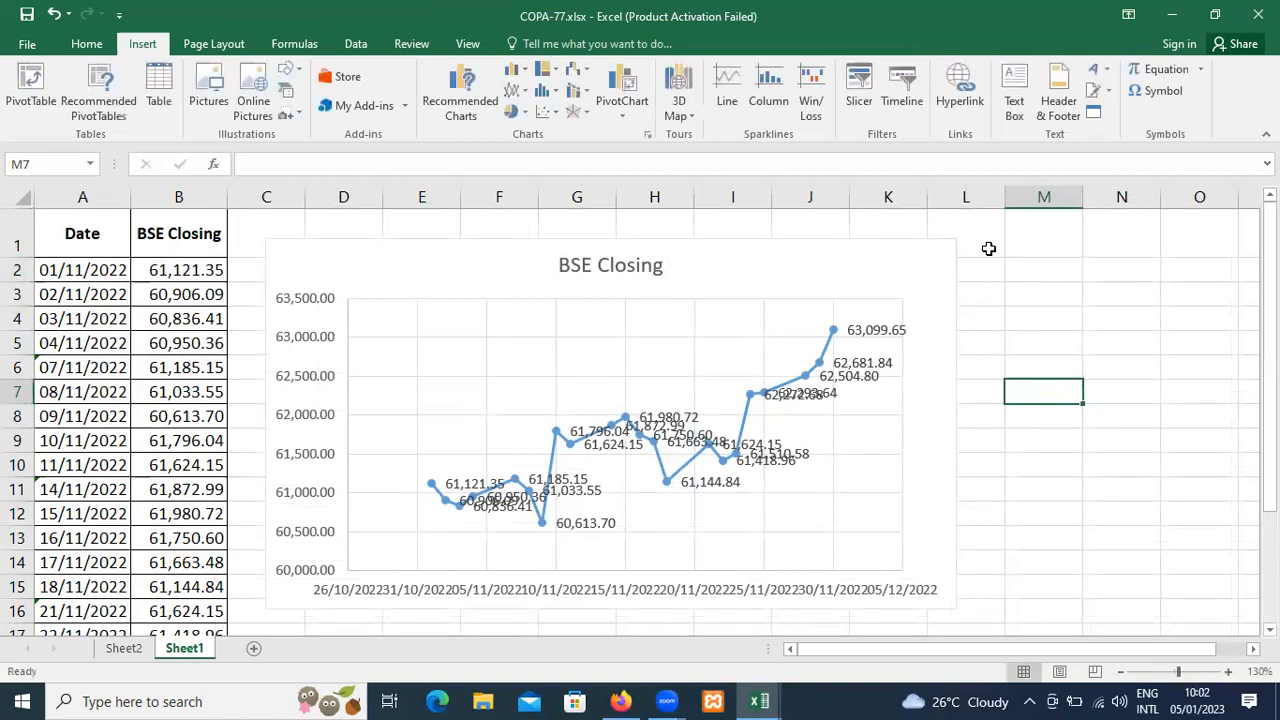
left_click(960, 105)
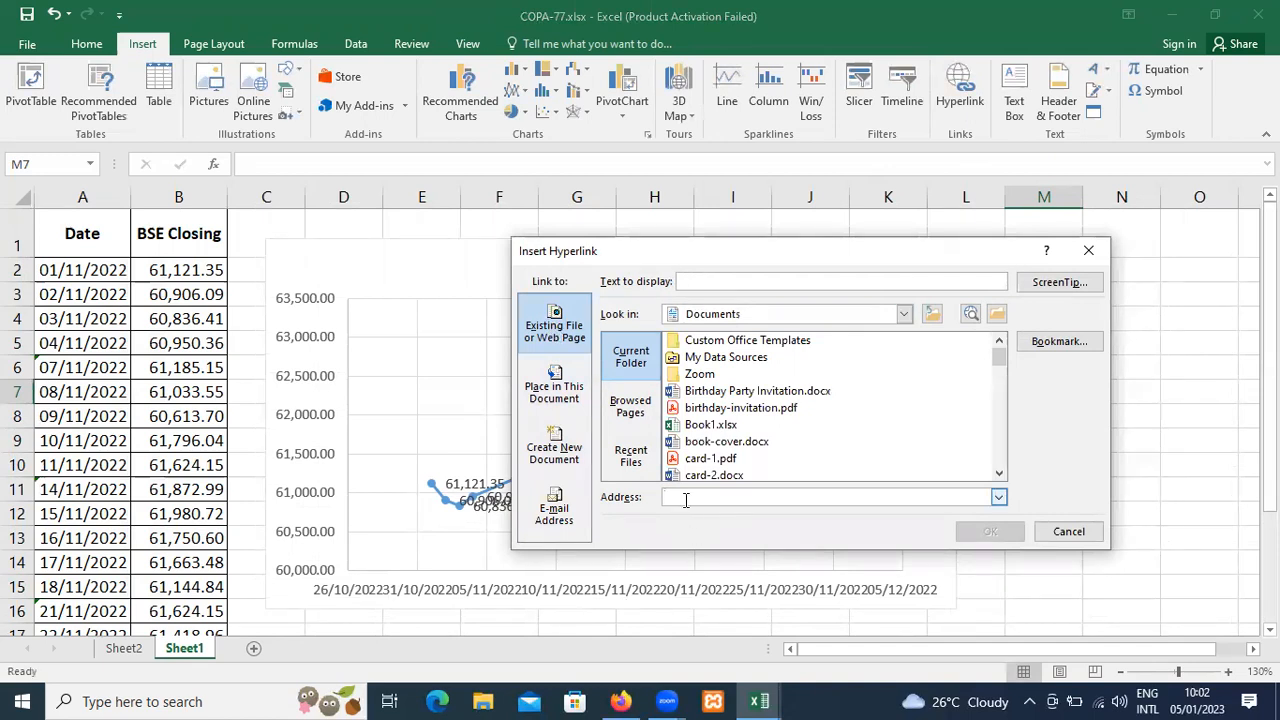
type("https://www.google.co.in")
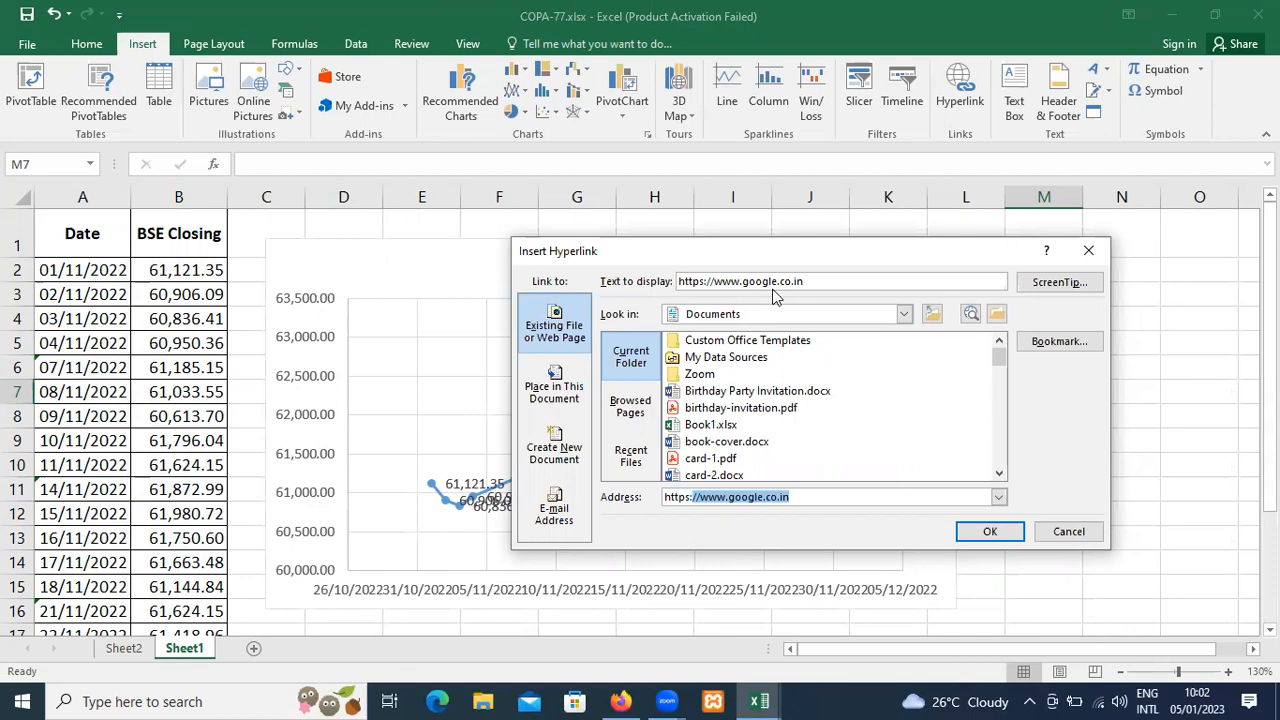
left_click(980, 533)
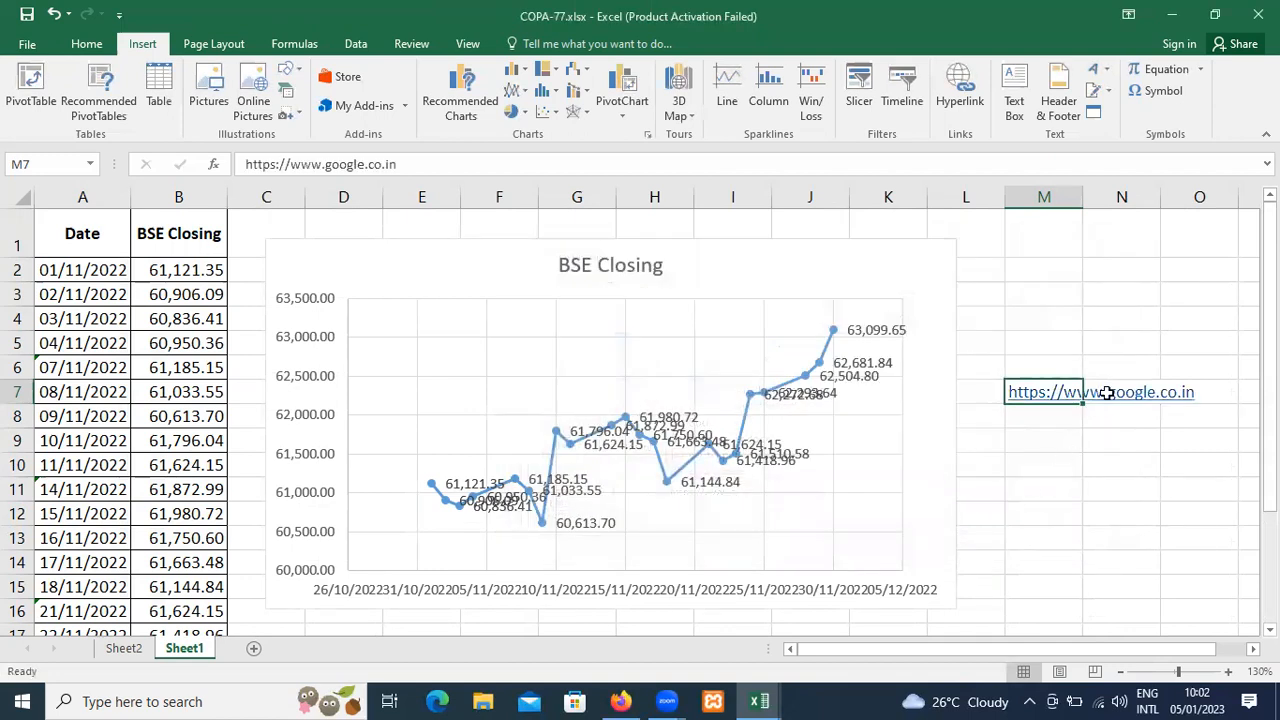
Follow the Google hyperlink in M7, close the browser tab it opens, and return to the workbook in Excel.
left_click(1074, 432)
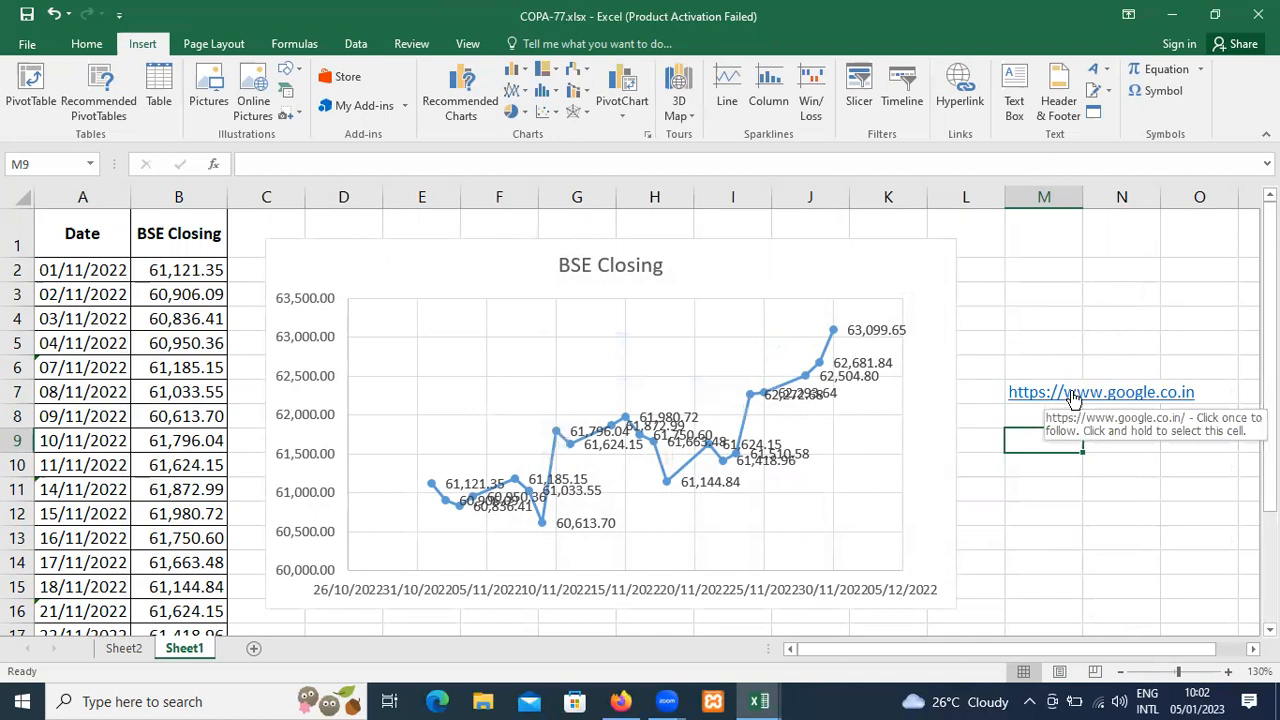
left_click(1072, 393)
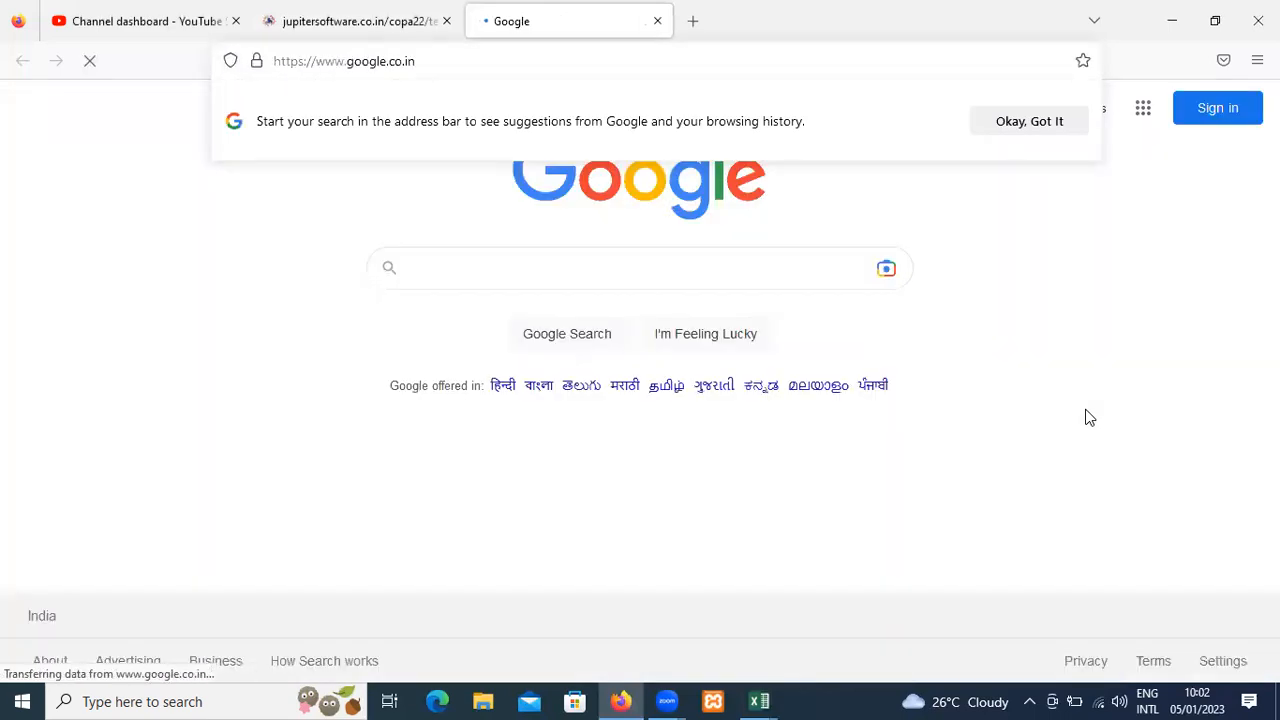
left_click(651, 28)
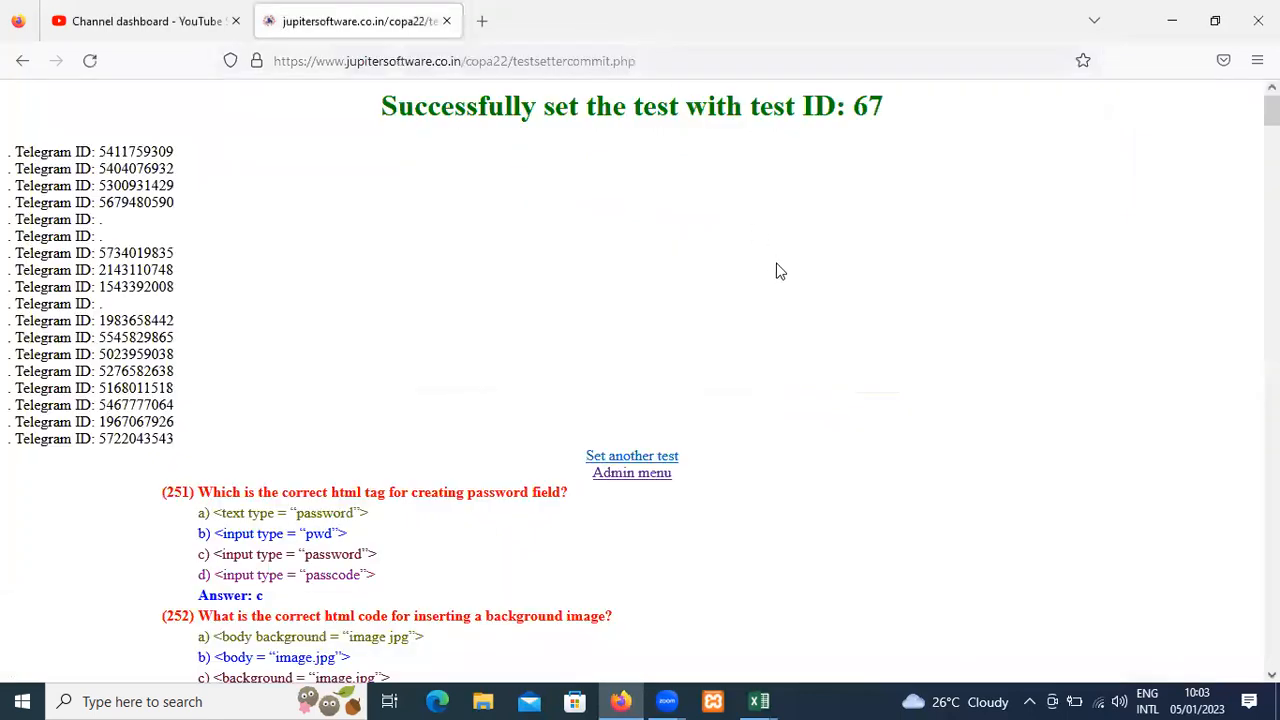
key("alt+Tab")
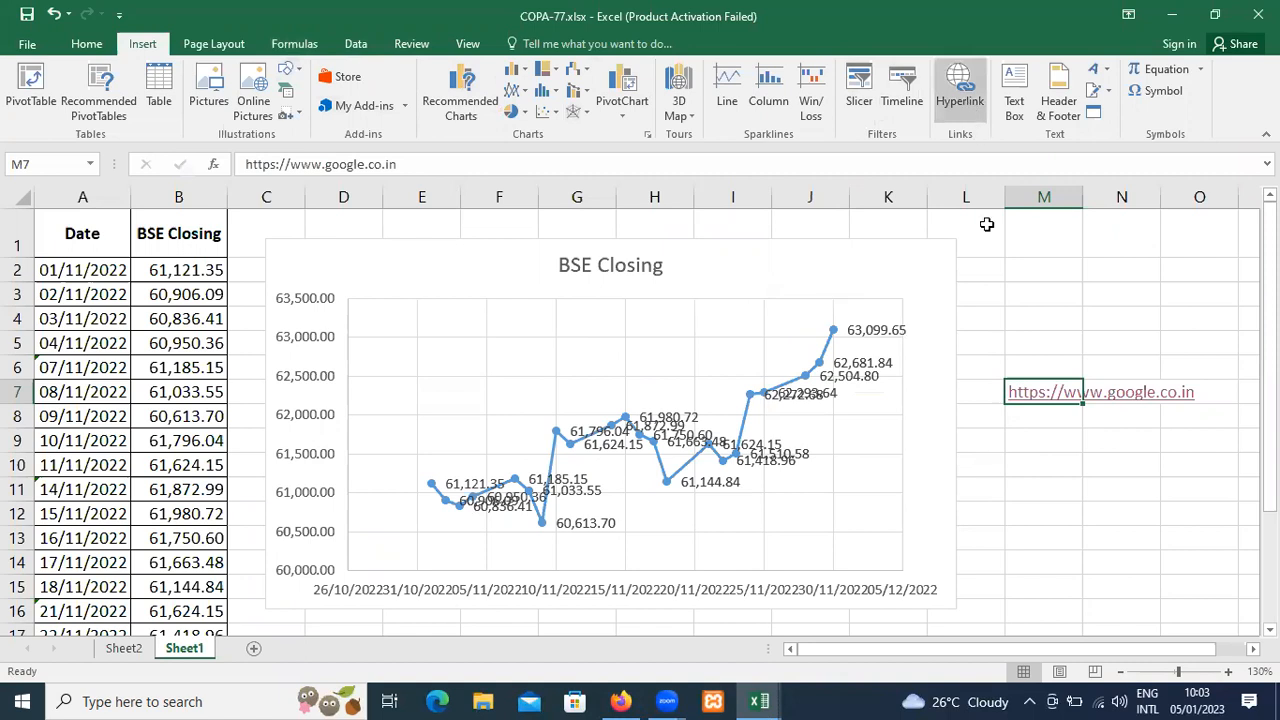
Edit the hyperlink in M7 and set its display text to "COPA Test".
left_click(948, 100)
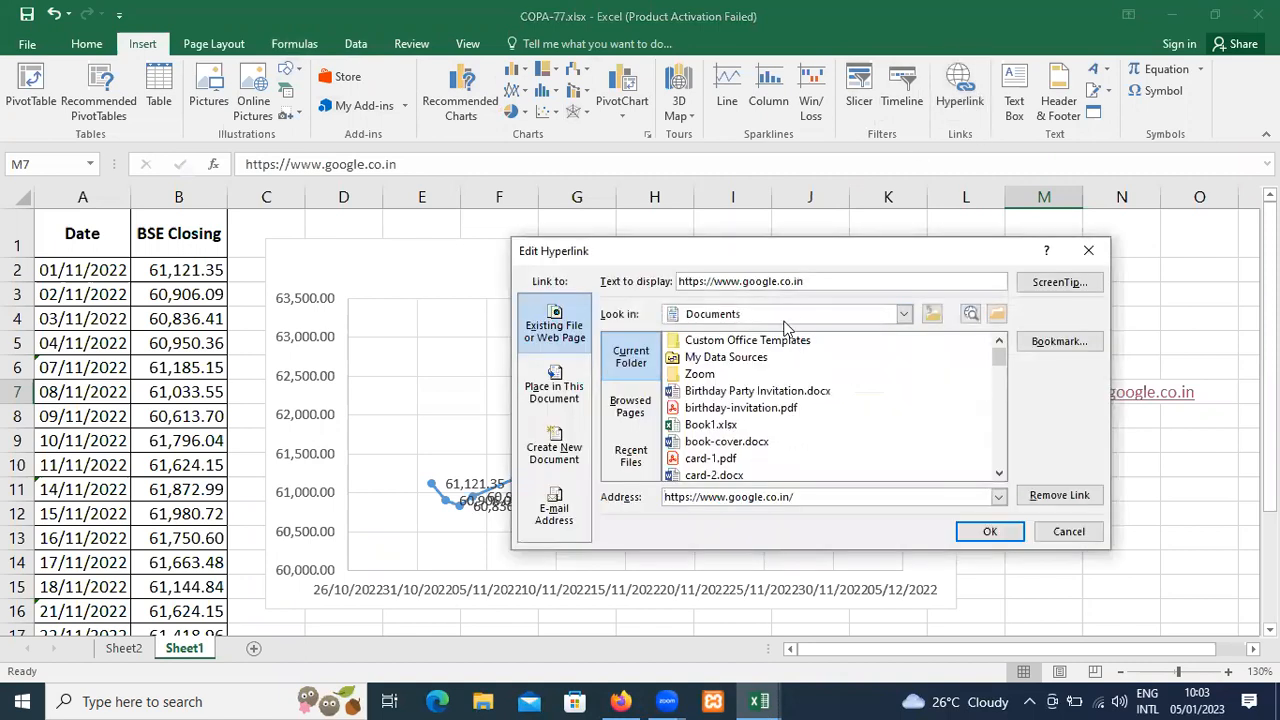
double_click(815, 281)
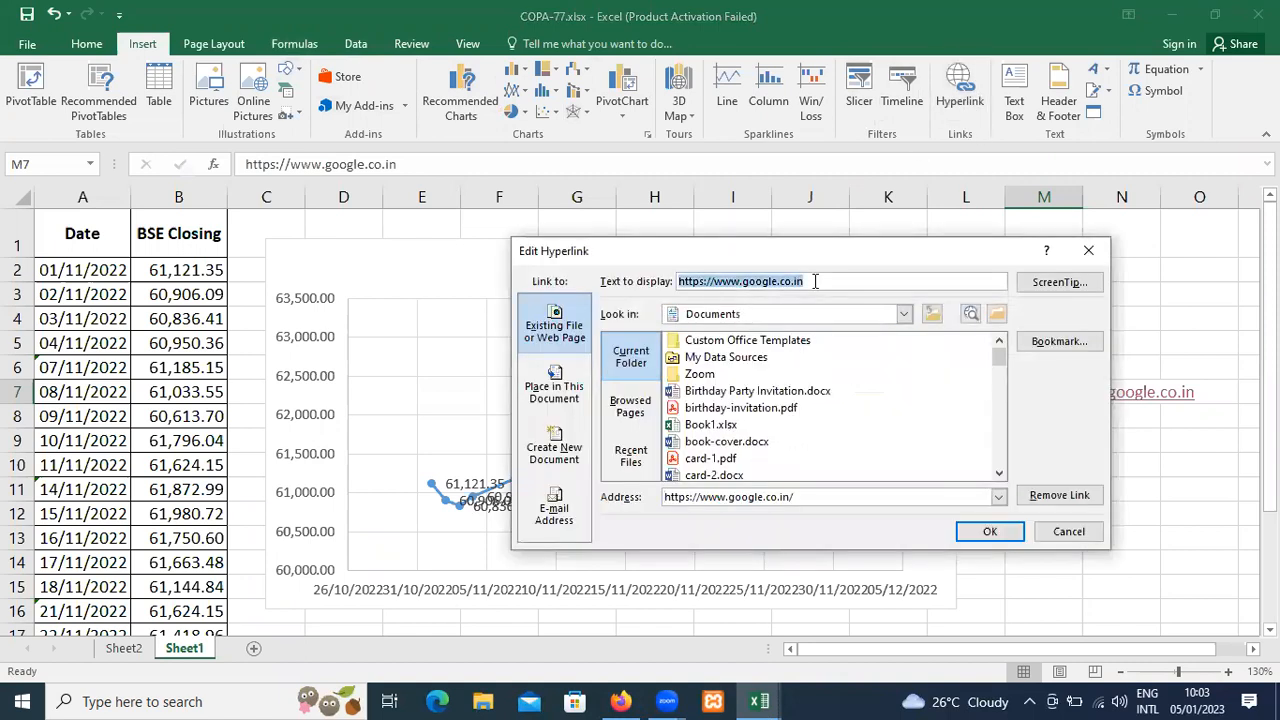
type("COPA")
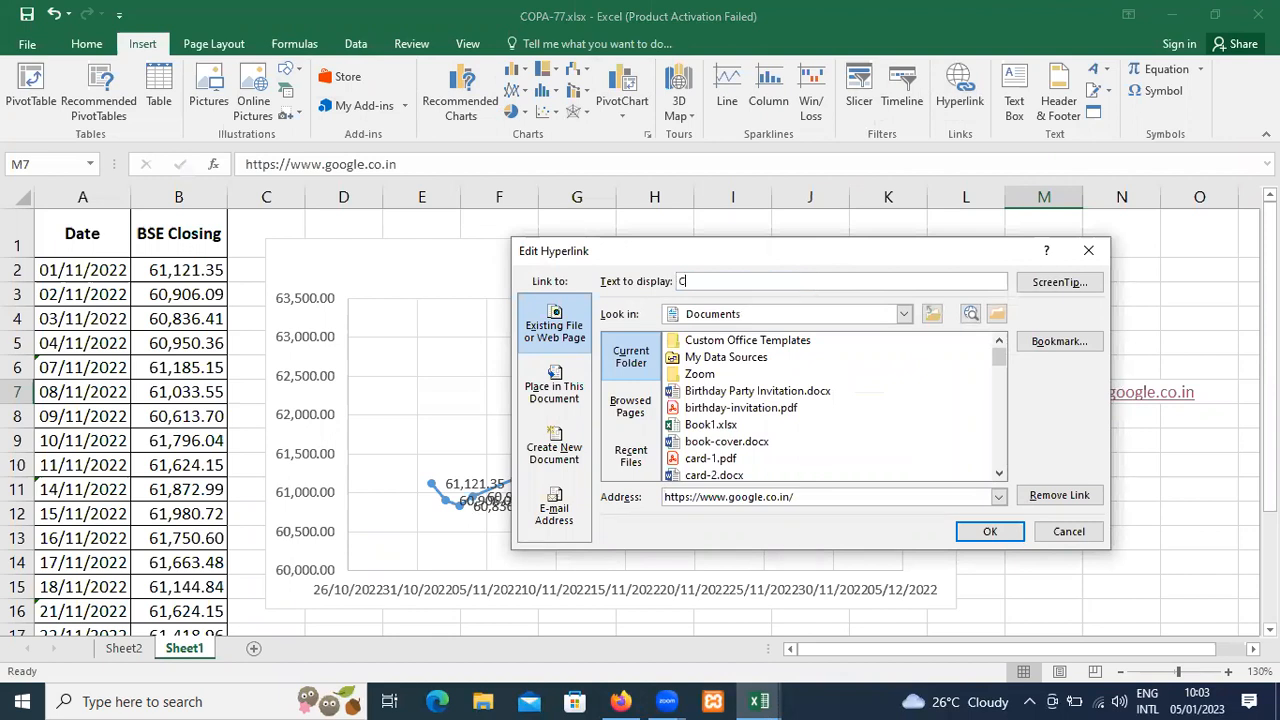
key("Tab")
key("Tab")
key("Tab")
key("Tab")
key("Tab")
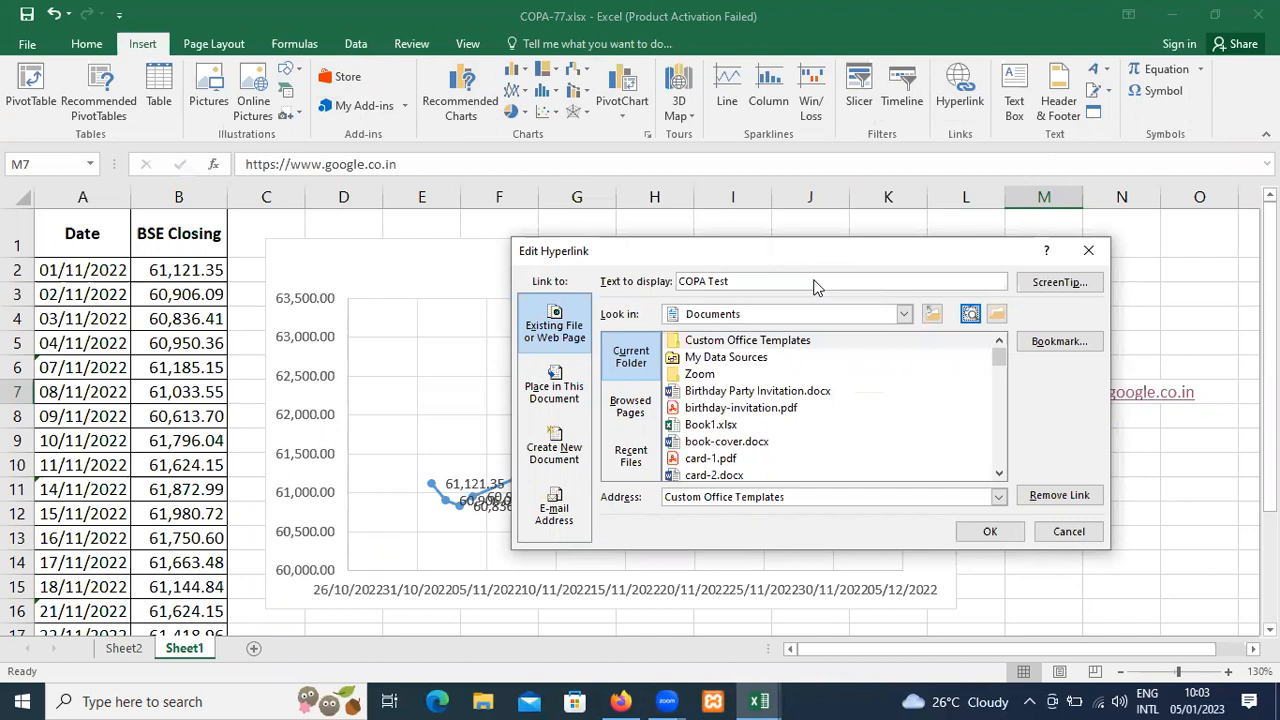
left_click(801, 494)
key("ctrl+a")
type("https")
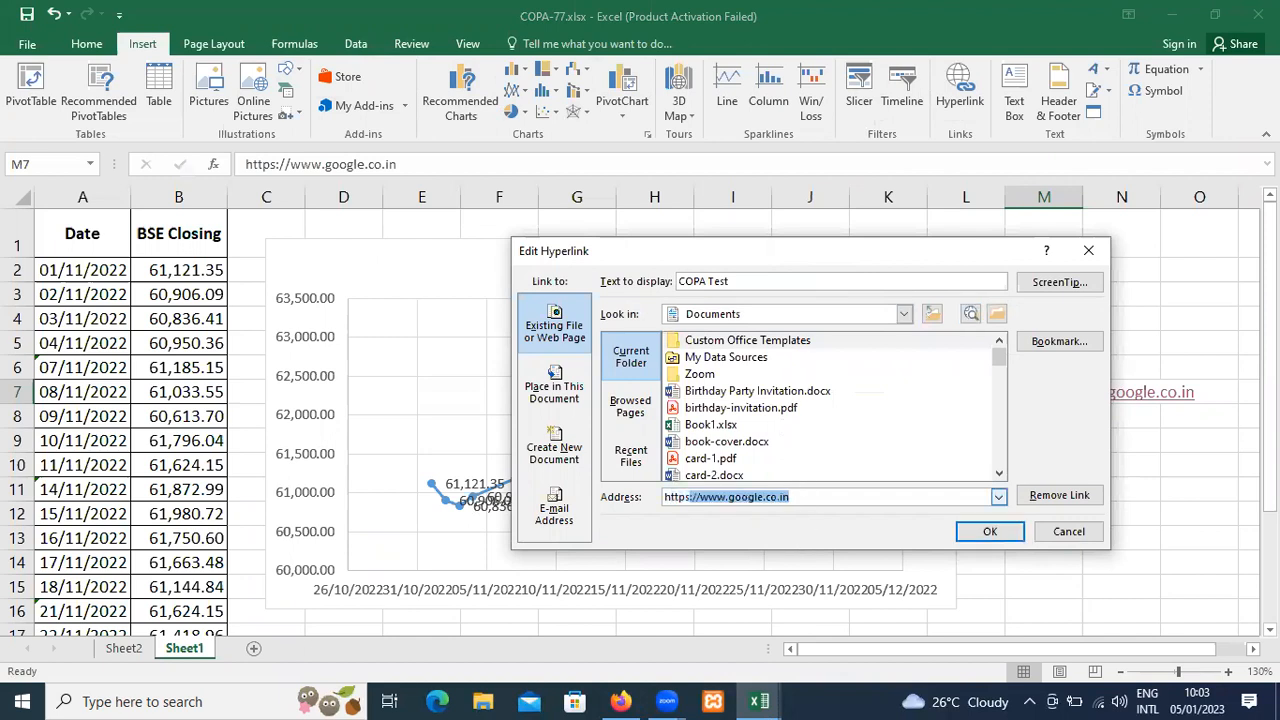
type("://jupiters")
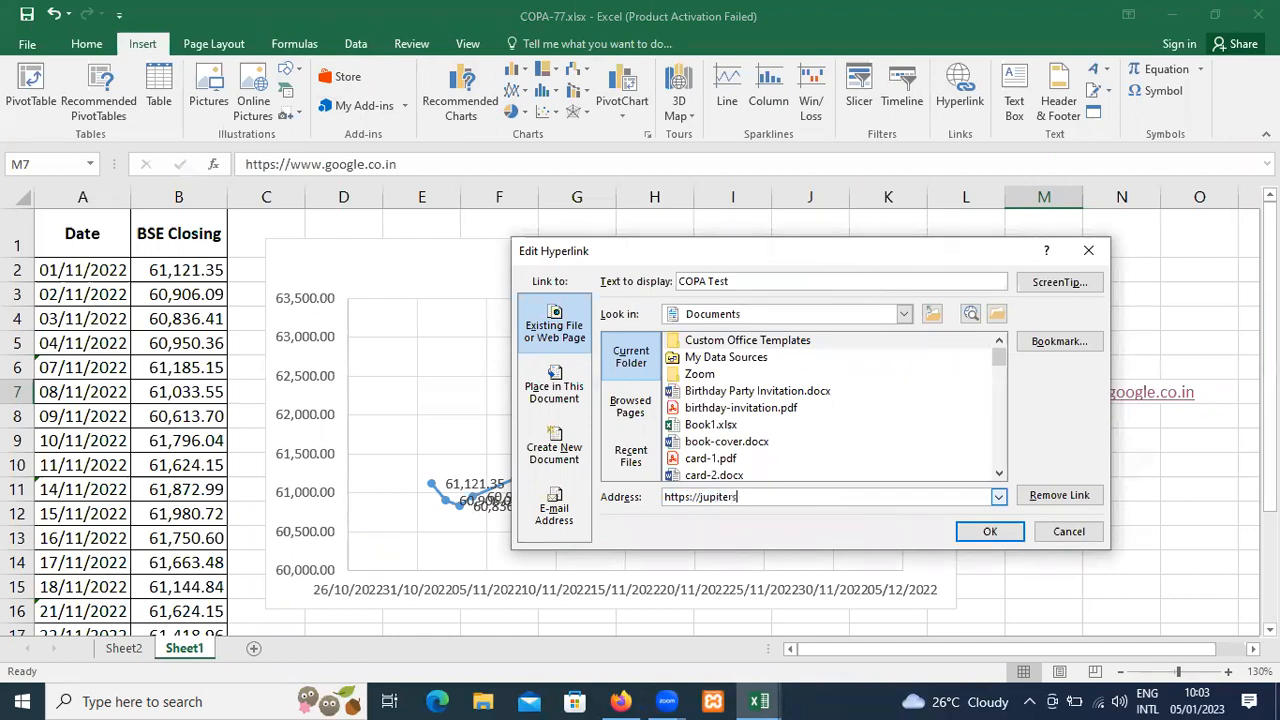
type("oftware.co.in/copa22/")
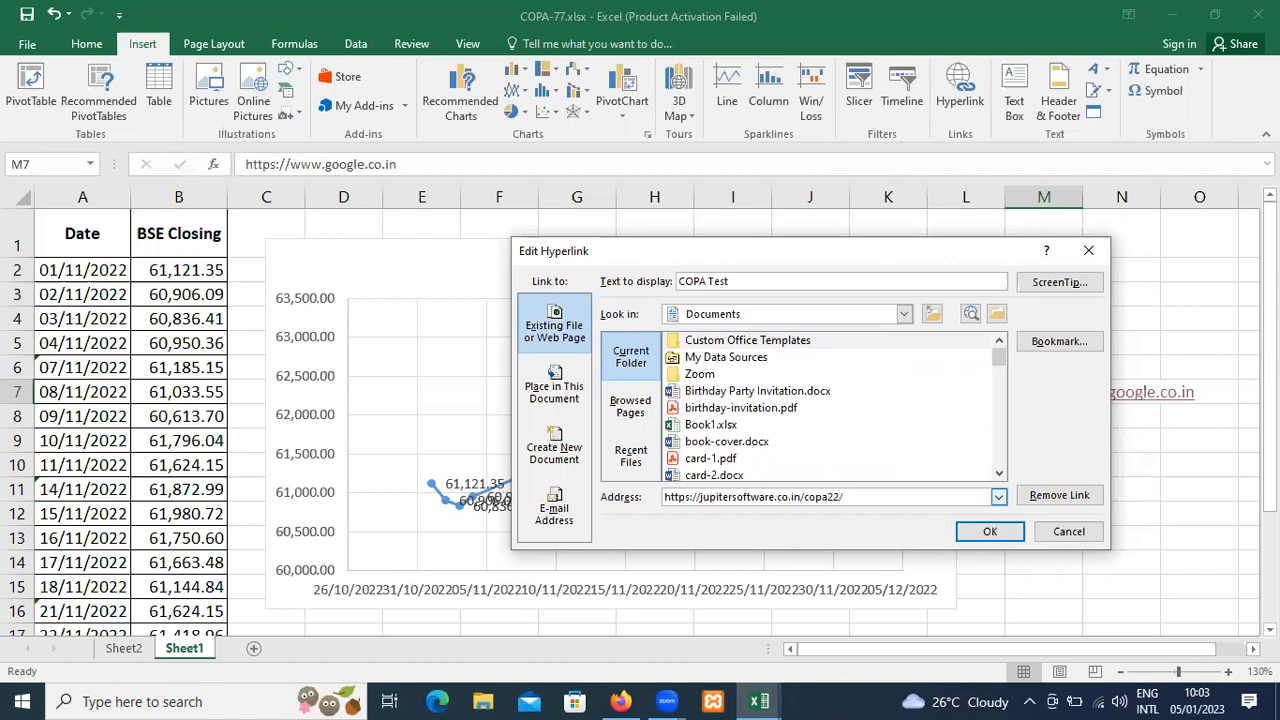
left_click(975, 540)
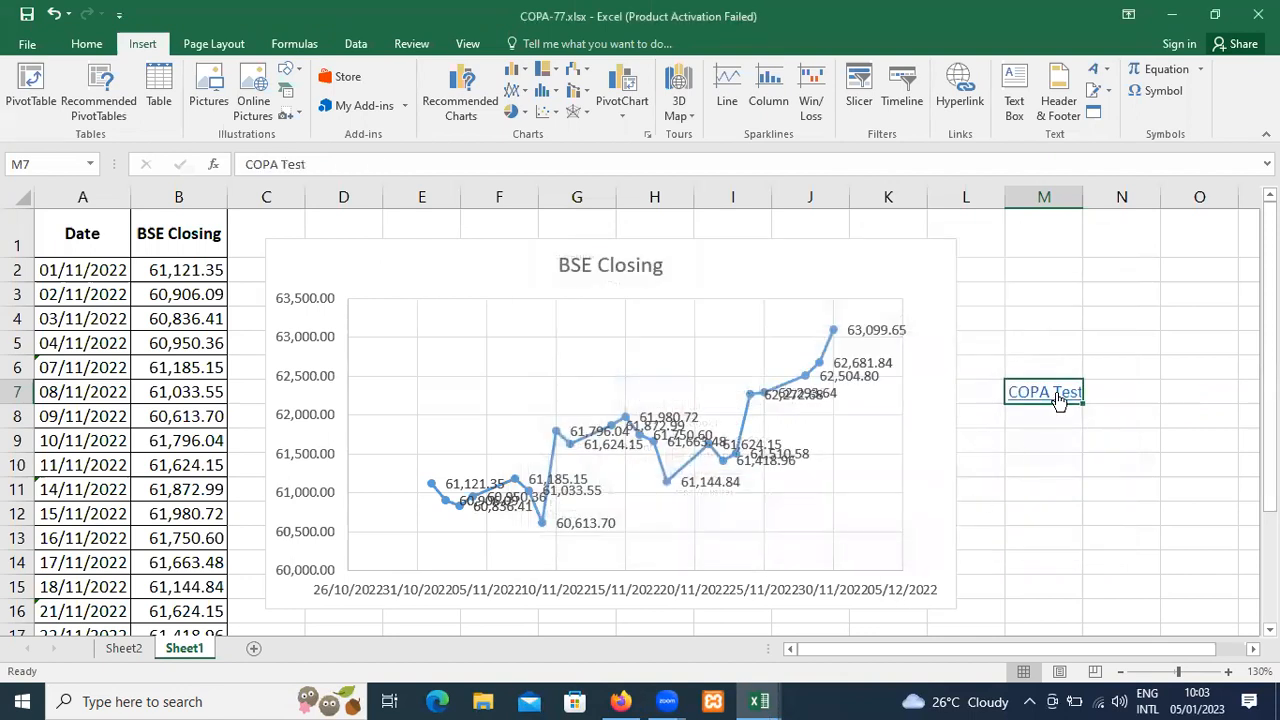
Follow the COPA Test hyperlink in M7 and close the testing portal tab it opens.
left_click(1056, 428)
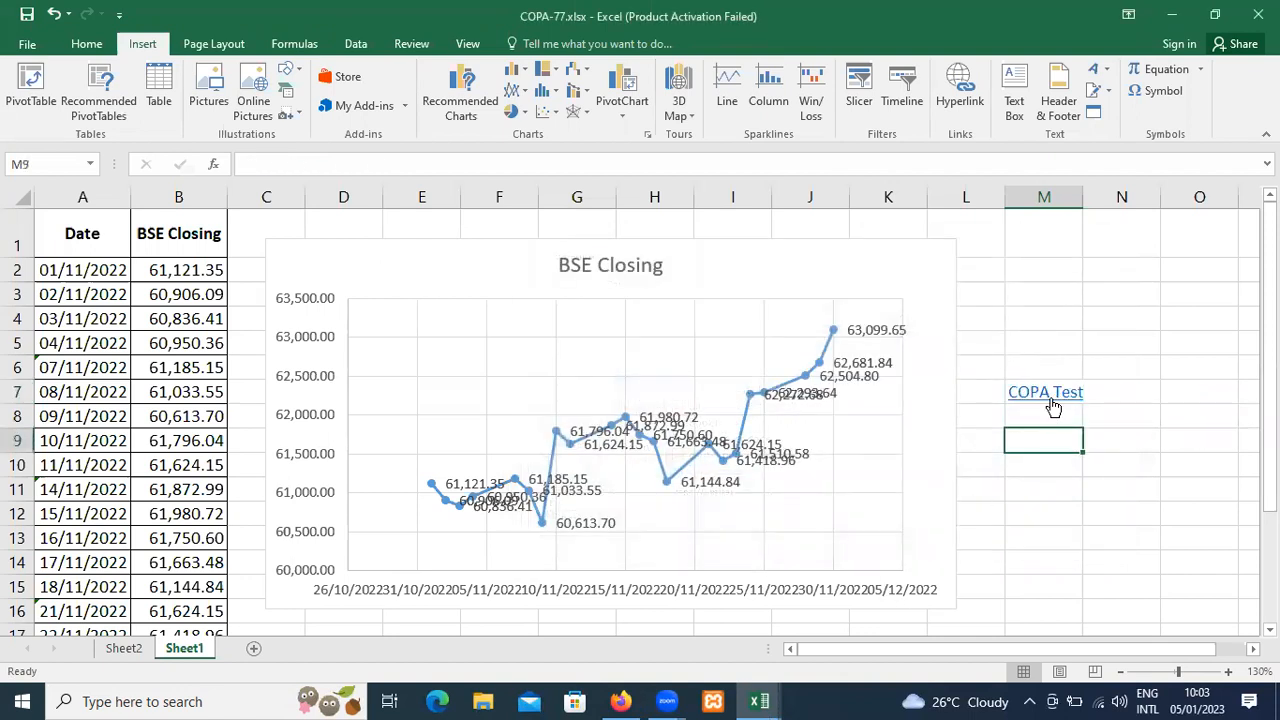
left_click(1051, 395)
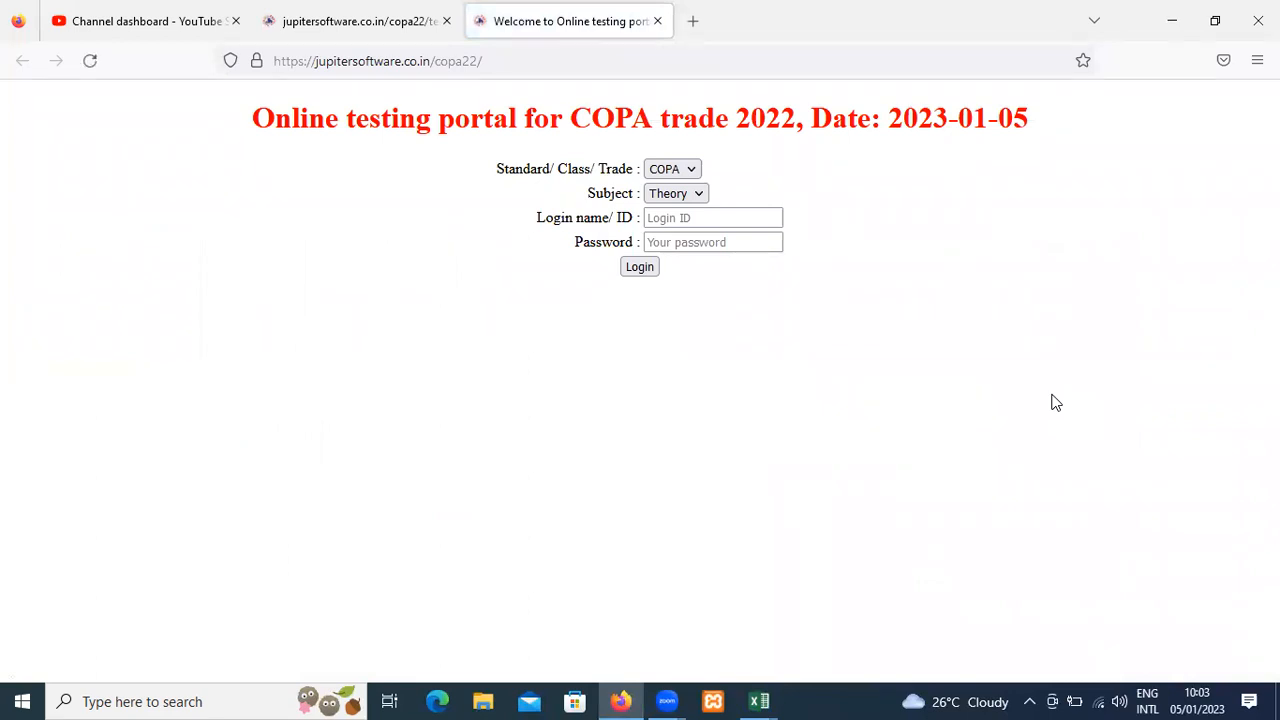
left_click(657, 21)
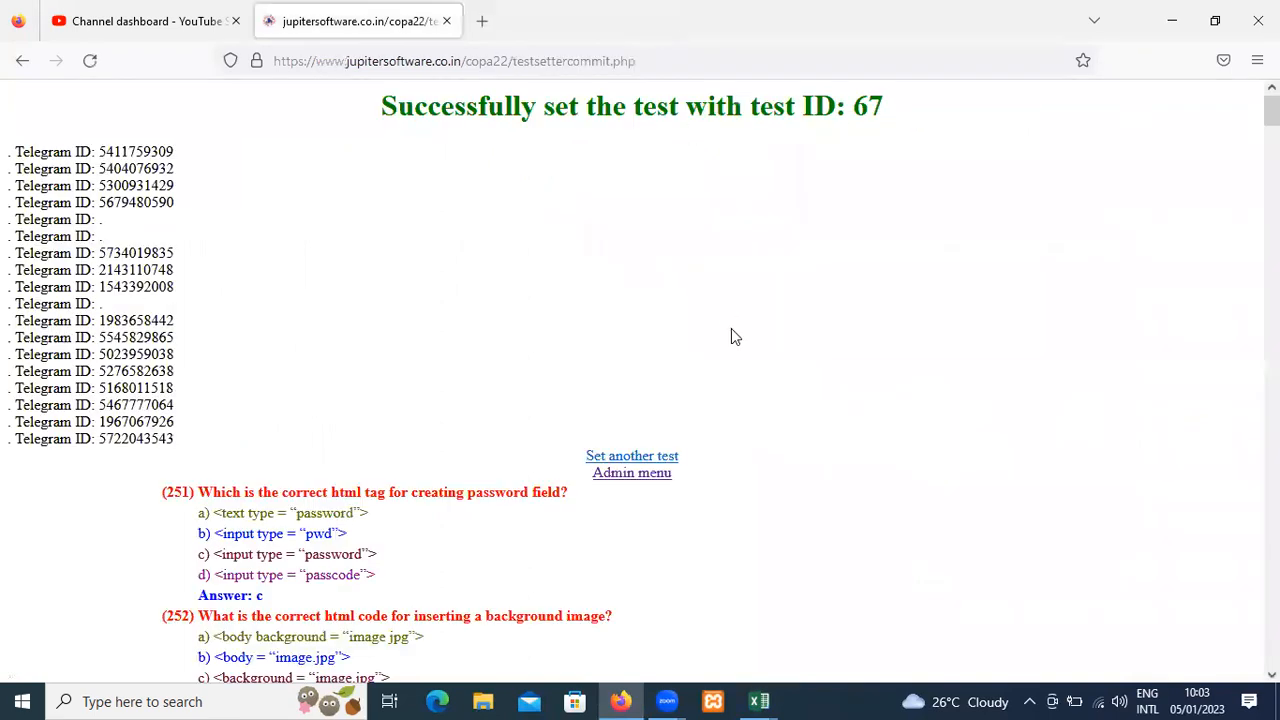
Open the Admin menu from the remaining test page and return to COPA-77.xlsx in Excel.
left_click(652, 478)
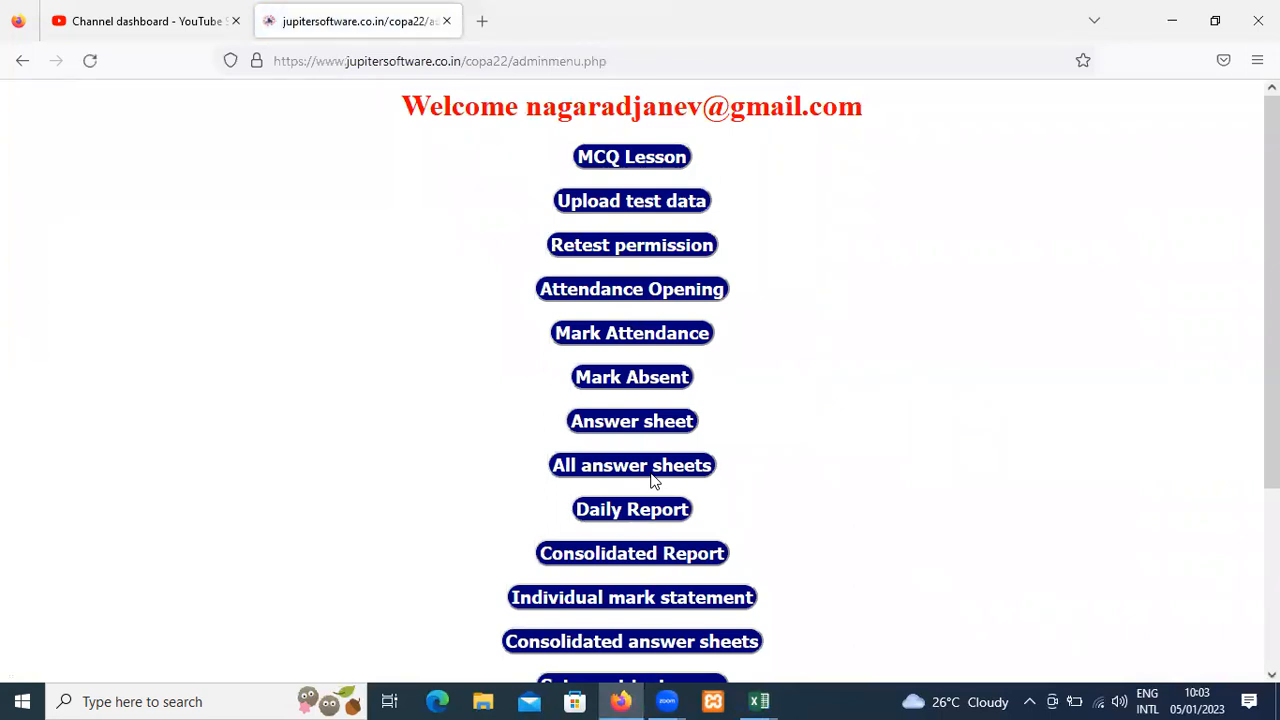
key("alt+Tab")
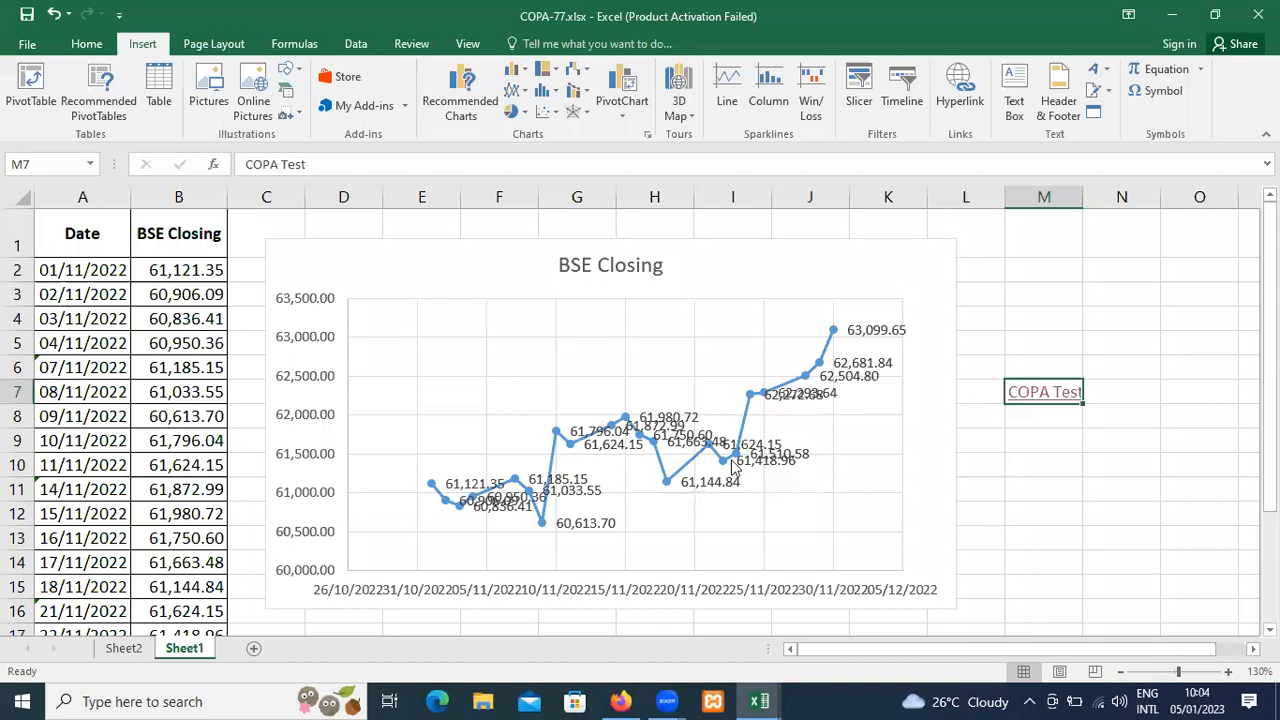
Switch to the Ex-85.xlsx workbook by way of ex-78.xlsx.
key("alt+Tab")
key("alt+Tab")
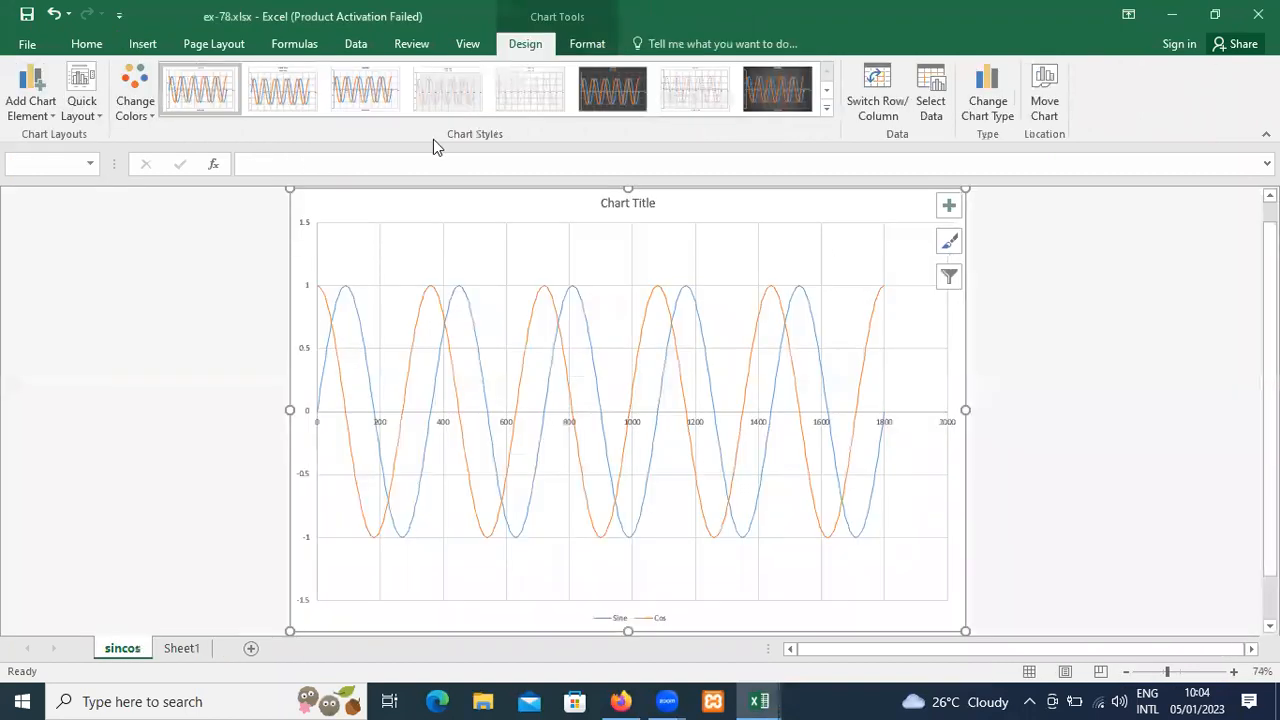
left_click(142, 44)
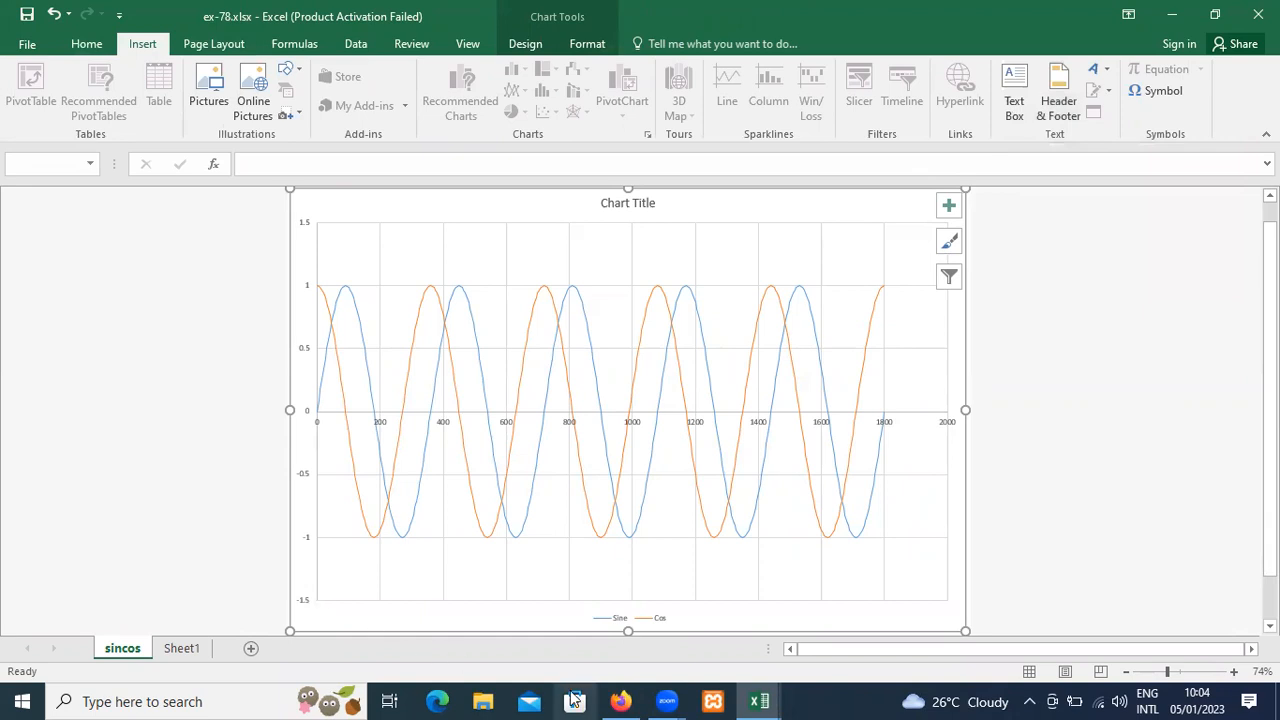
left_click(760, 700)
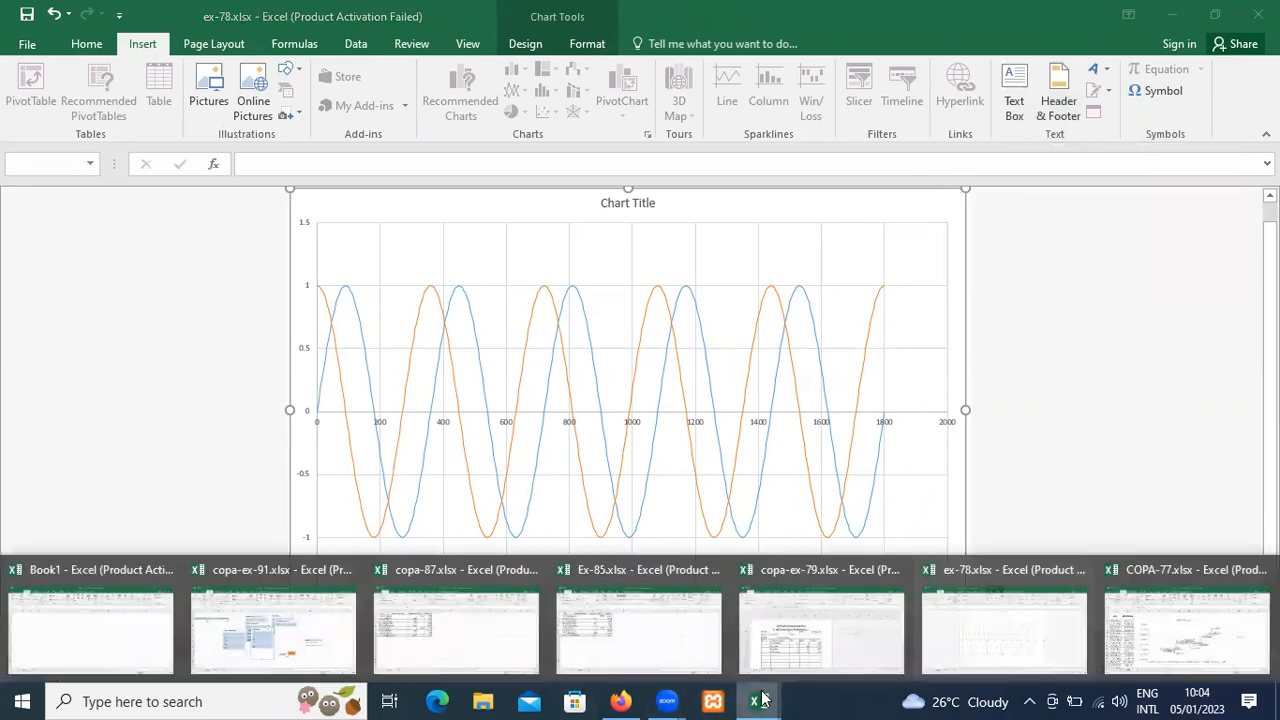
left_click(651, 629)
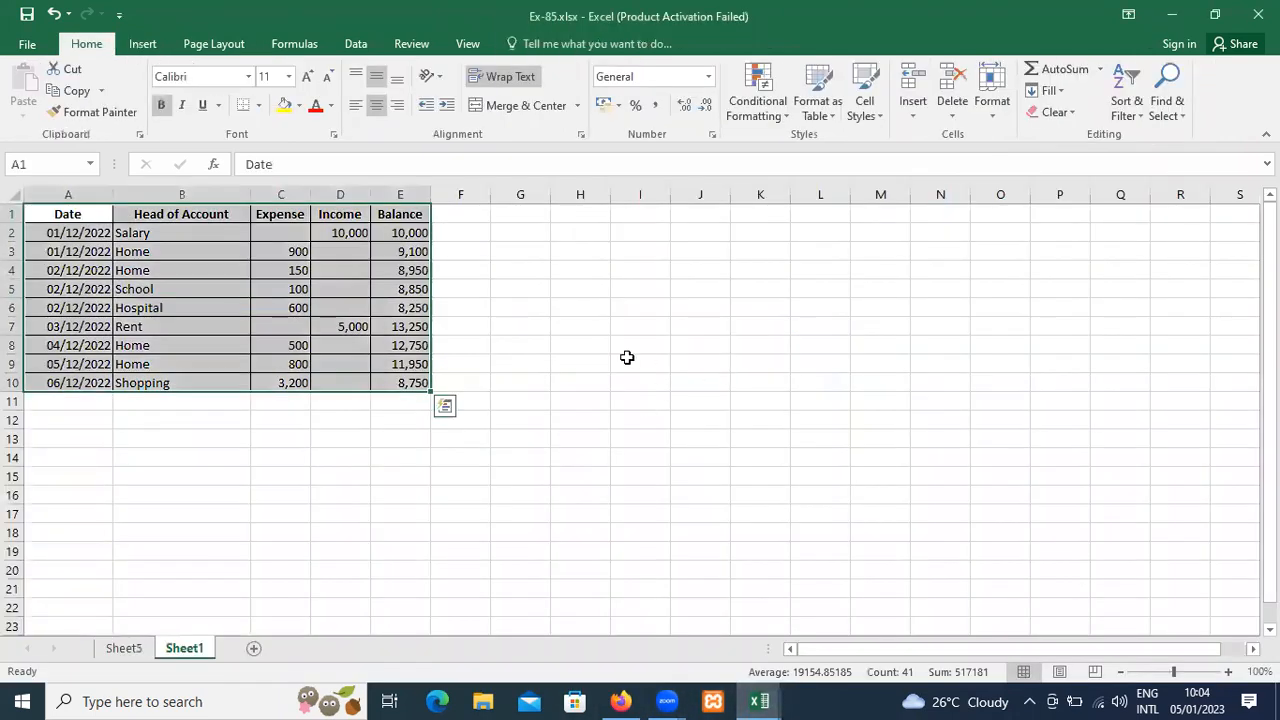
Draw a text box over about G6:N12 beside the table and enter the sample text "dfsdfsdfs fdssd fsdf sdfsdf sdfsdsd f".
left_click(580, 343)
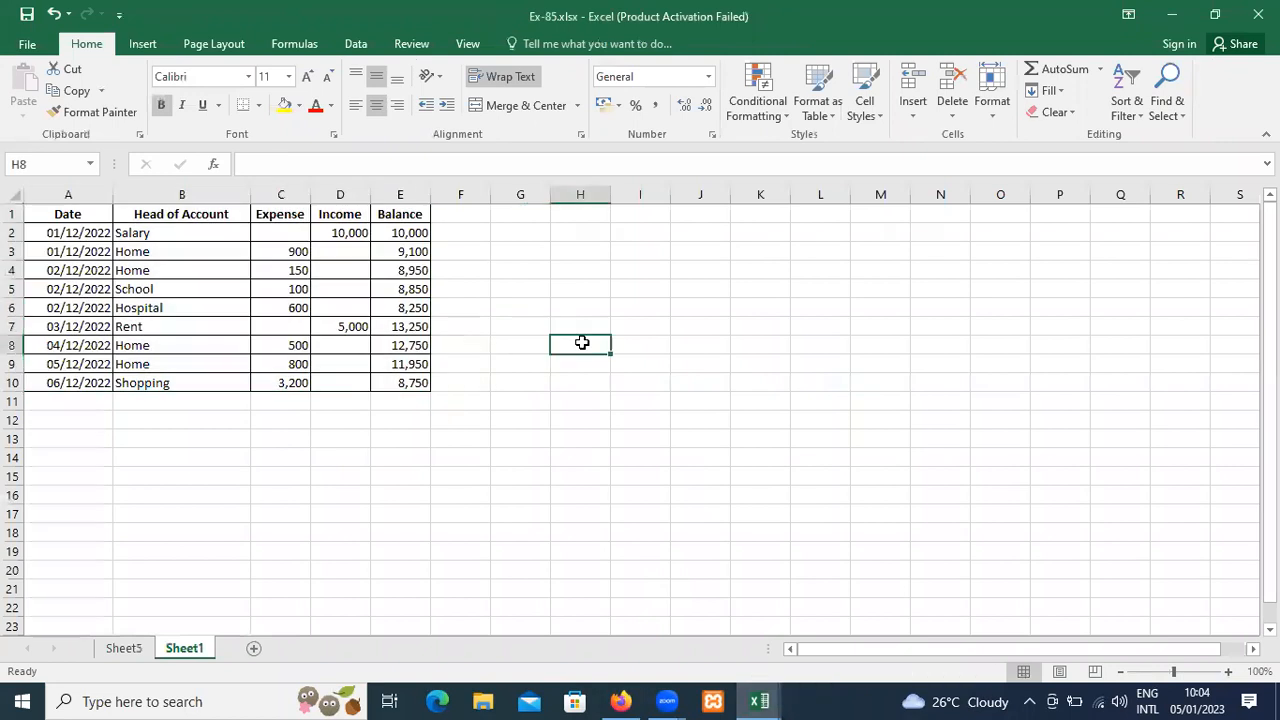
left_click(140, 44)
left_click(1003, 124)
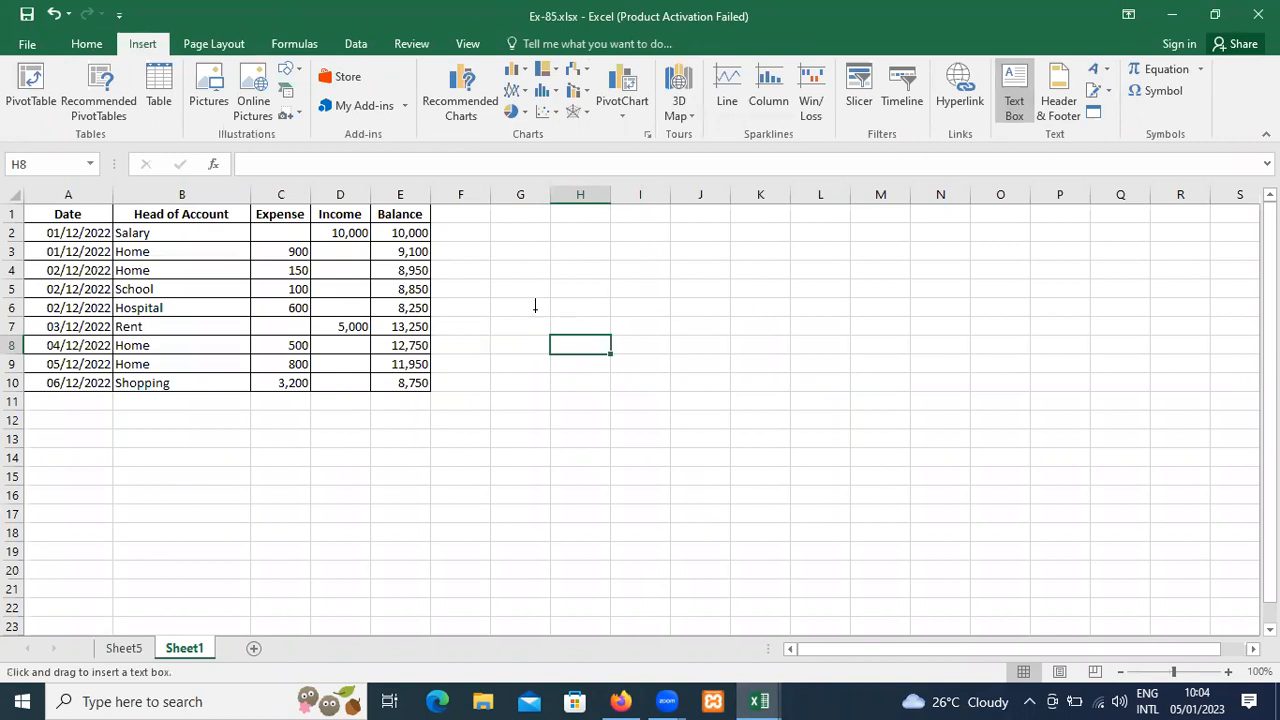
mouse_move(535, 298)
left_mouse_down()
mouse_move(820, 480)
mouse_move(928, 436)
left_mouse_up()
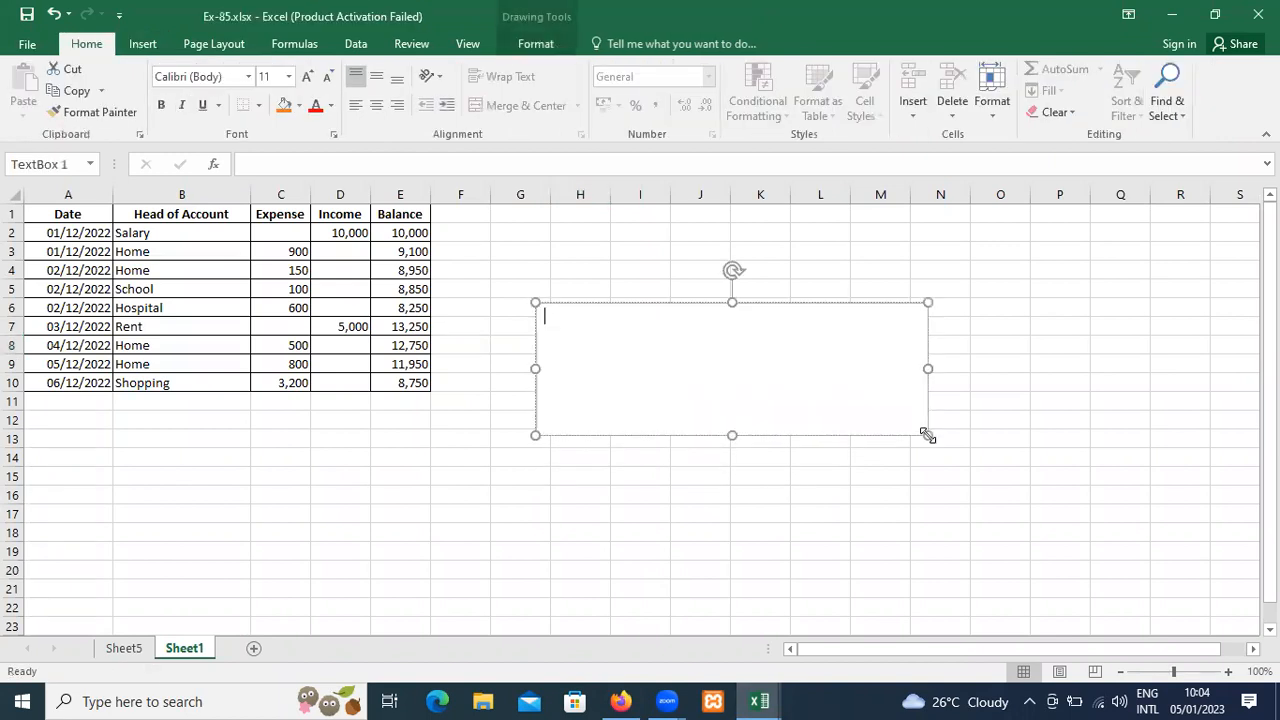
type("dfsdfsdfs fdssd fsdf sdfsdf sdfsdsd f")
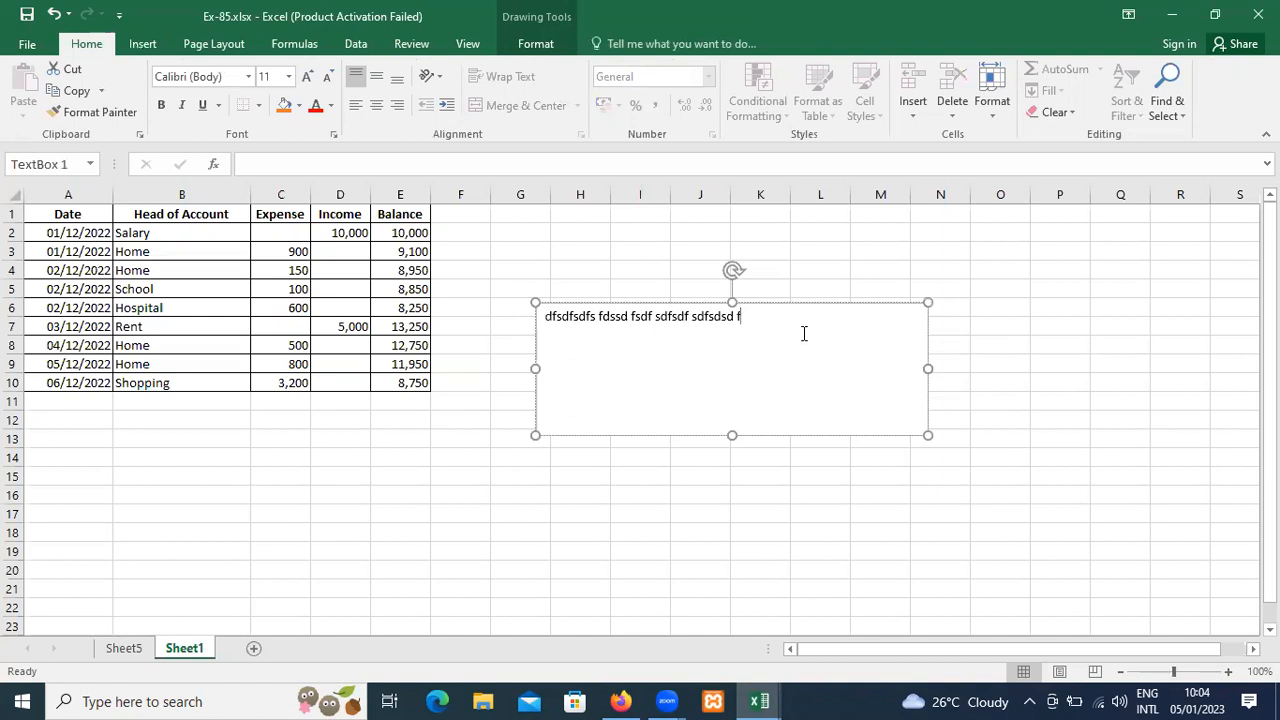
Delete the text box from Sheet1.
left_click(796, 303)
key("Delete")
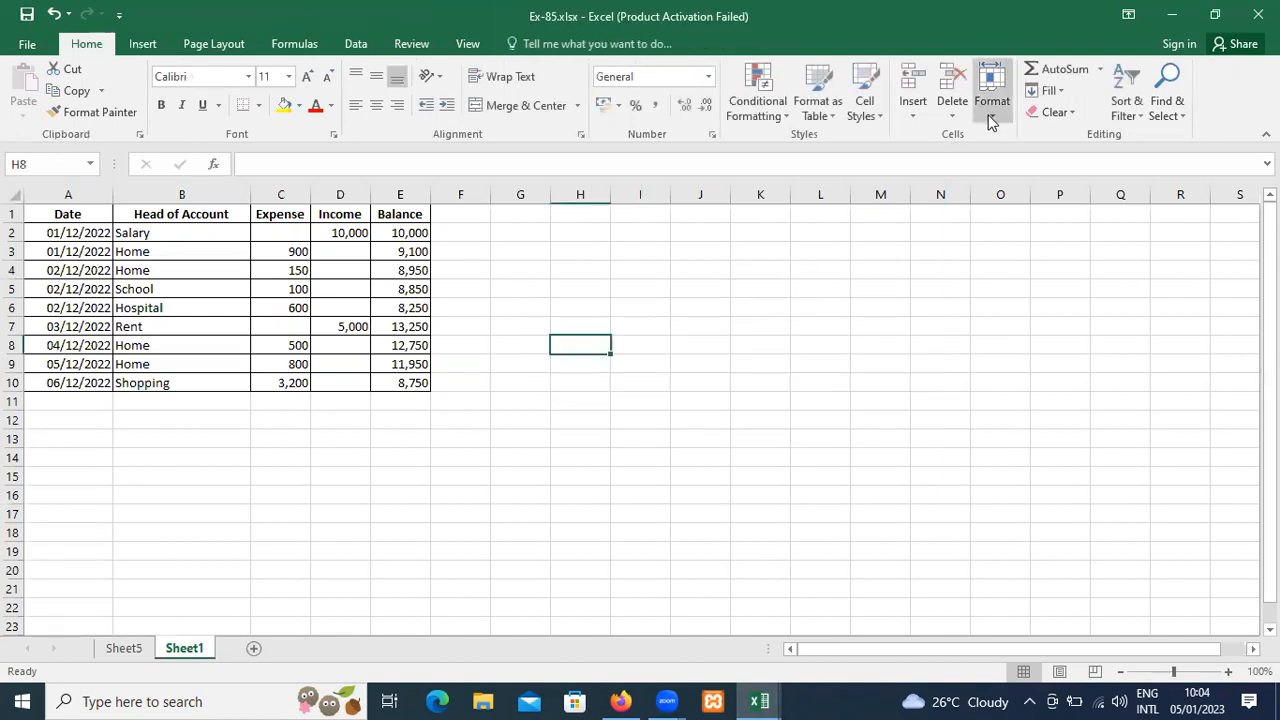
Open the sheet's header for editing and examine the page layout down toward the end of the page.
left_click(142, 44)
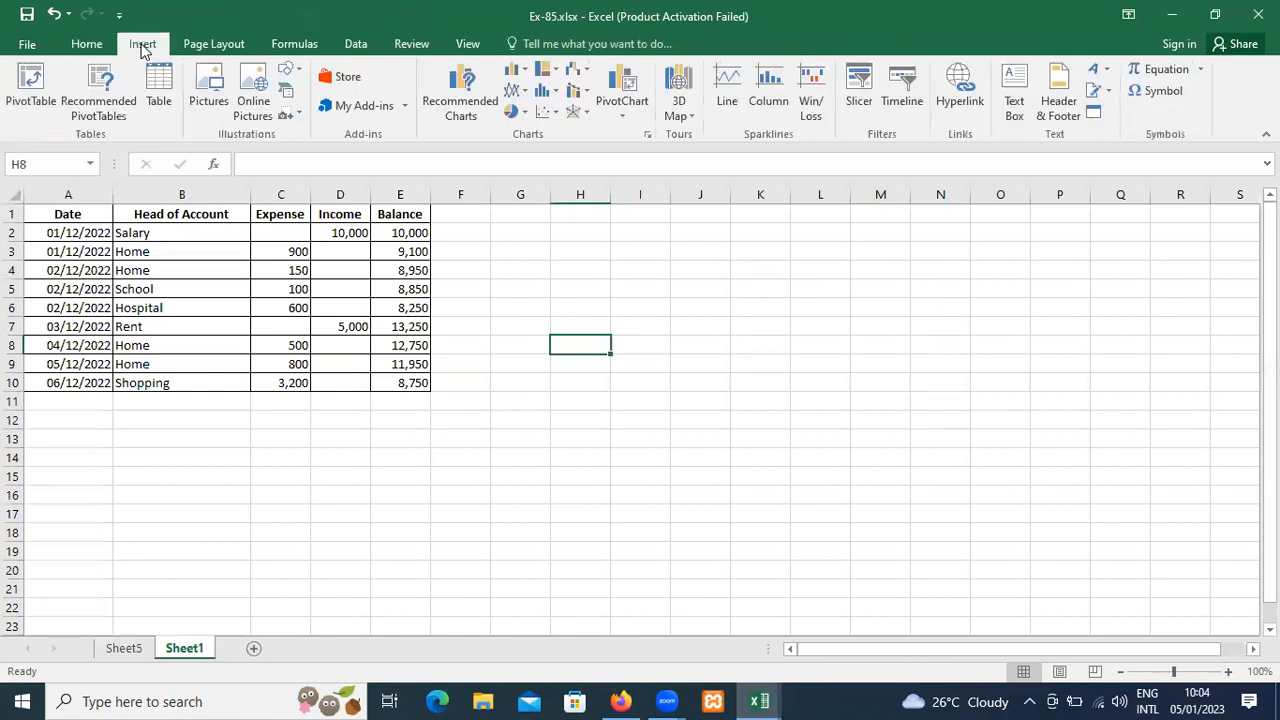
left_click(1059, 108)
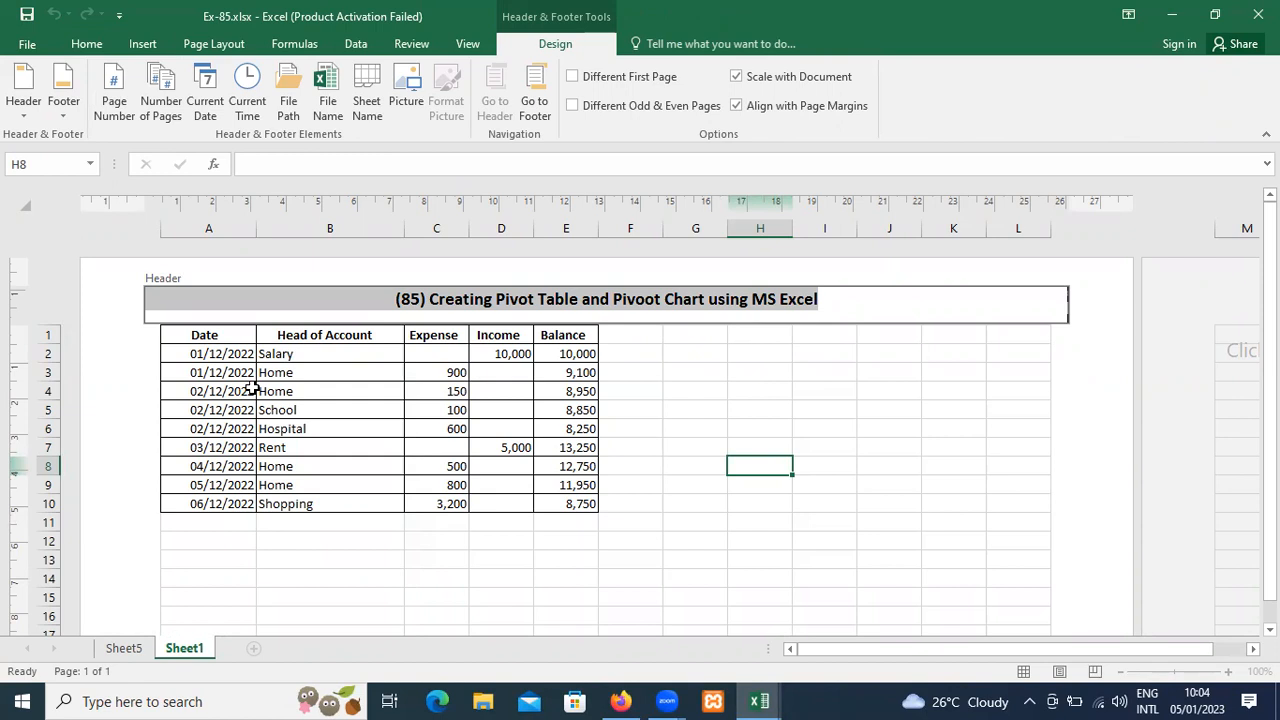
left_click(468, 303)
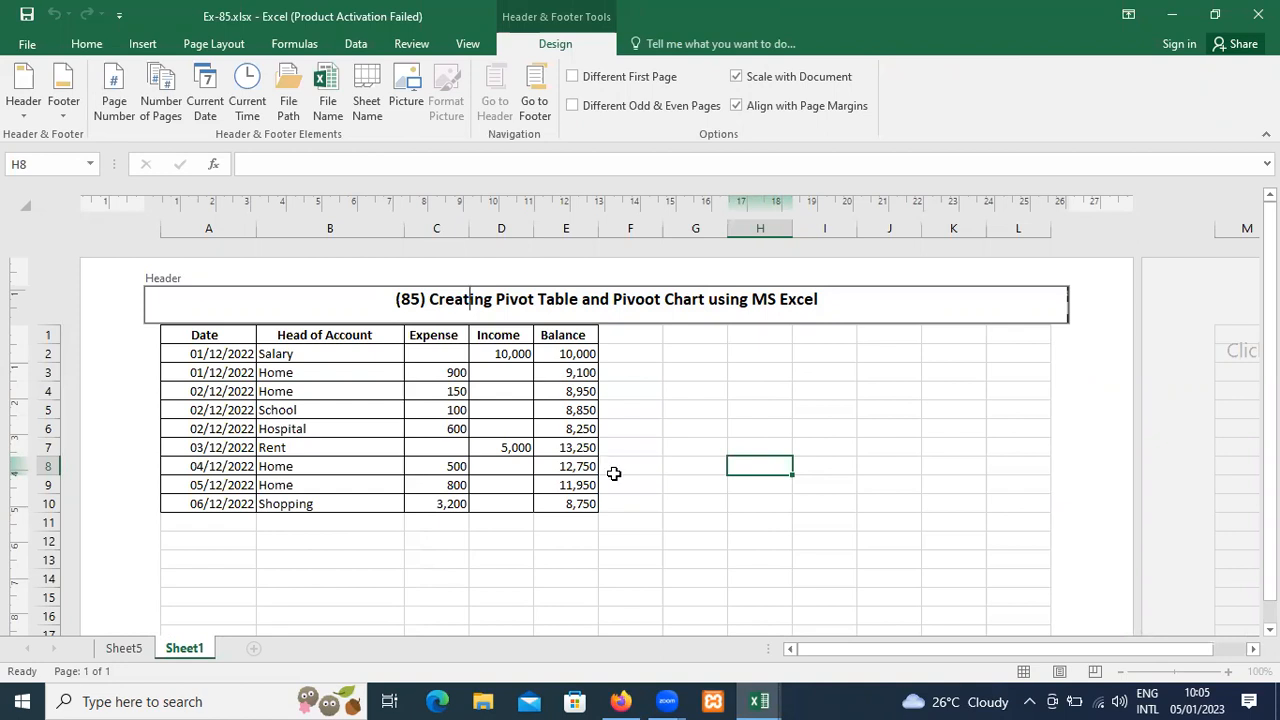
left_click_drag(1270, 450, 1270, 490)
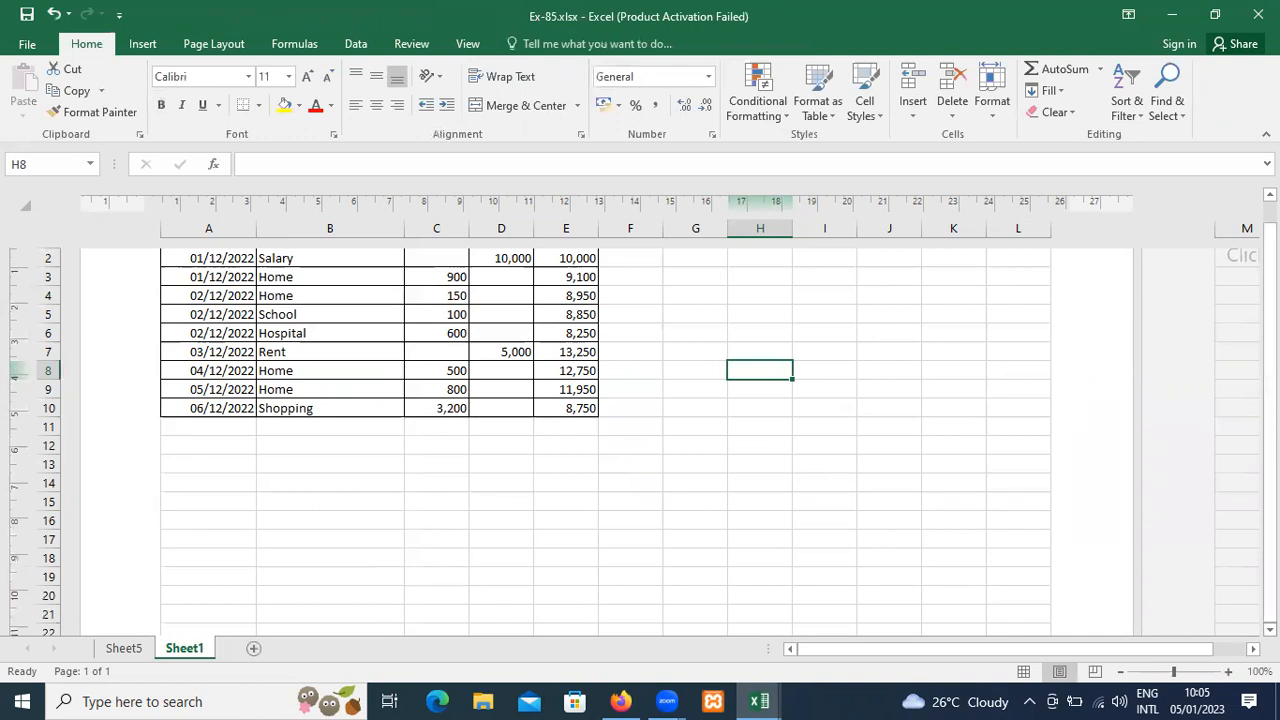
scroll(640, 440, "down", 2)
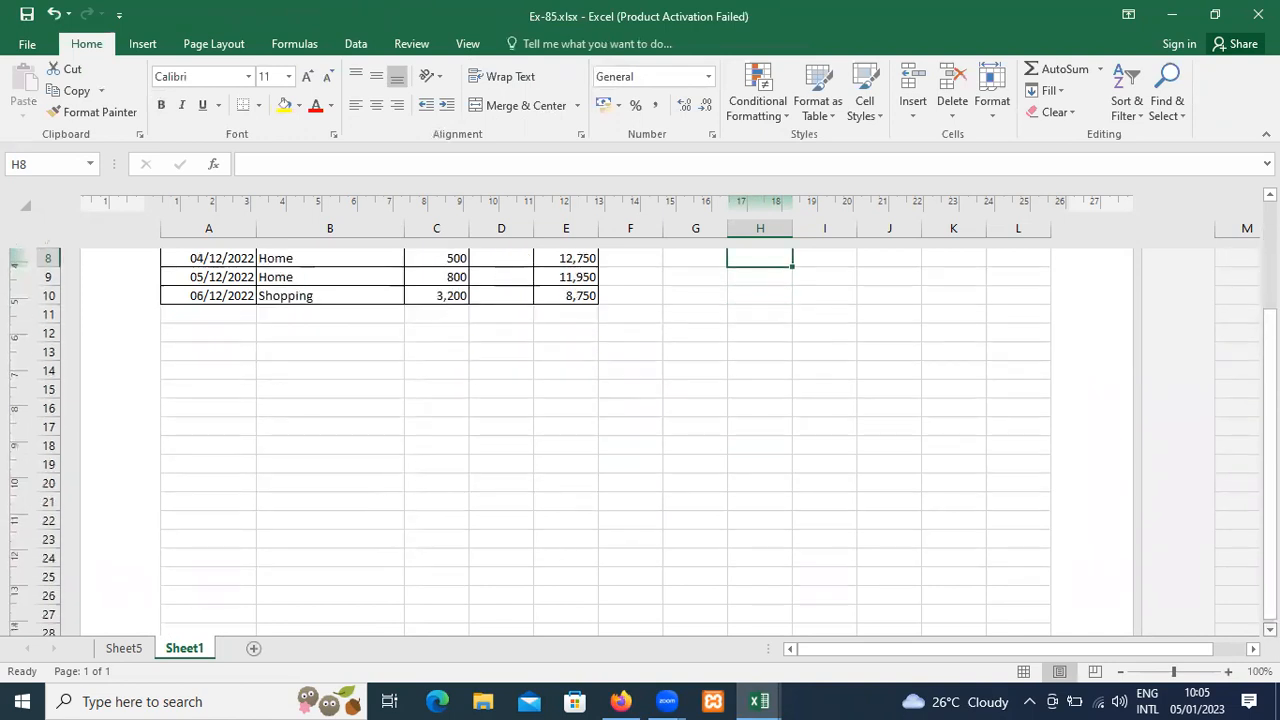
scroll(638, 620, "down", 1)
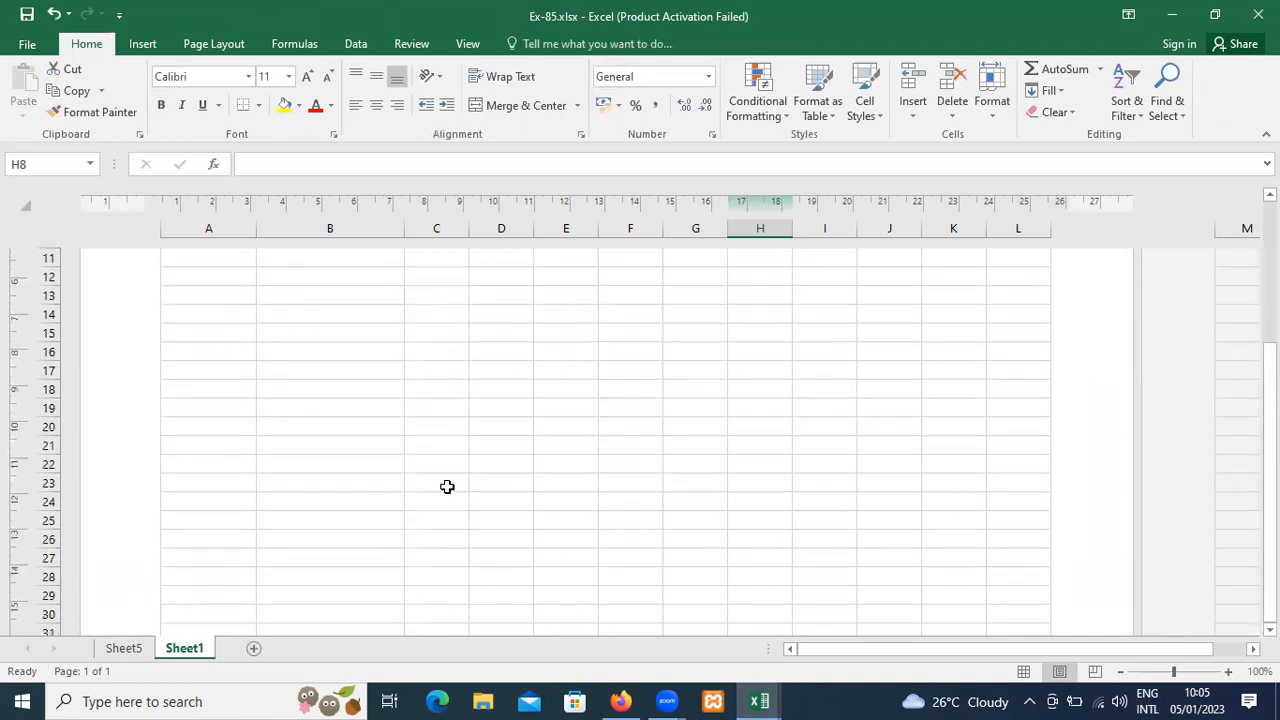
Try replacing the header title with current time and current date codes after viewing the footer presets, and cancel the header edit.
left_click(140, 44)
left_click(1072, 105)
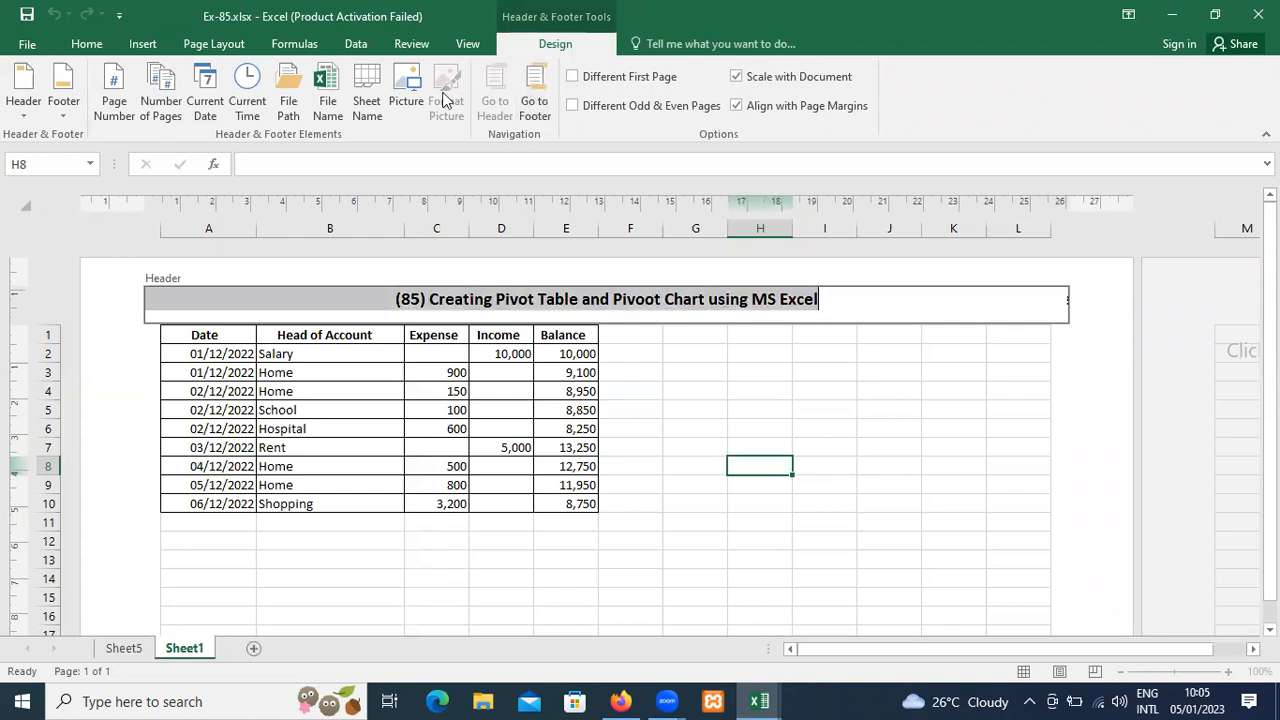
left_click(38, 120)
left_click(60, 118)
left_click(60, 118)
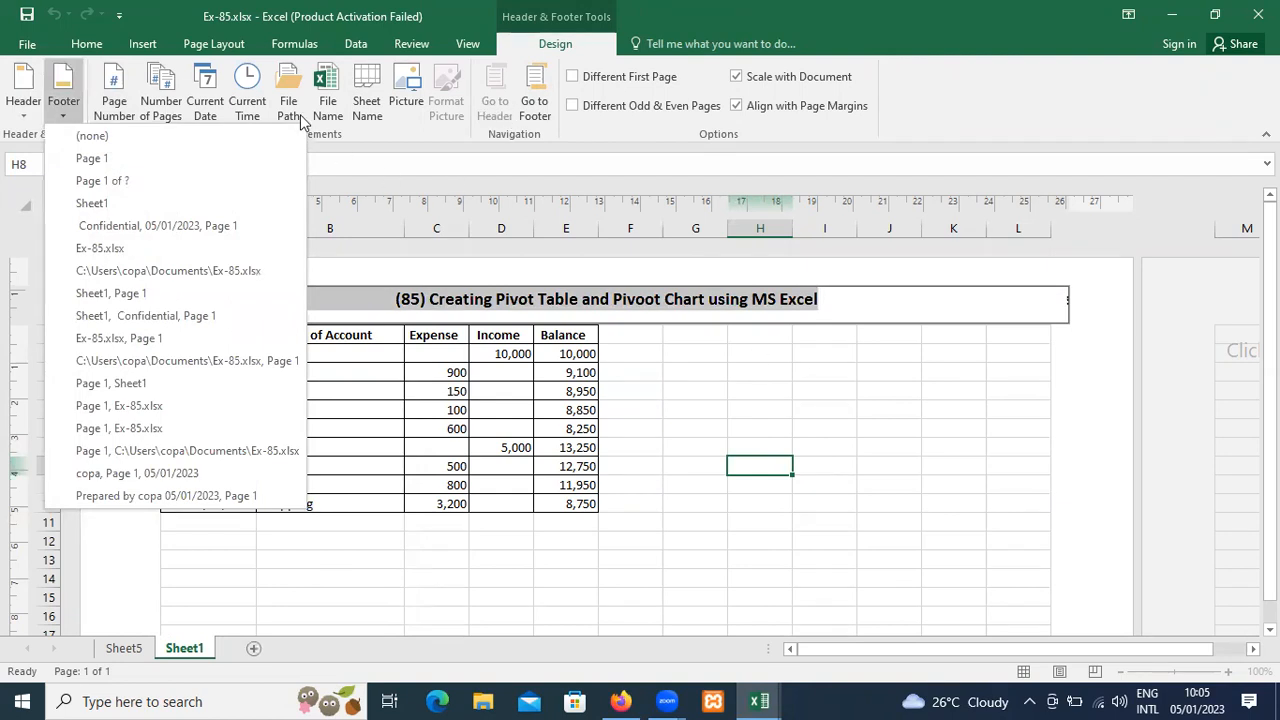
left_click(248, 90)
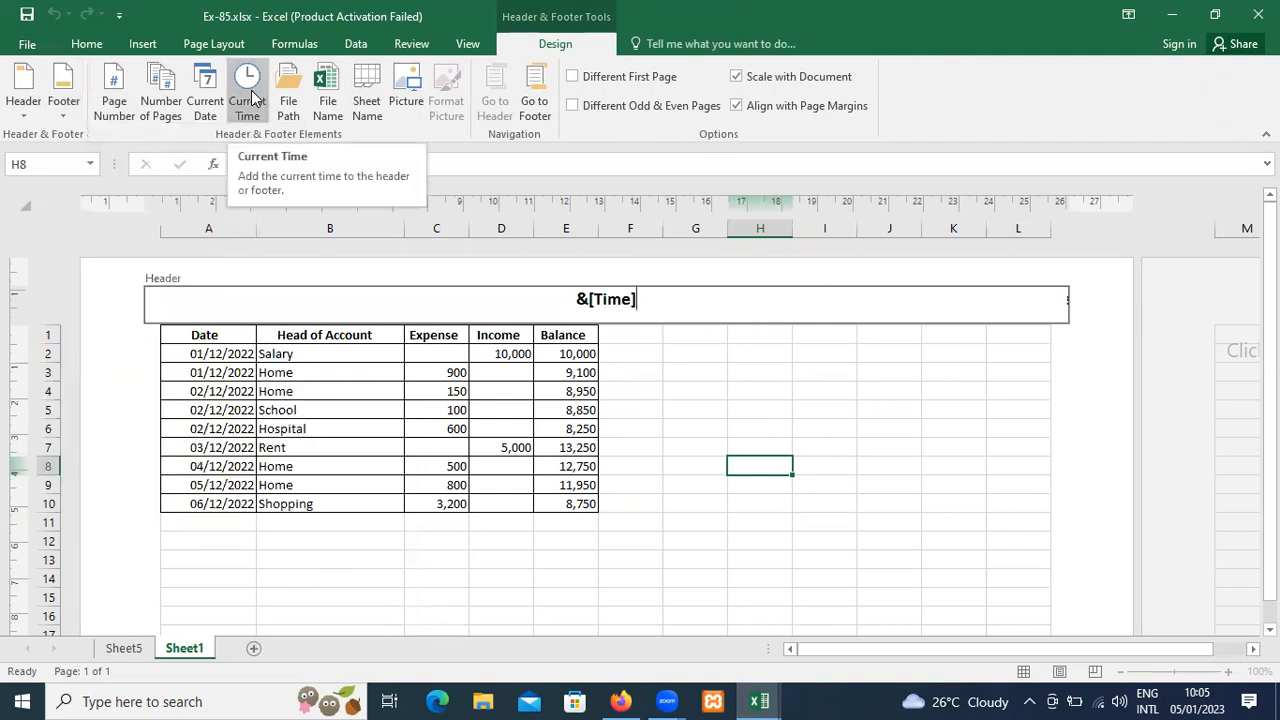
left_click(206, 96)
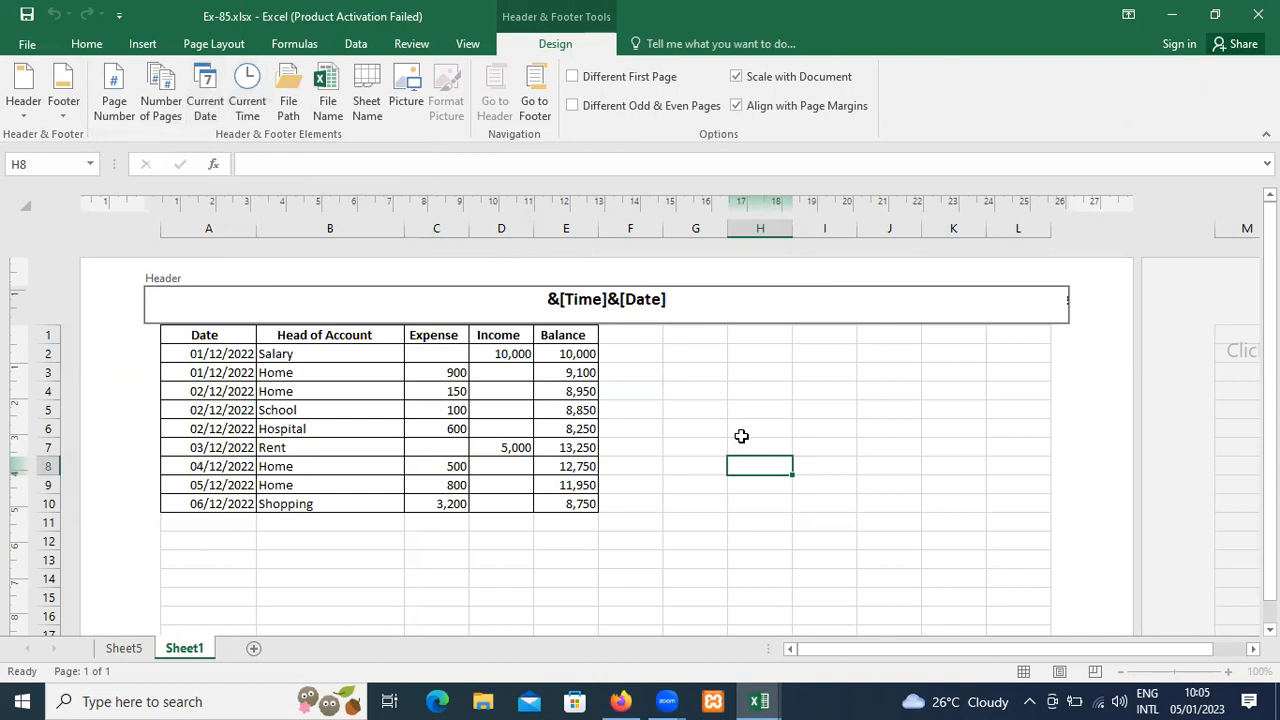
key("Escape")
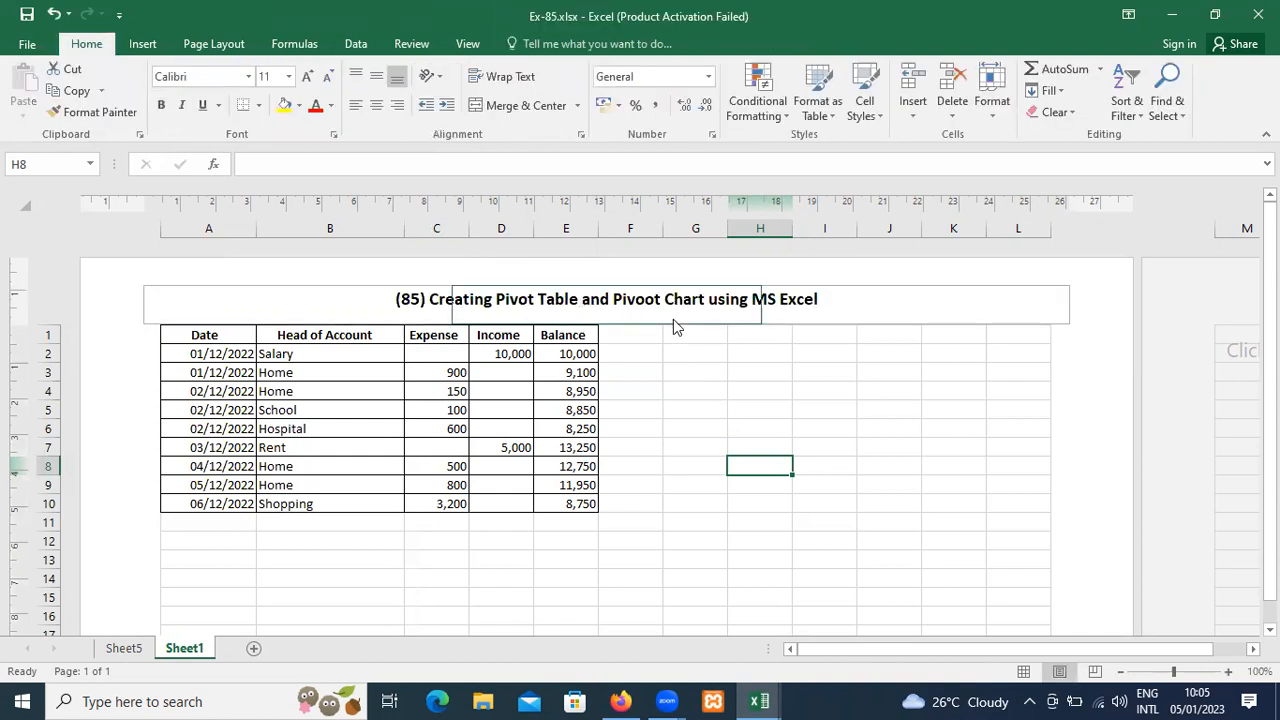
Reopen and leave the header, look at Custom Views and Page Break Preview, and return the sheet to Normal view.
left_click(150, 44)
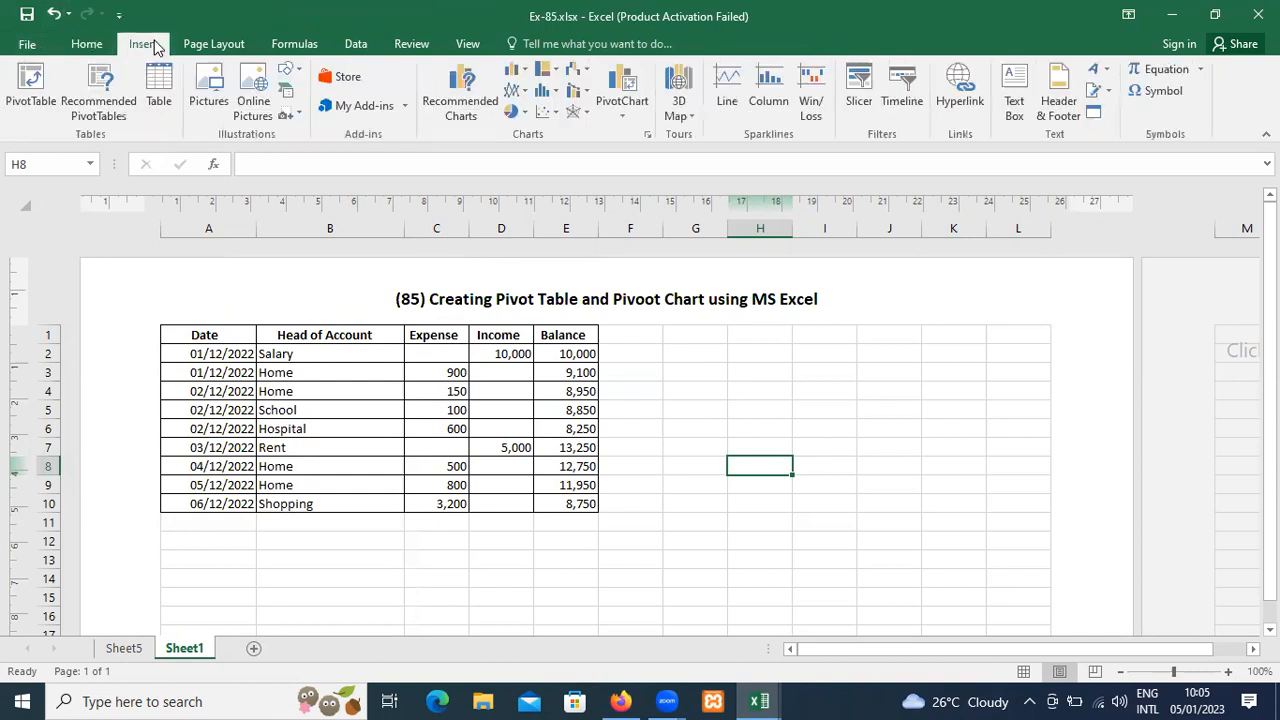
left_click(1046, 116)
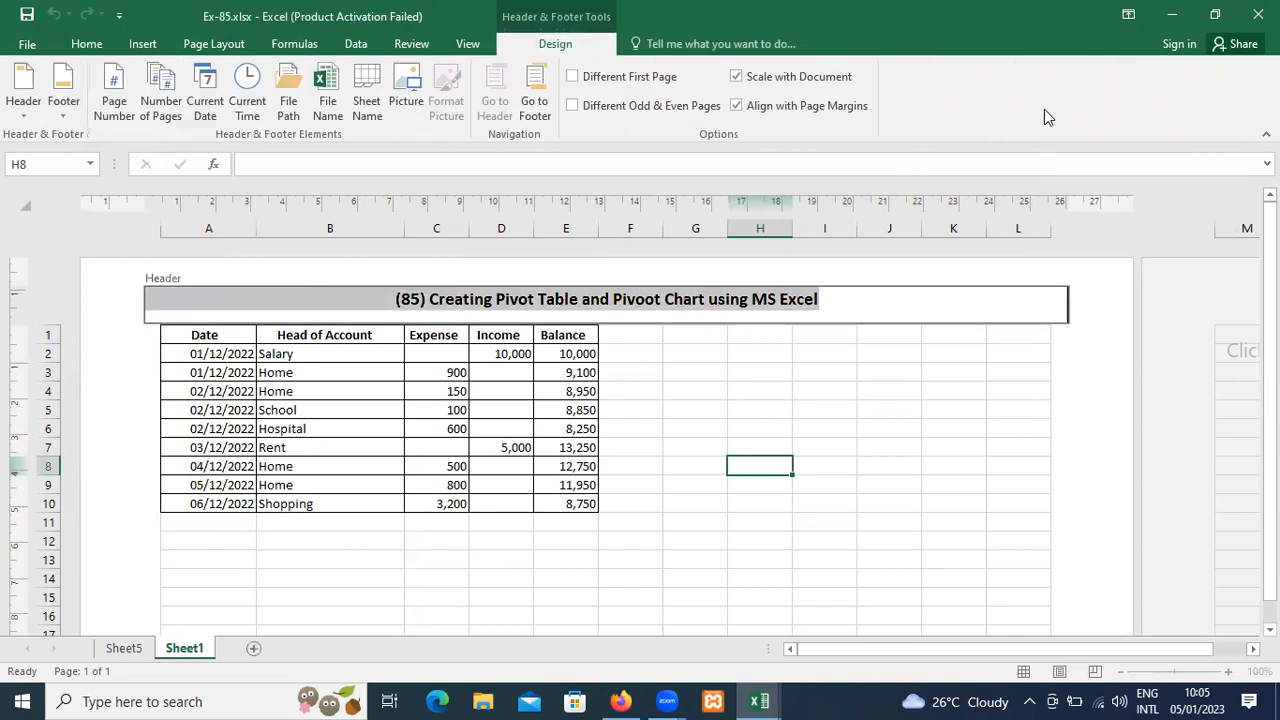
left_click(467, 45)
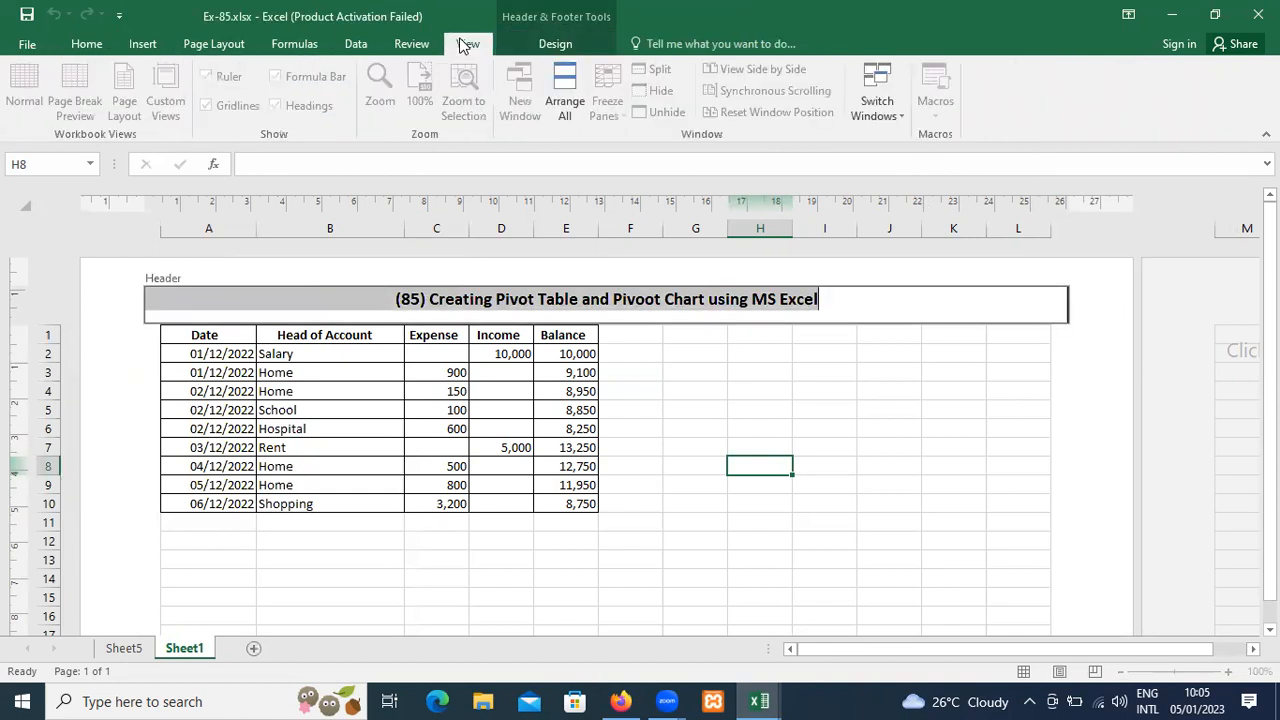
left_click(478, 281)
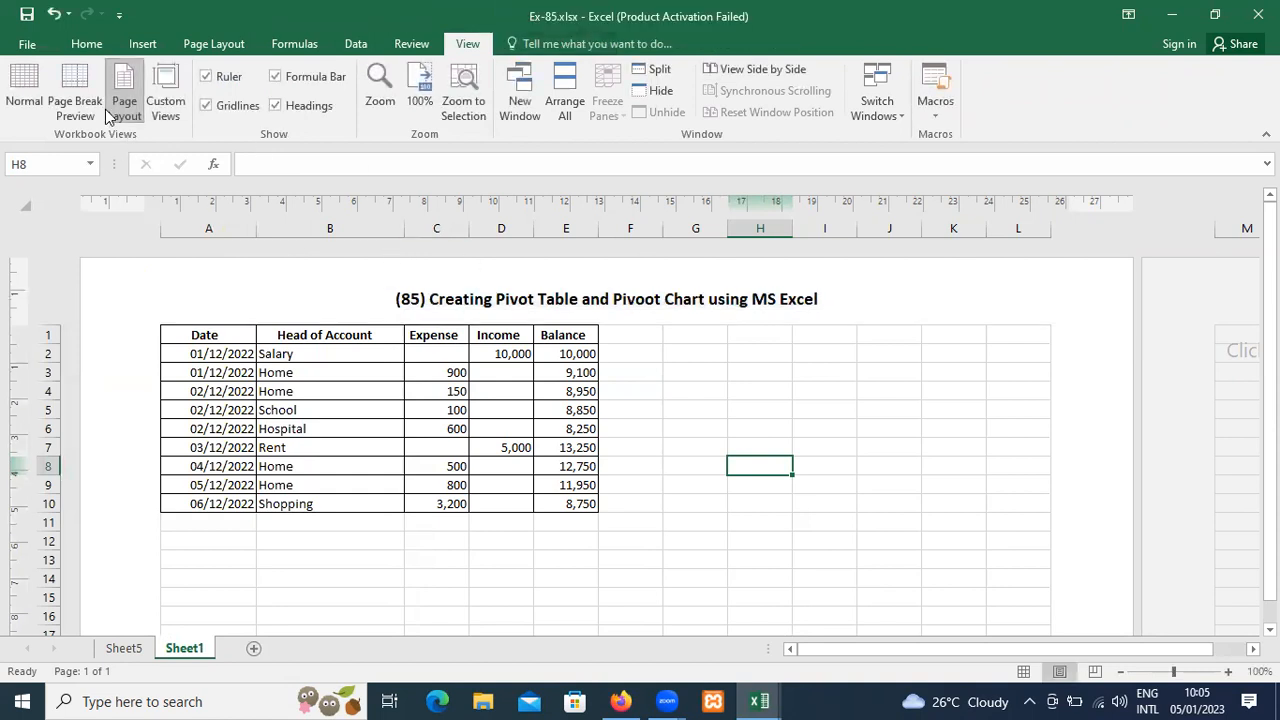
left_click(163, 104)
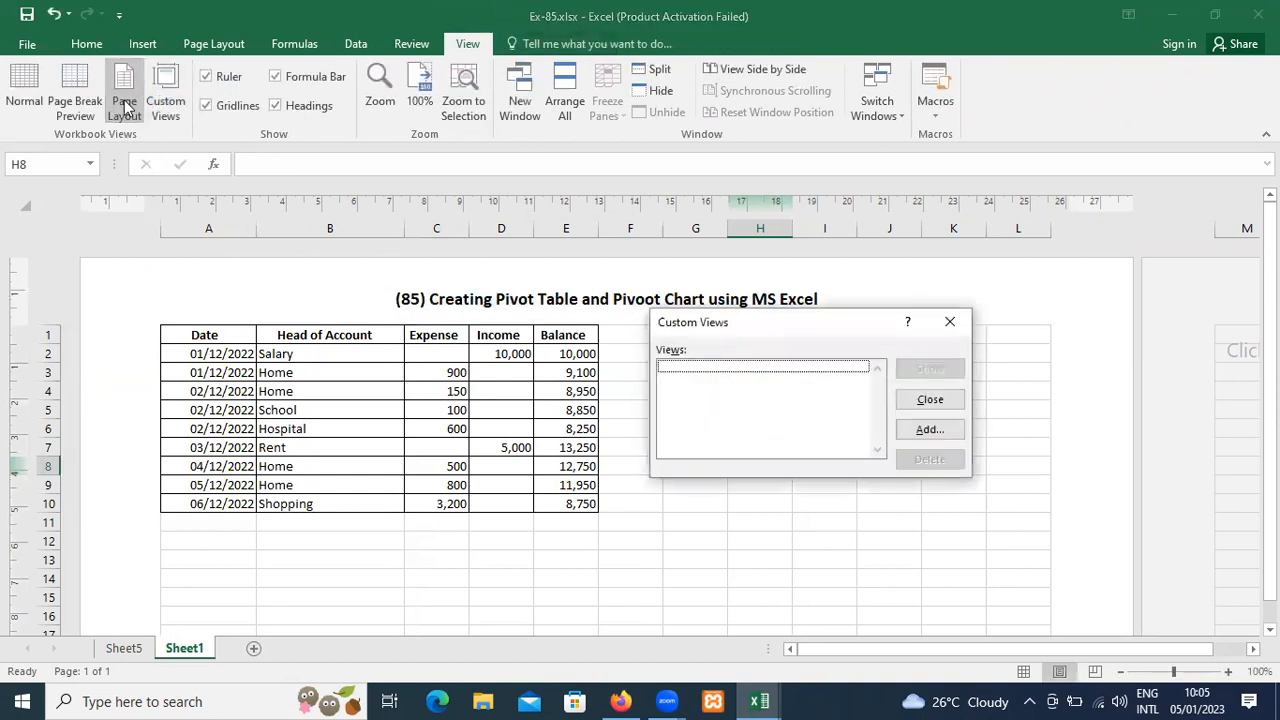
key("Escape")
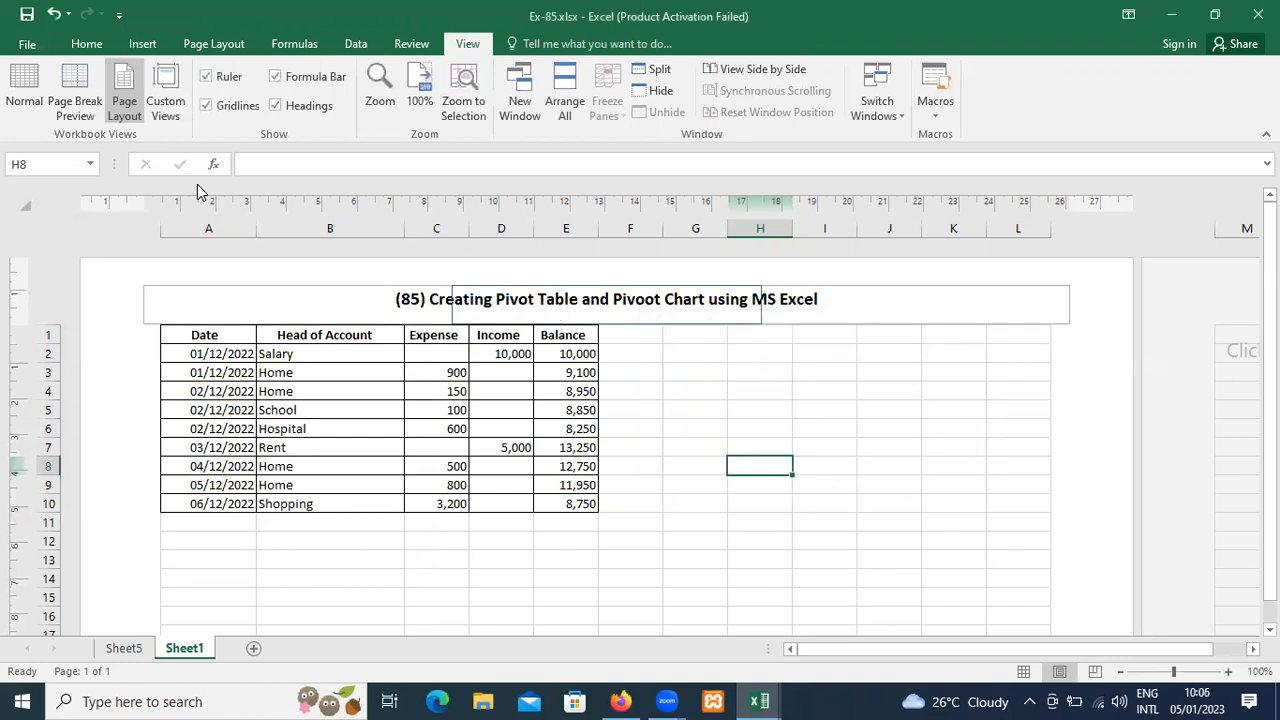
left_click(72, 106)
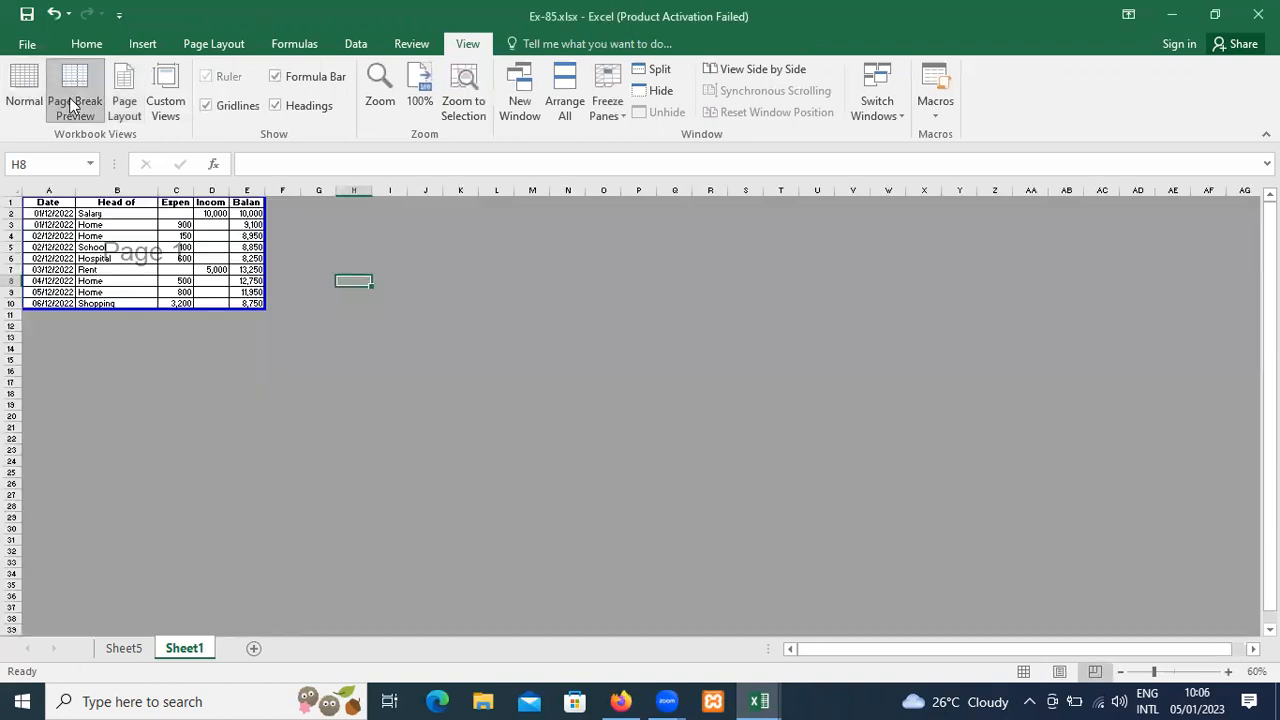
left_click(16, 104)
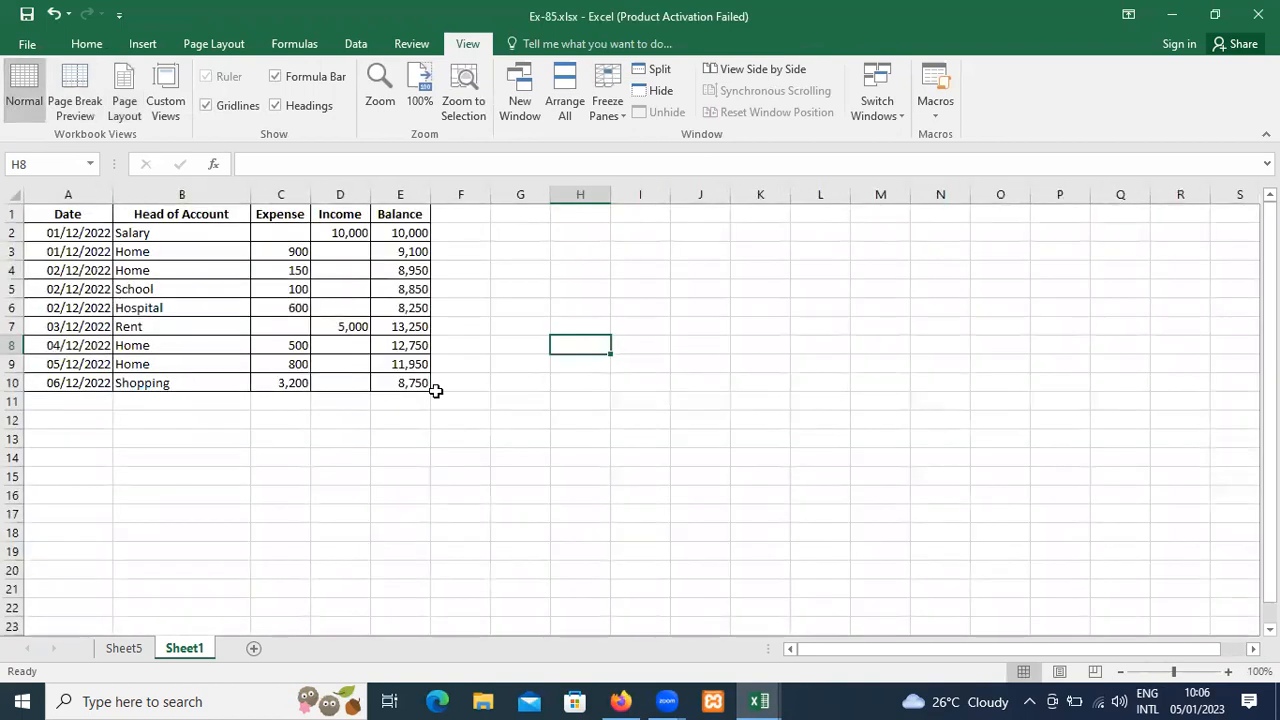
Open the header for editing from cell E8 and switch the sheet back to Normal view.
left_click(394, 346)
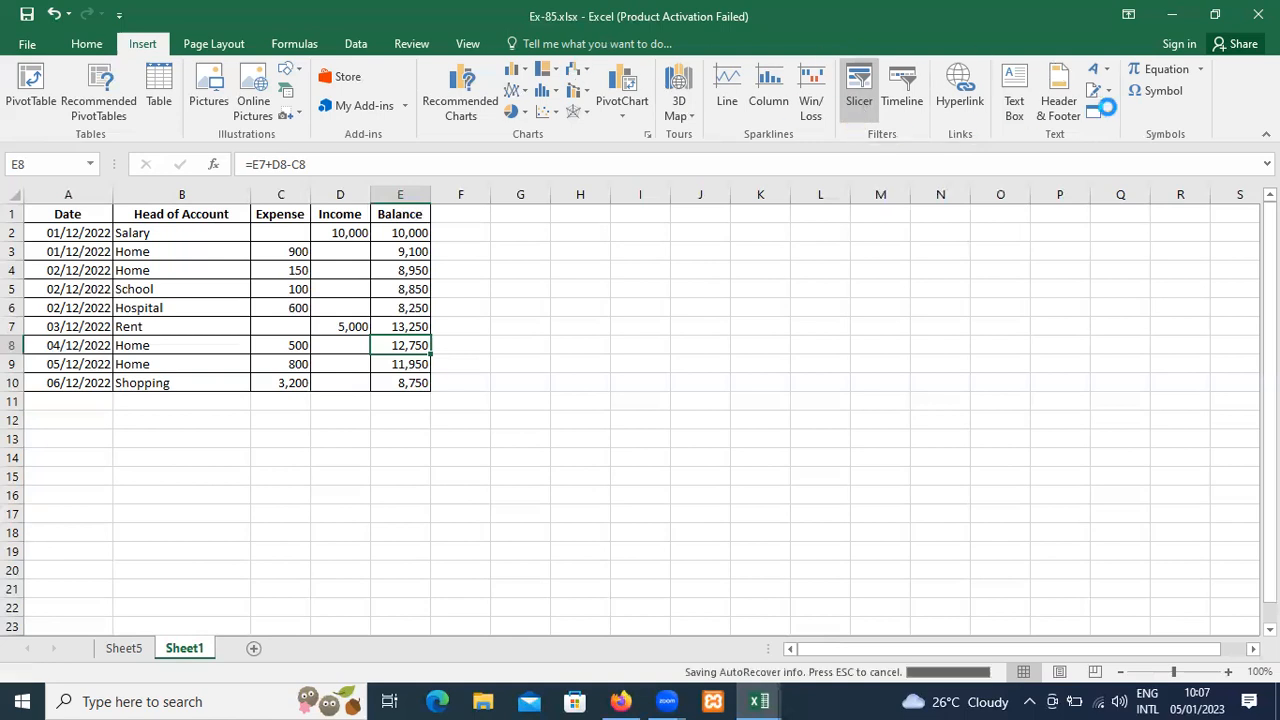
left_click(1050, 108)
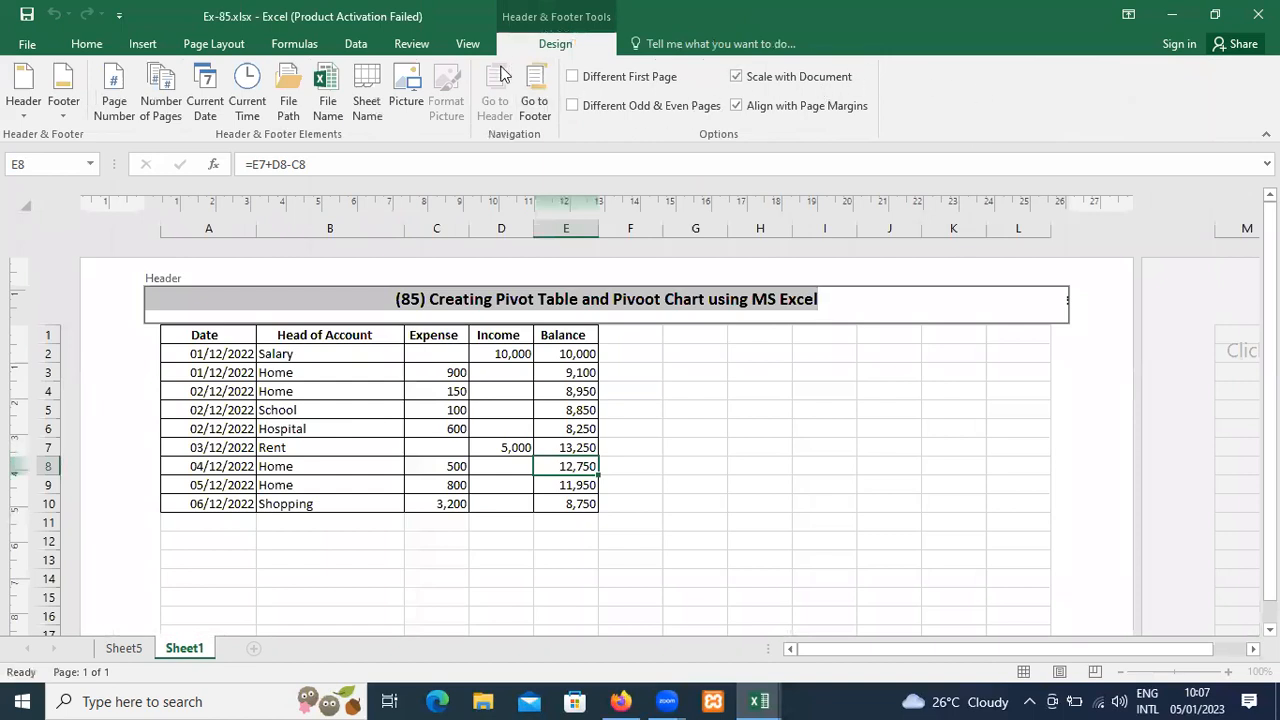
left_click(467, 43)
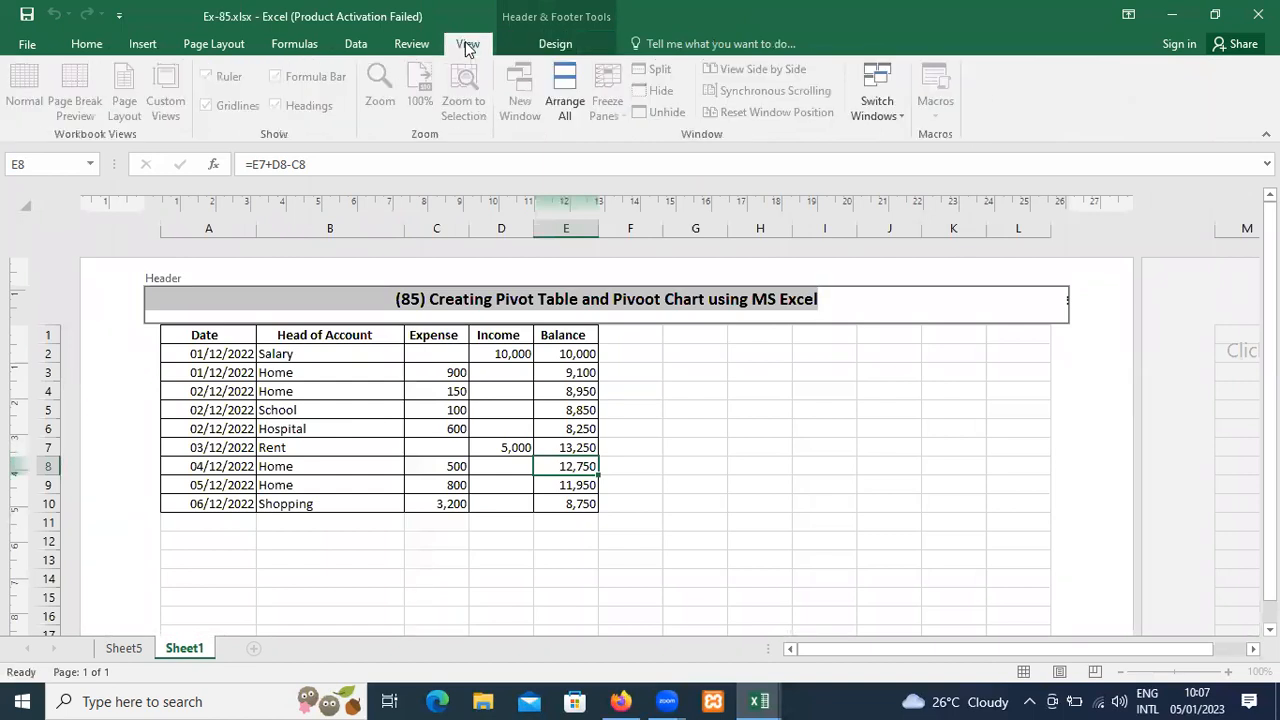
left_click(20, 100)
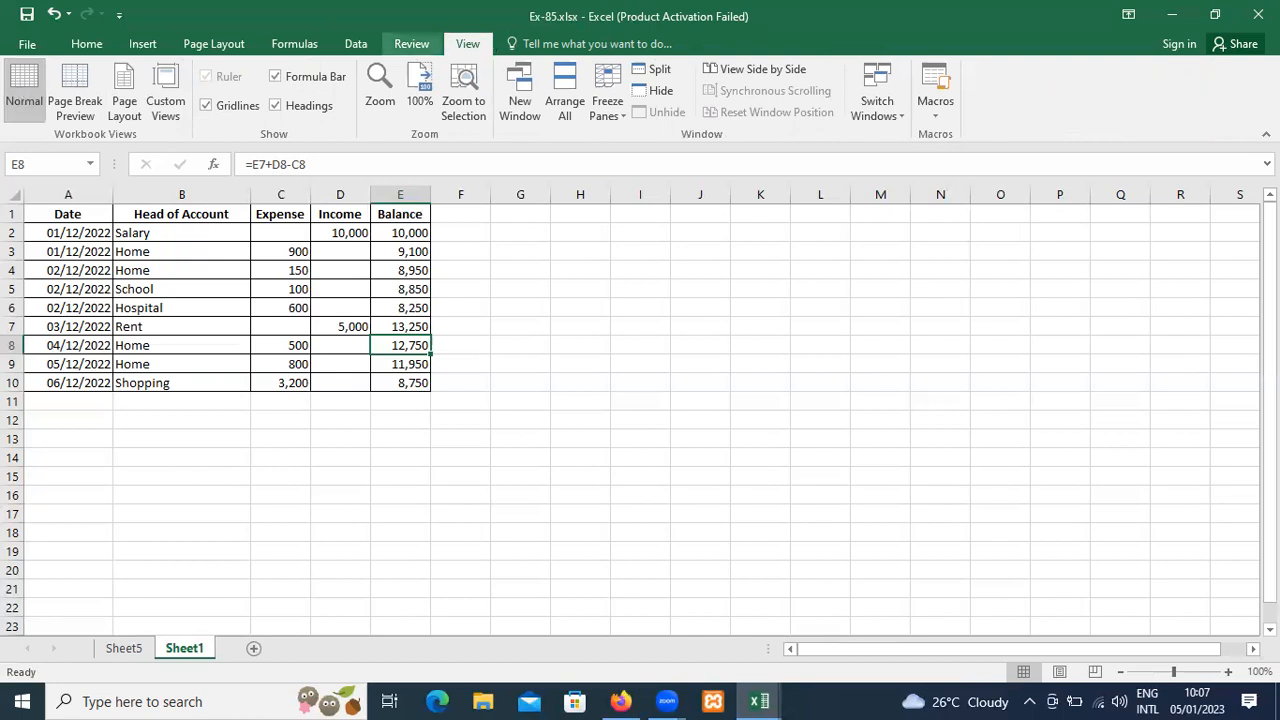
Close Ex-85.xlsx without saving, close ex-78.xlsx, and close COPA-77.xlsx without saving.
left_click(1258, 14)
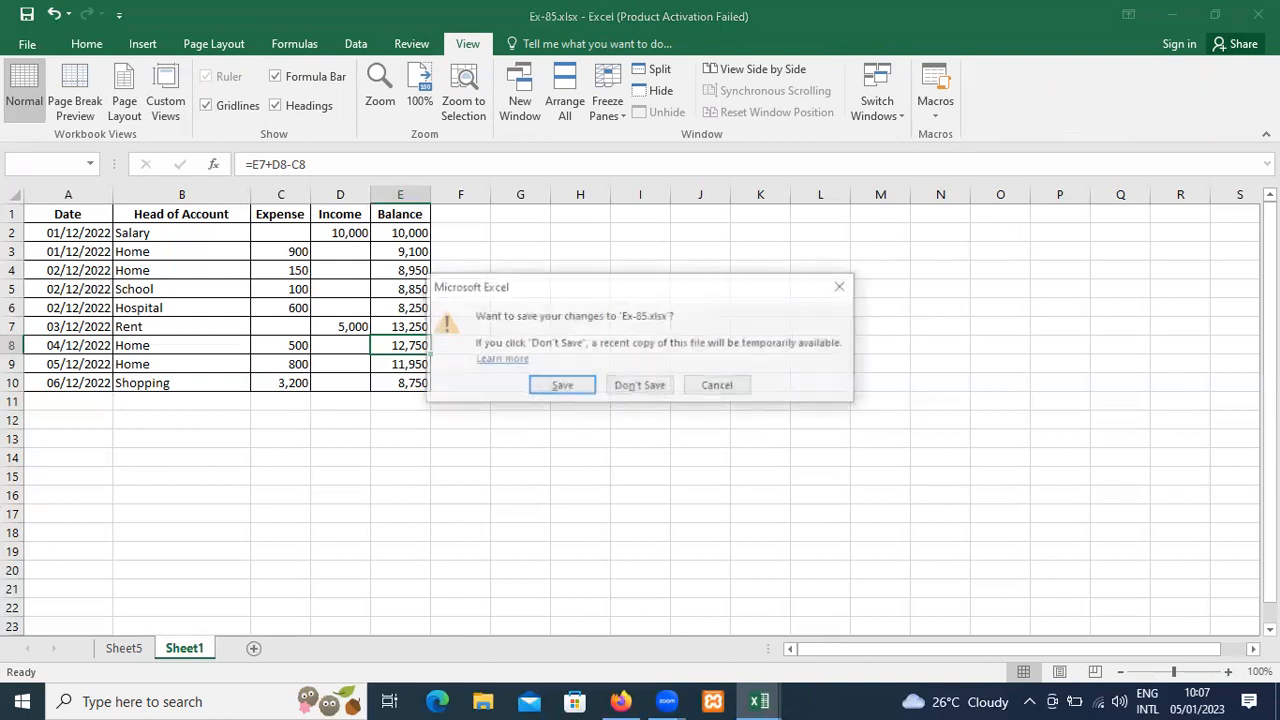
left_click(652, 390)
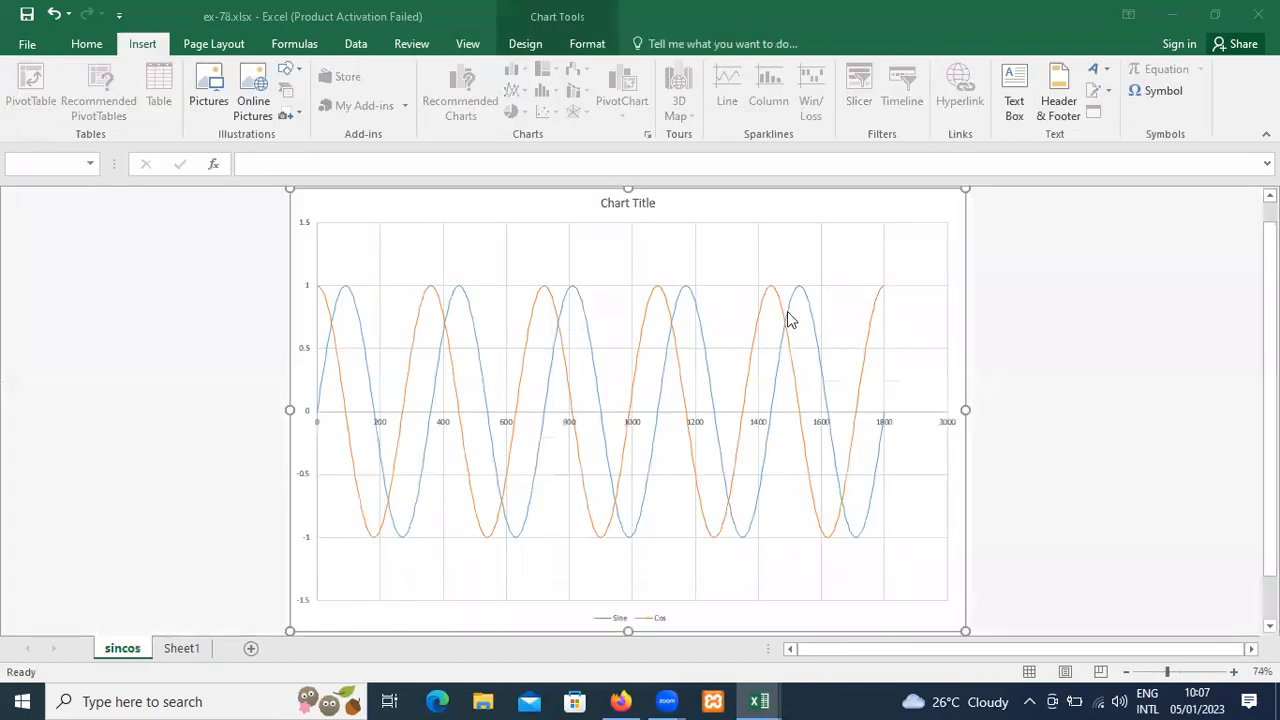
left_click(1258, 14)
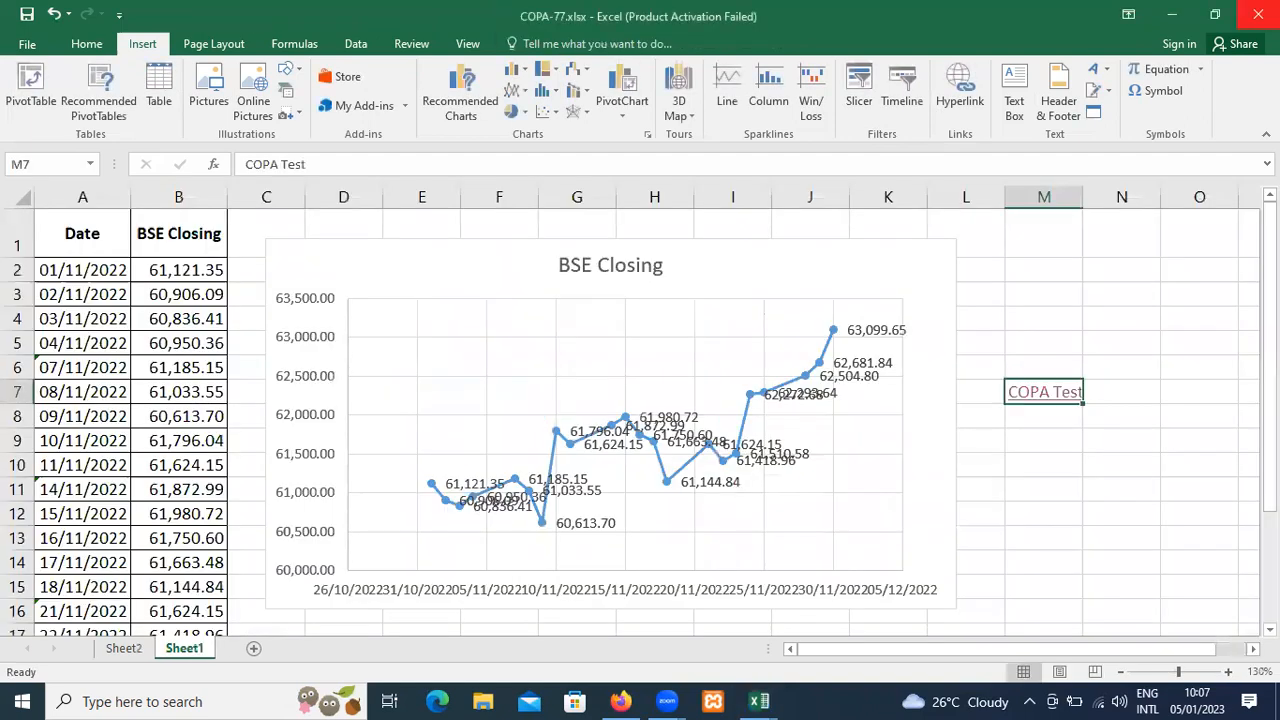
left_click(1258, 14)
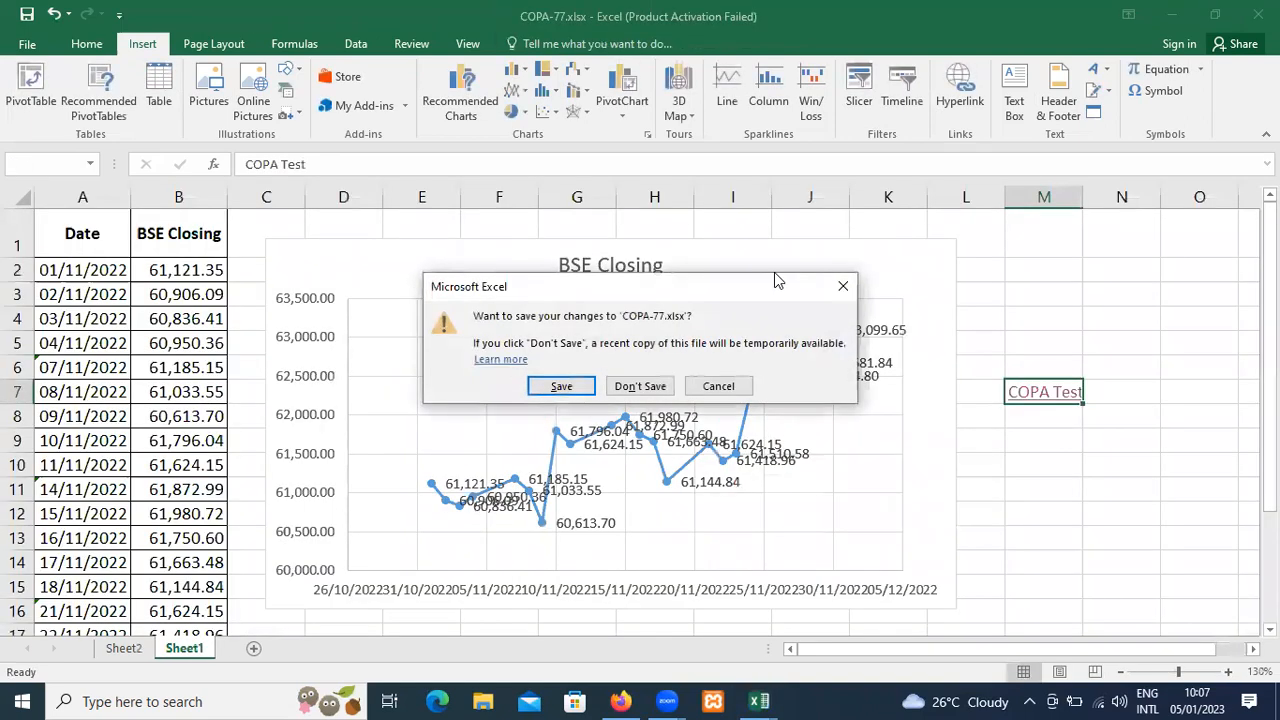
left_click(632, 390)
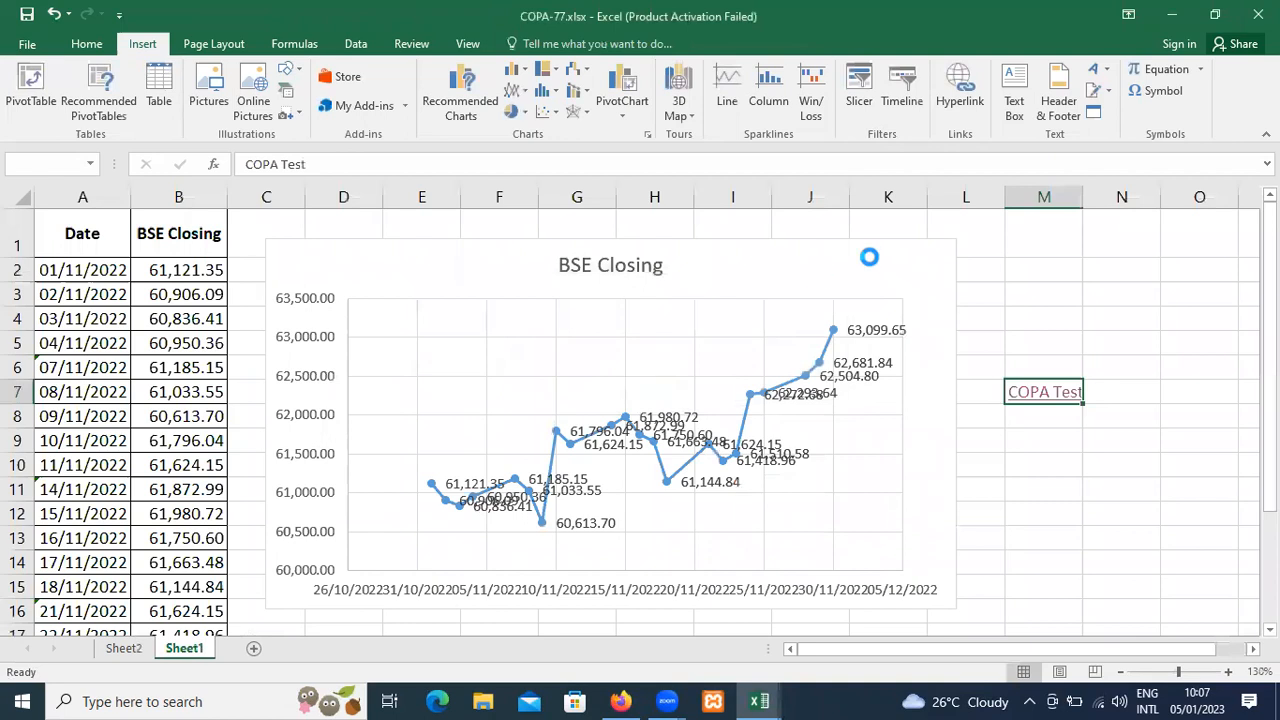
Close copa-87.xlsx, copa-ex-91.xlsx without saving, and Book1, and exit Excel.
left_click(1258, 14)
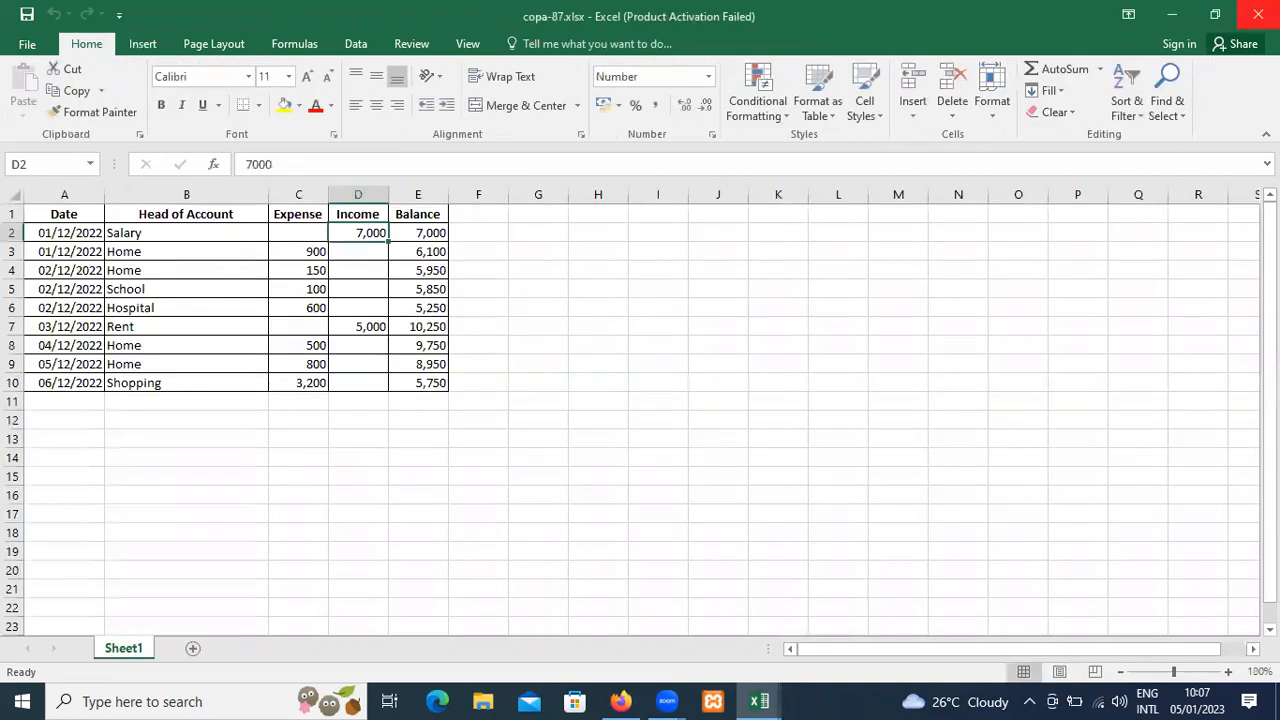
left_click(1258, 14)
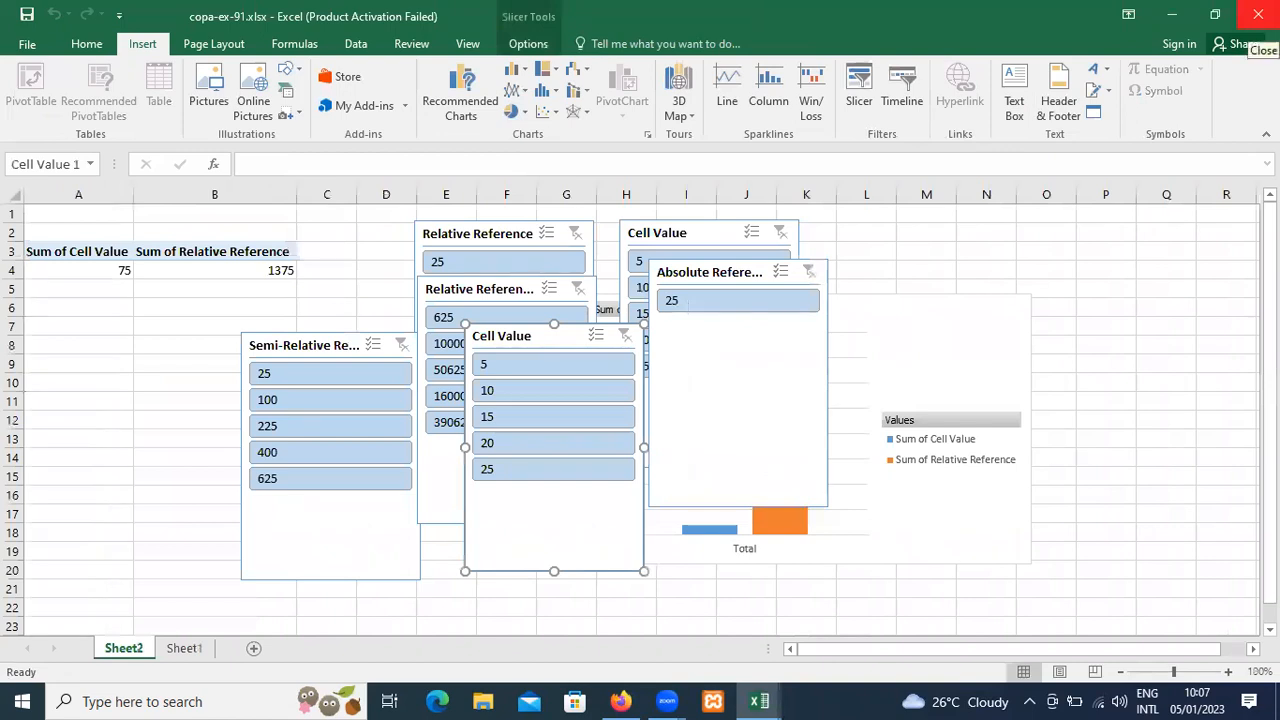
left_click(1258, 14)
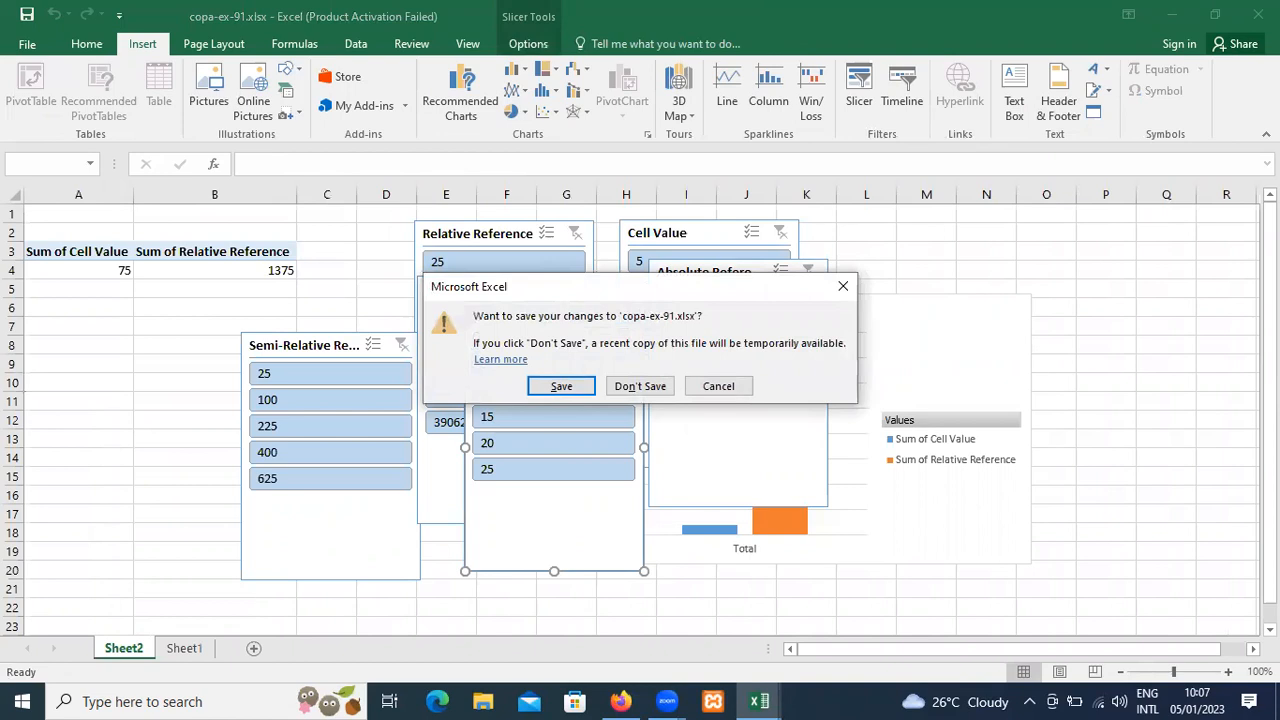
left_click(645, 390)
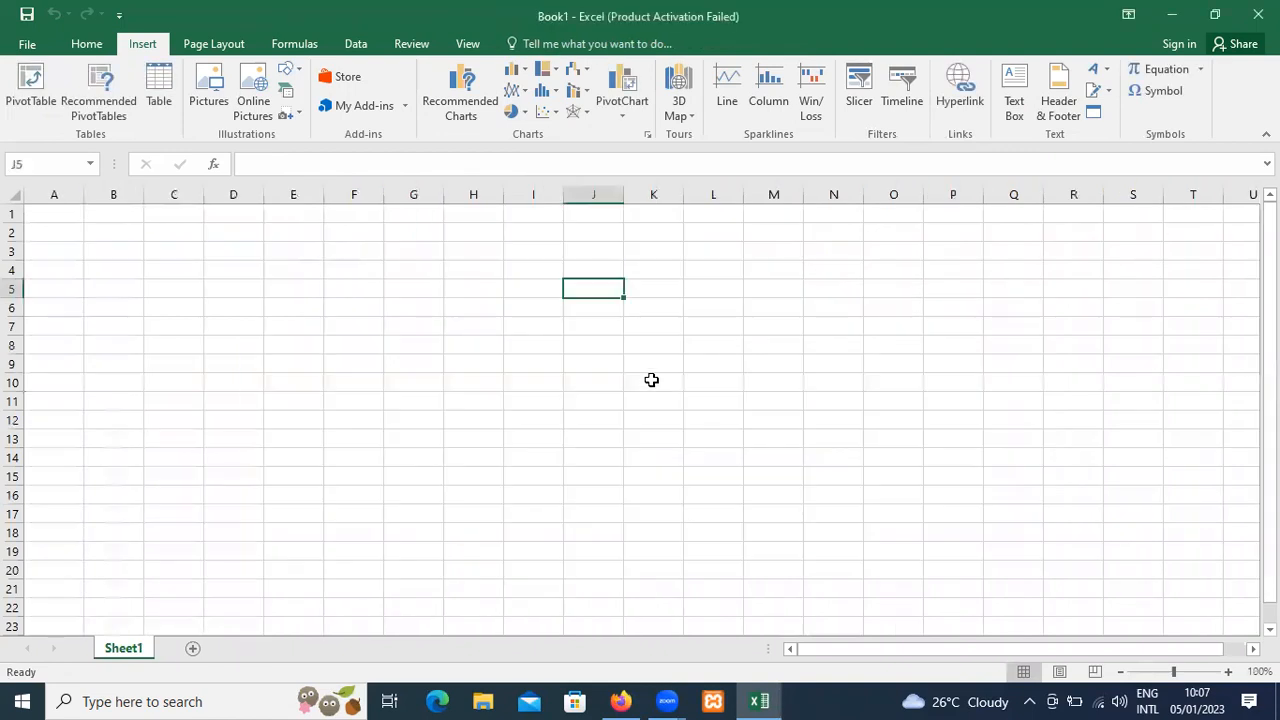
left_click(1258, 14)
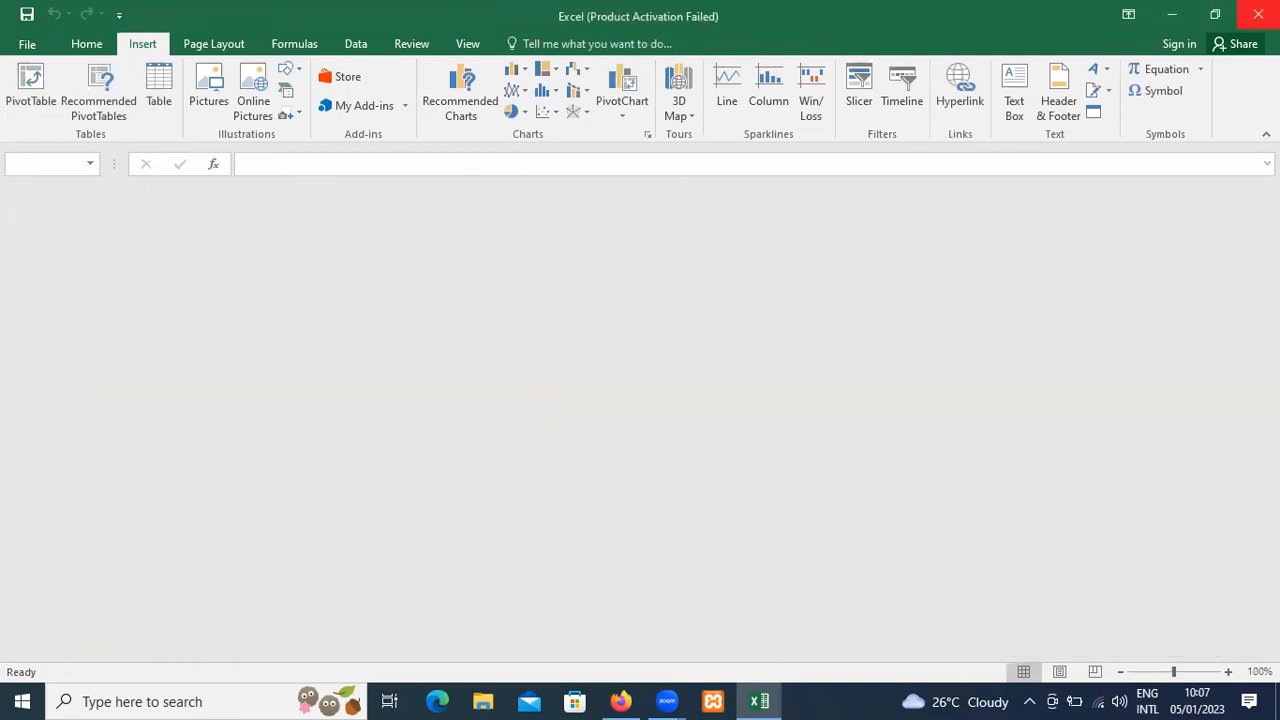
left_click(1258, 14)
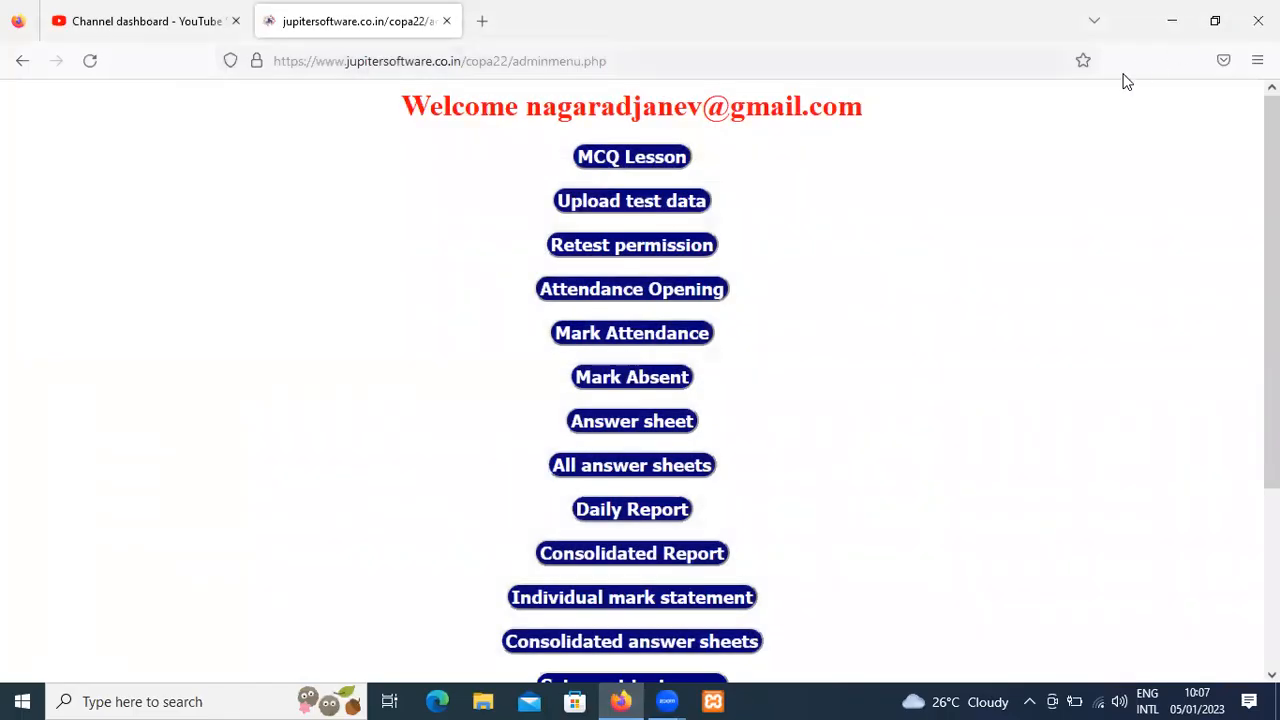